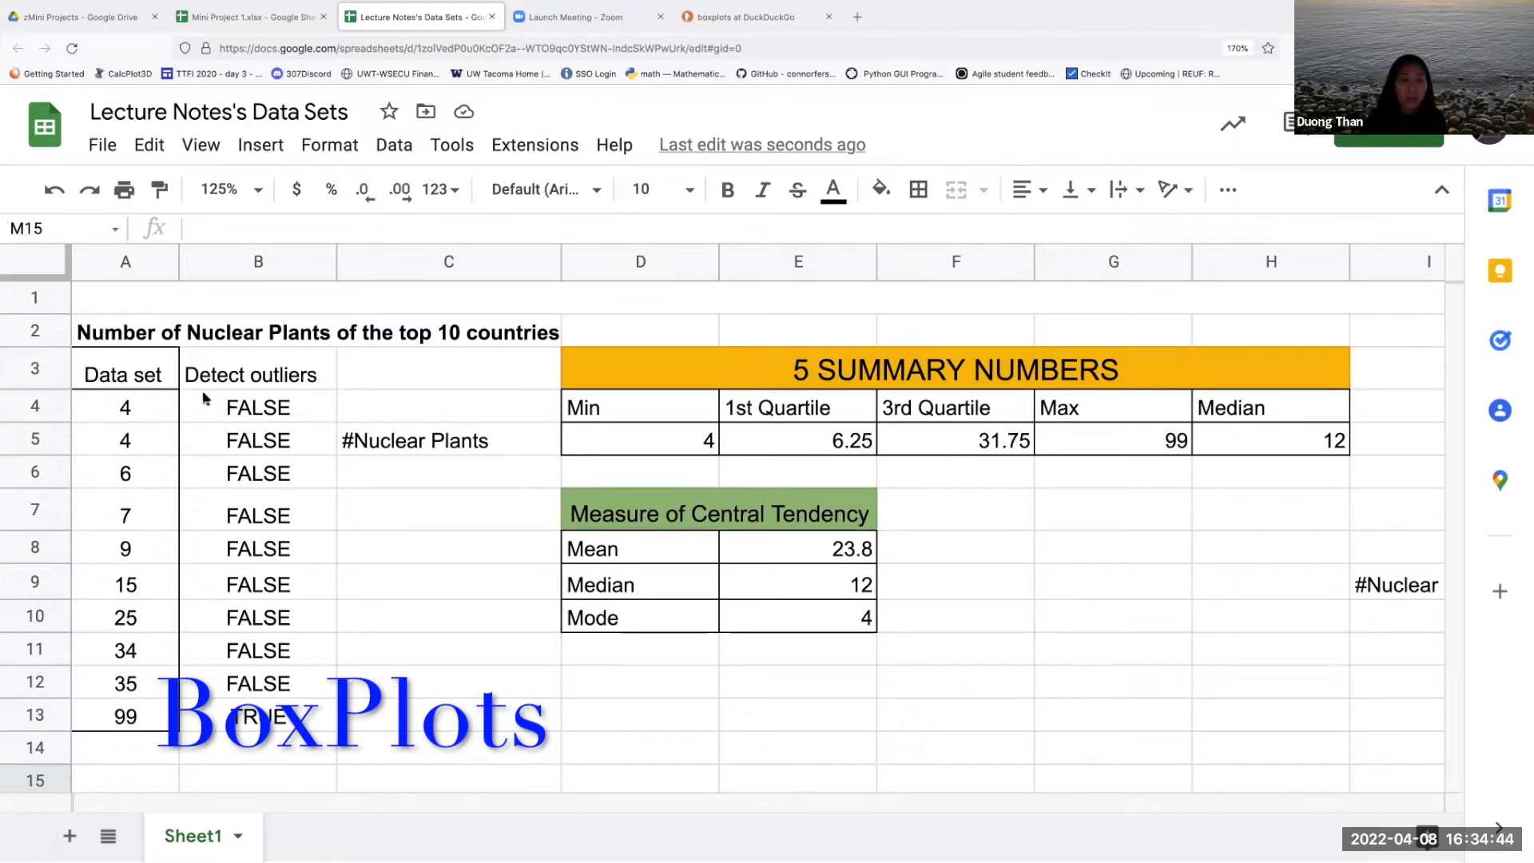
Step: Examine the data set column and the title describing the number of nuclear plants in the top 10 countries
left_click(114, 372)
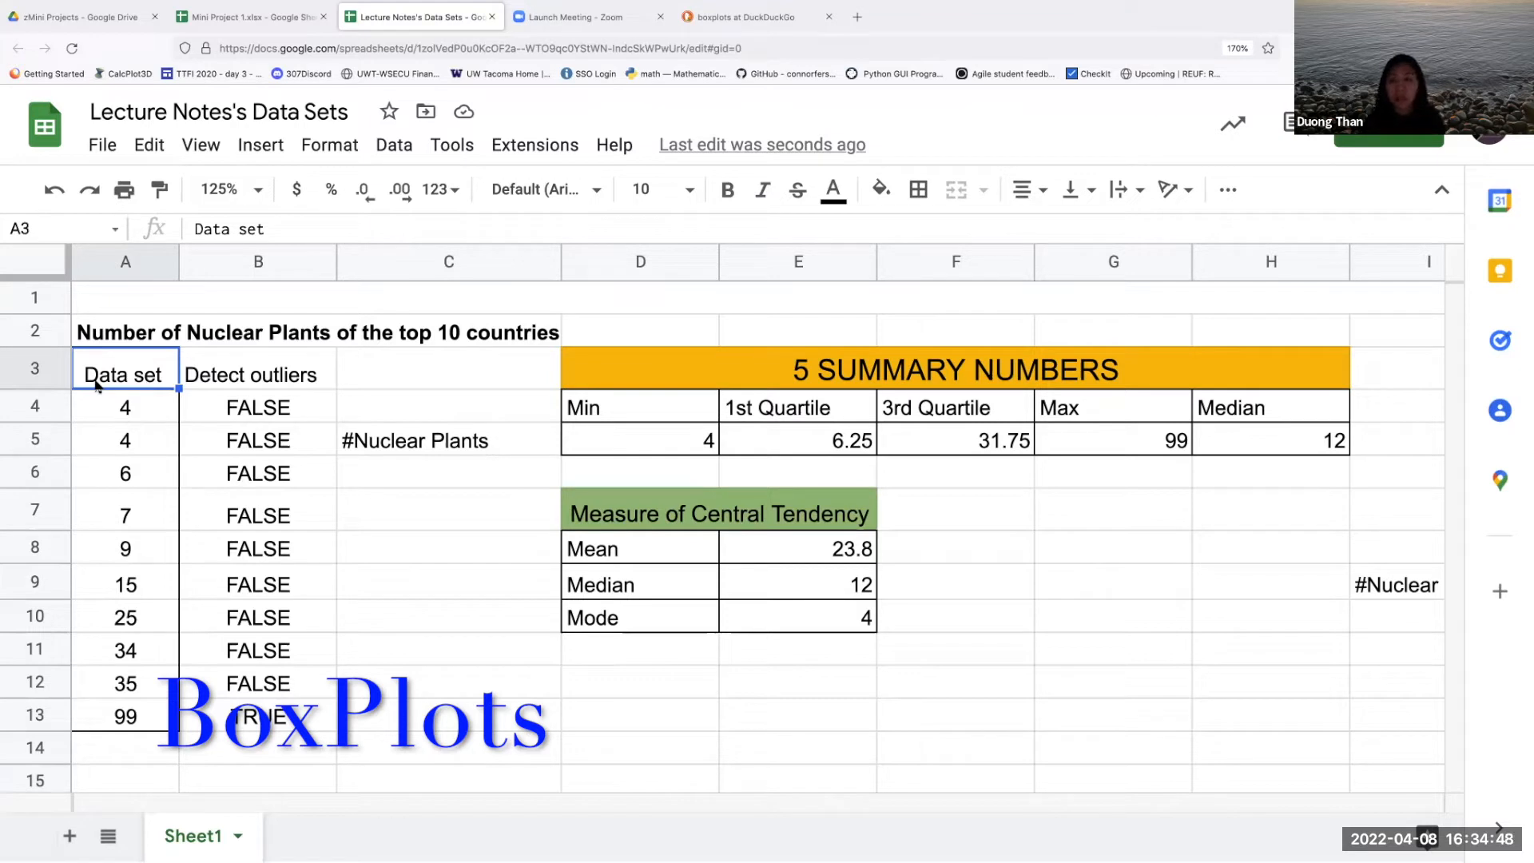
key("Down")
key("Down")
key("Down")
key("Down")
key("Down")
key("Down")
key("Down")
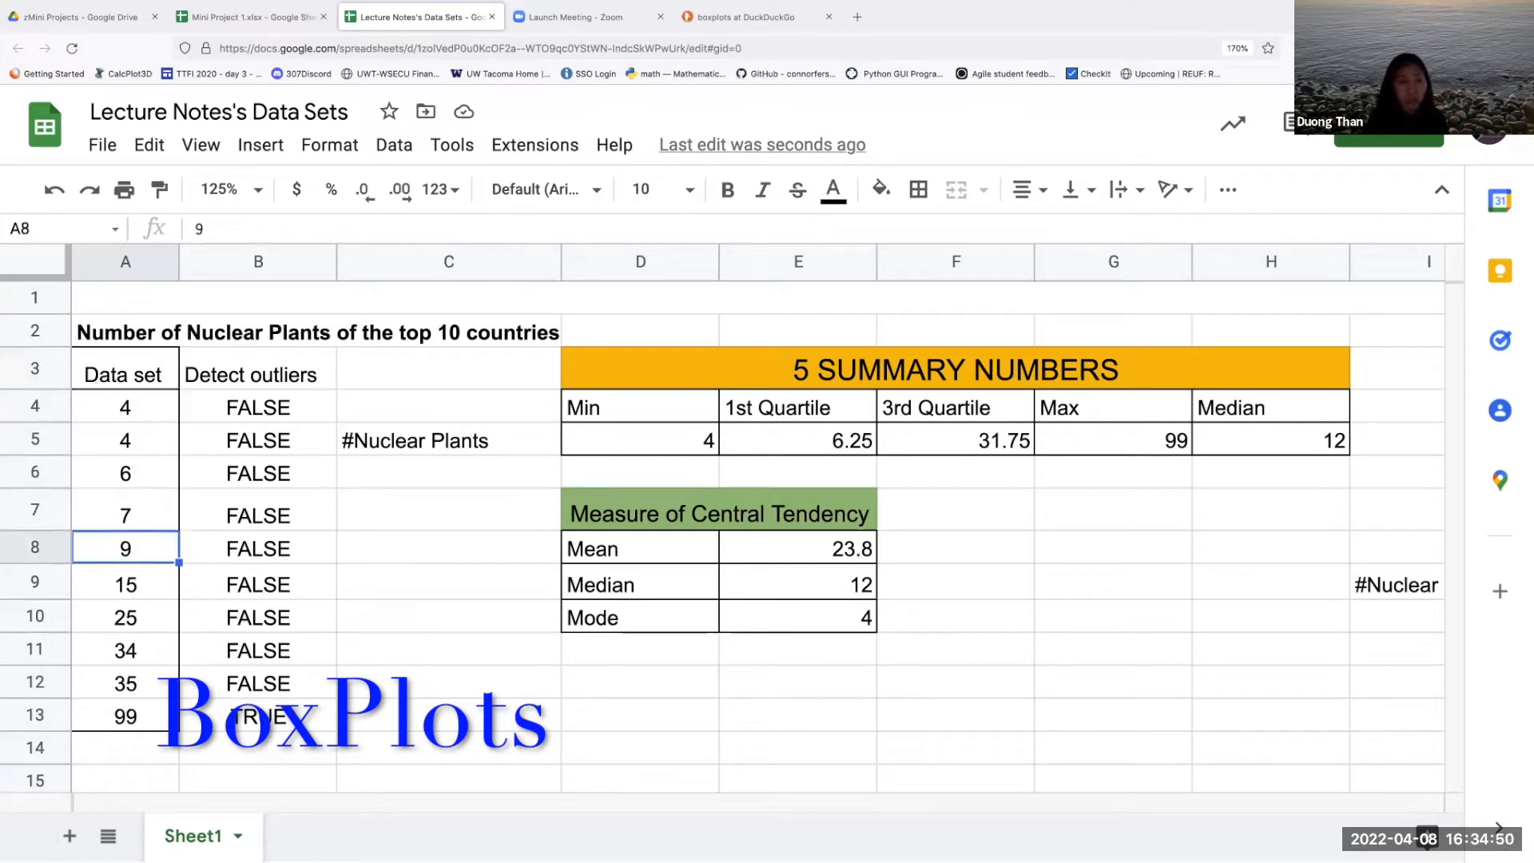
key("Up")
key("Up")
key("Up")
key("Up")
key("Up")
key("Up")
key("Up")
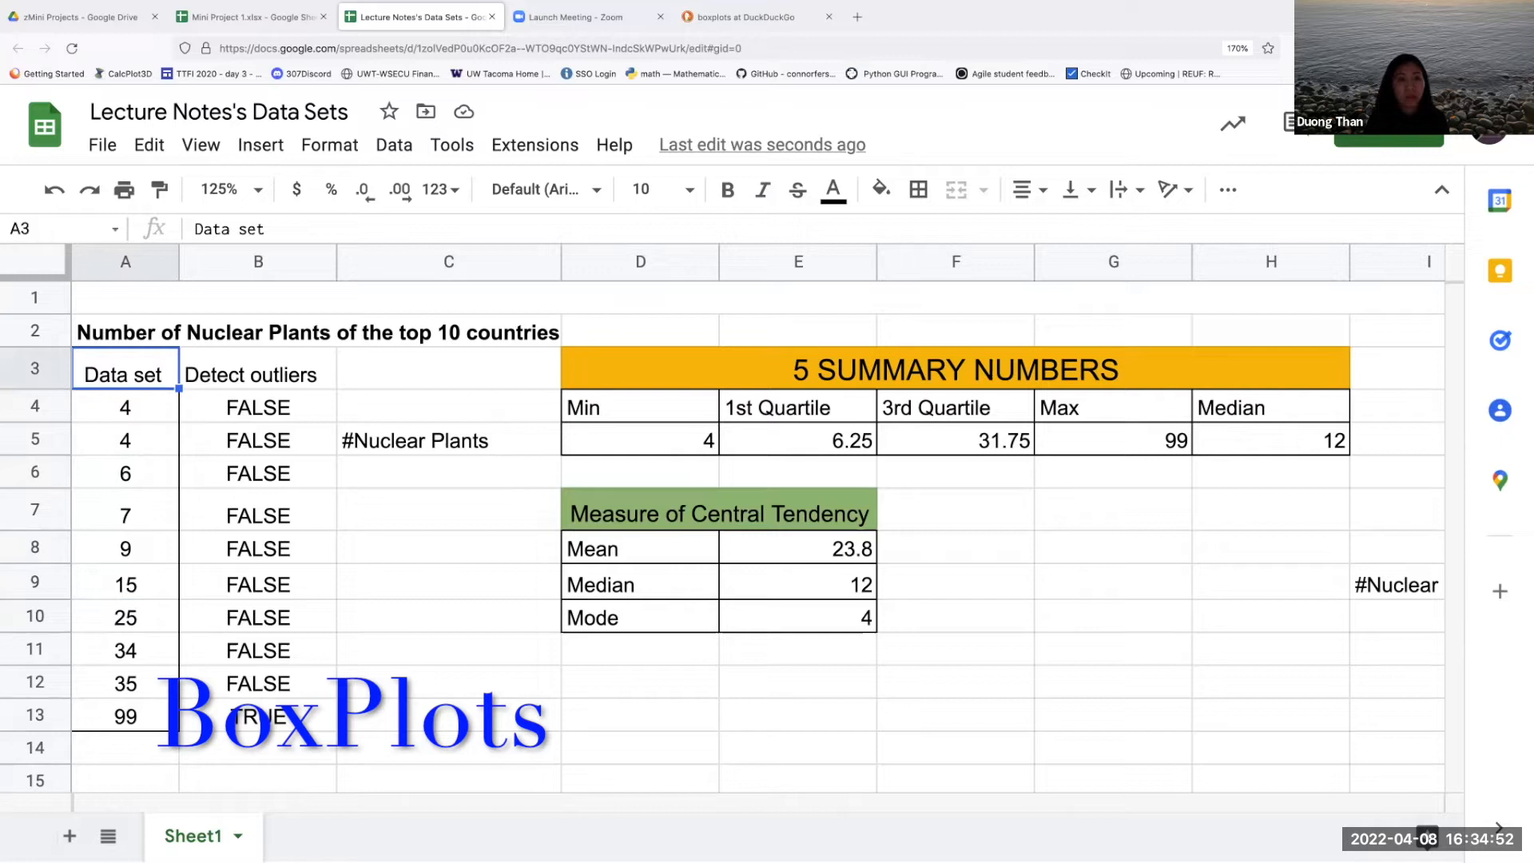
key("Up")
key("Right")
key("Right")
key("Left")
key("Left")
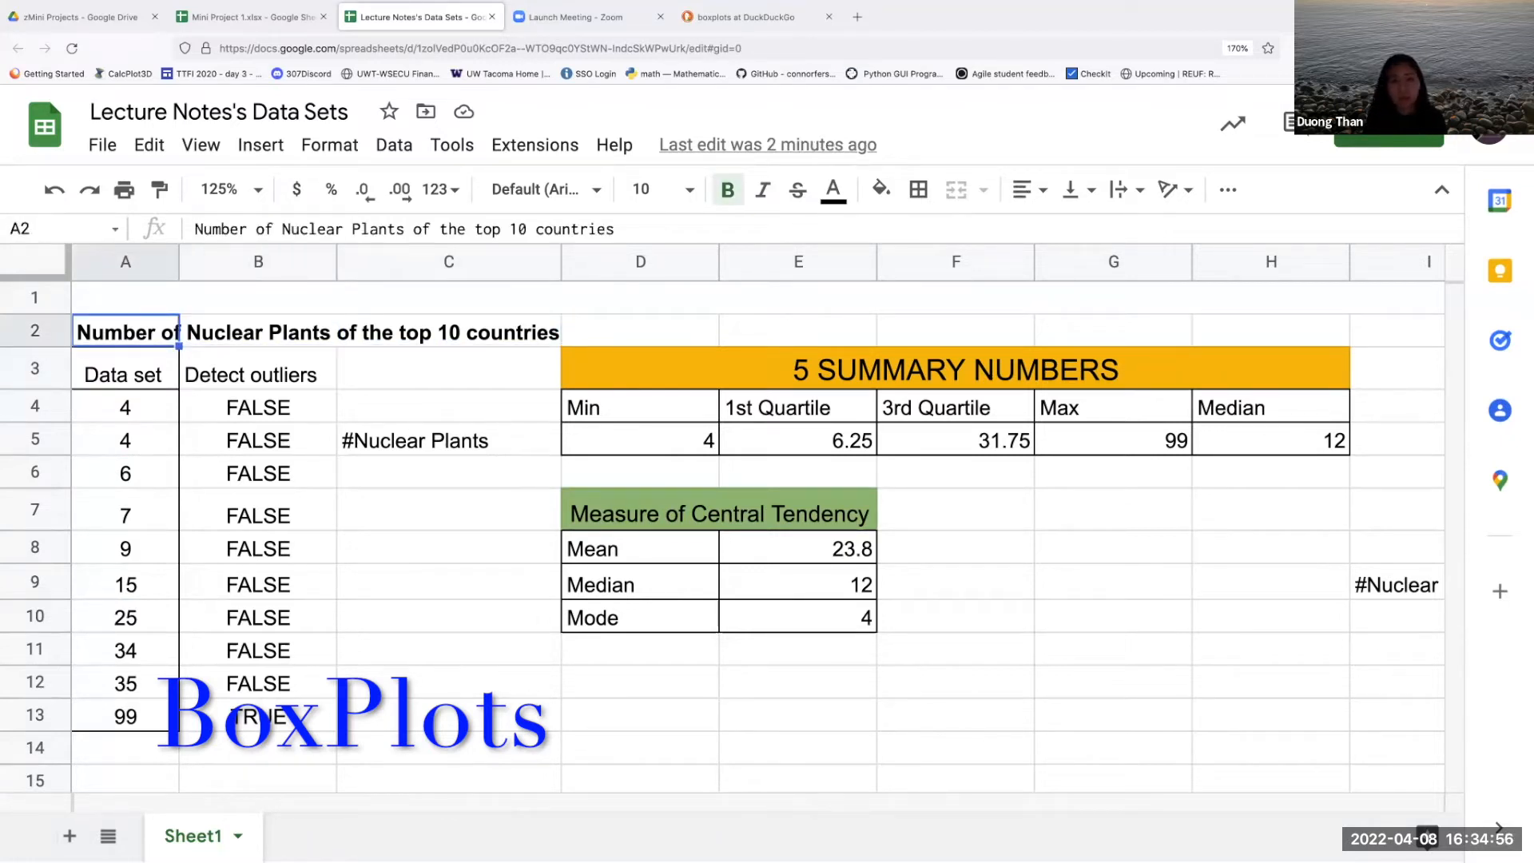
Step: Examine the data set values from the first entry in A4 through the last entry in A13
key("Down")
key("Down")
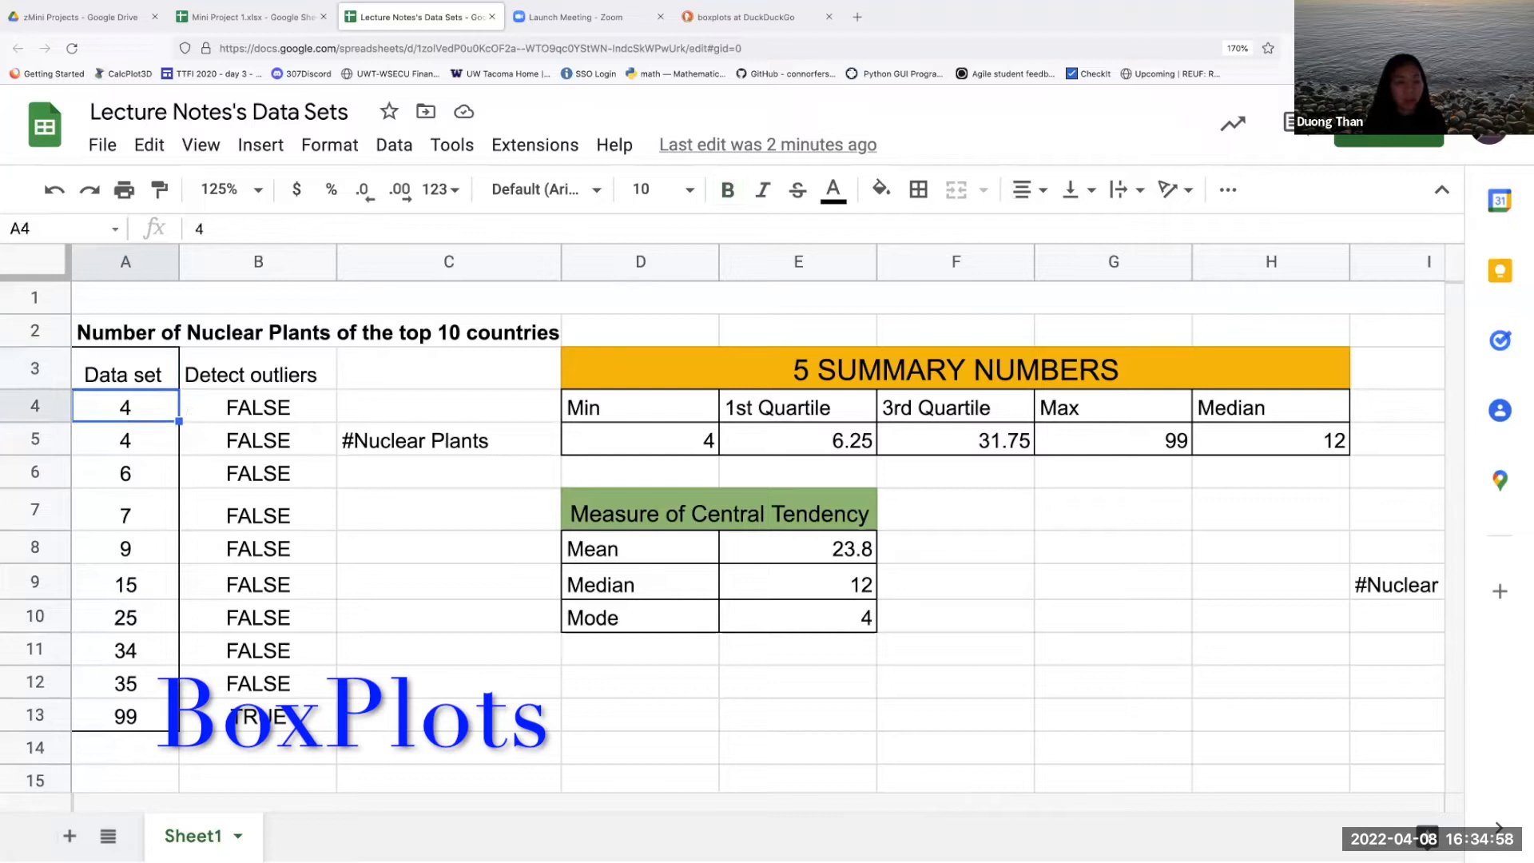
key("Down")
key("Down")
key("Up")
key("Up")
key("Up")
key("Down")
key("Down")
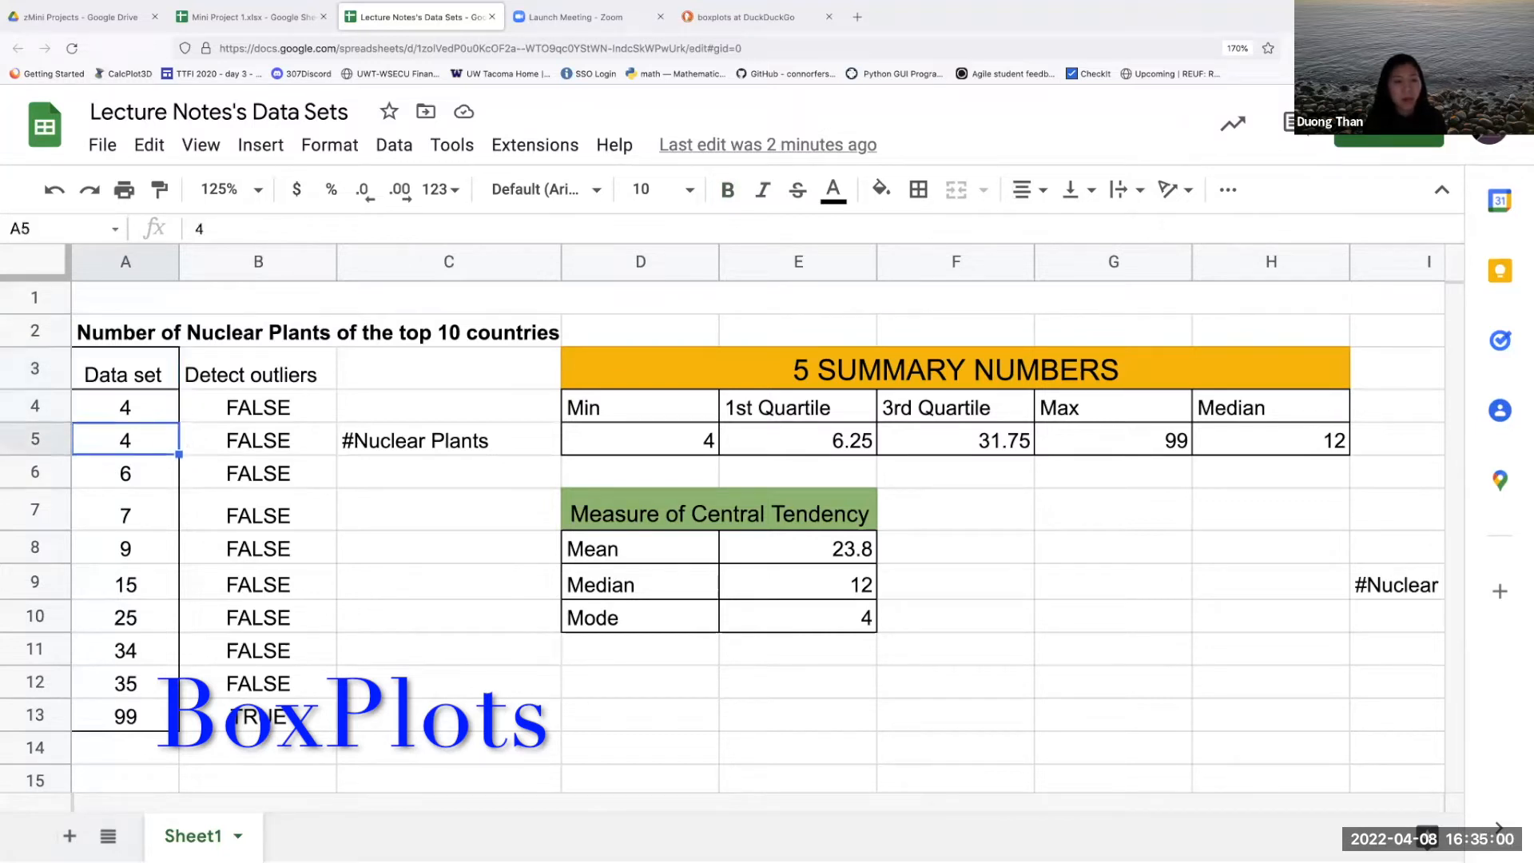
key("Down")
key("Up")
key("Up")
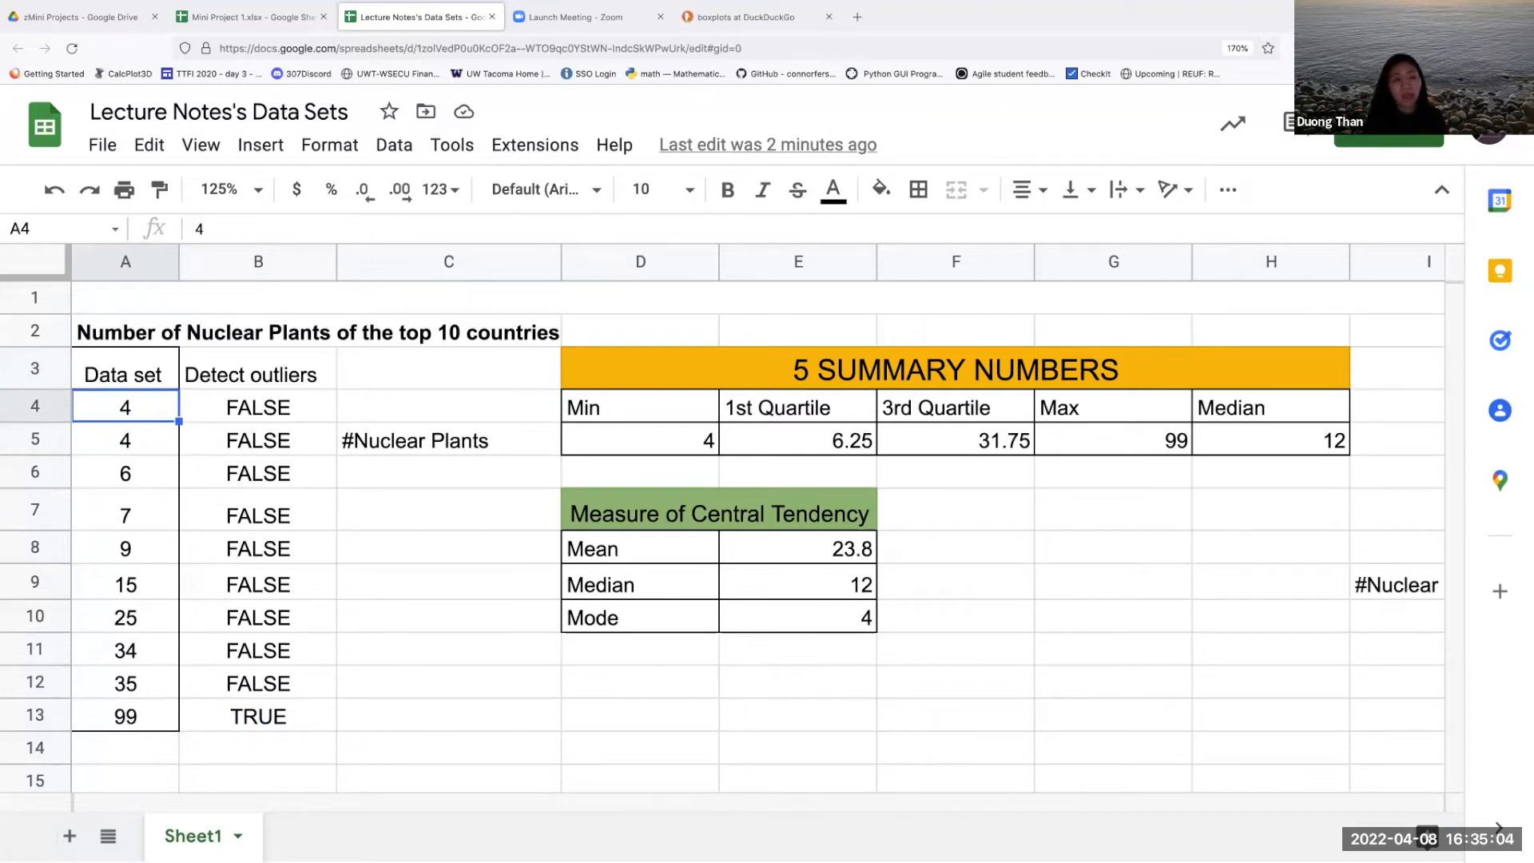
key("Down")
key("Down")
key("Down")
key("Up")
key("Up")
key("Up")
key("Down")
key("Down")
key("Down")
key("Down")
key("Down")
key("Down")
key("Down")
key("Down")
key("Down")
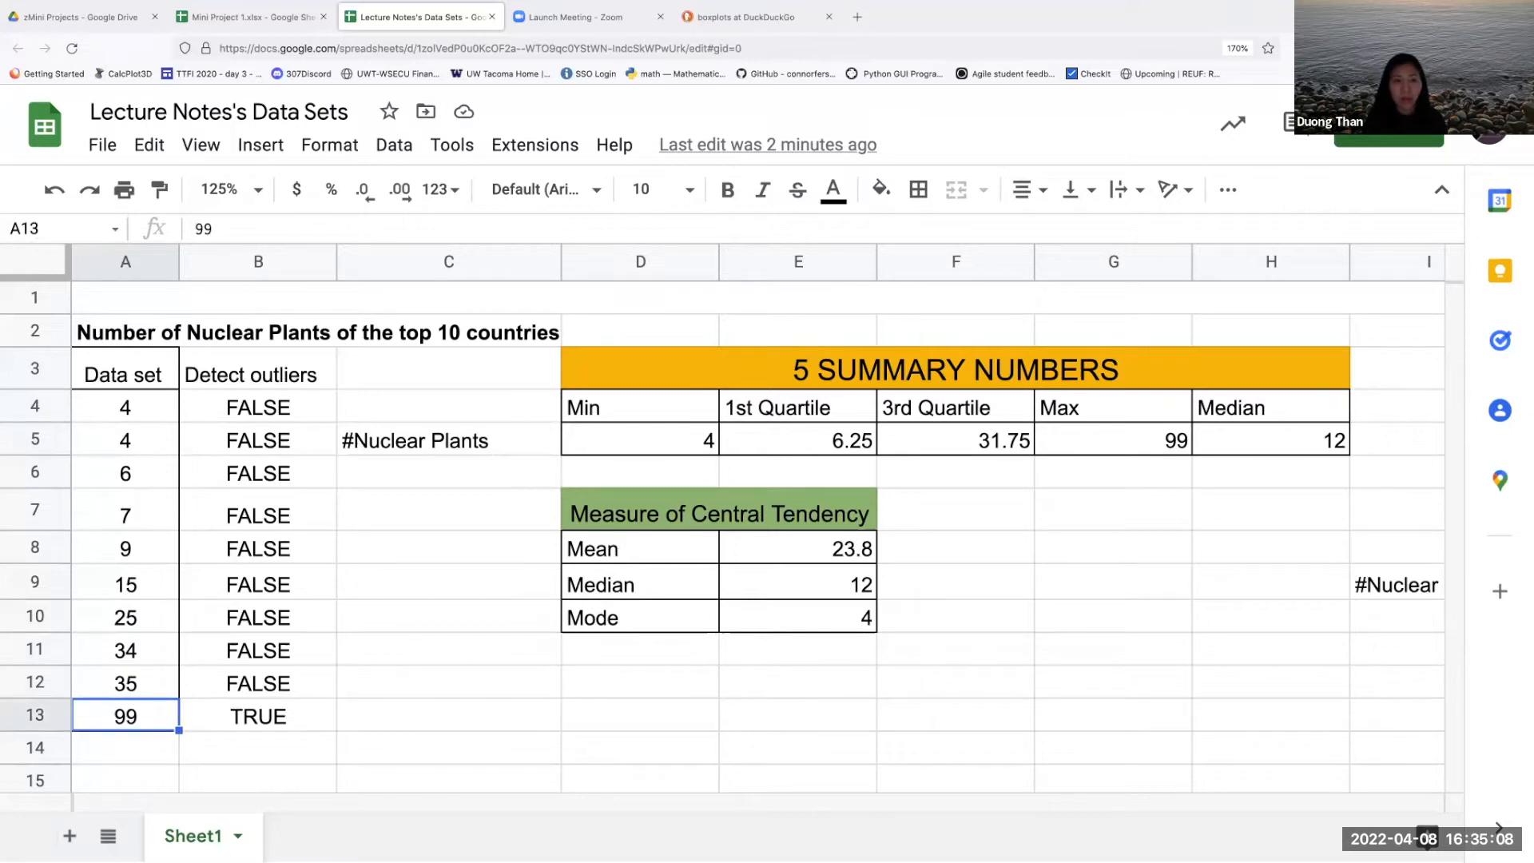
Step: Review the 5 Summary Numbers headings in D4:H4: Min, 1st Quartile, 3rd Quartile, Max and Median
key("Right")
key("Right")
key("Up")
key("Up")
key("Up")
key("Up")
key("Up")
key("Up")
key("Up")
key("Up")
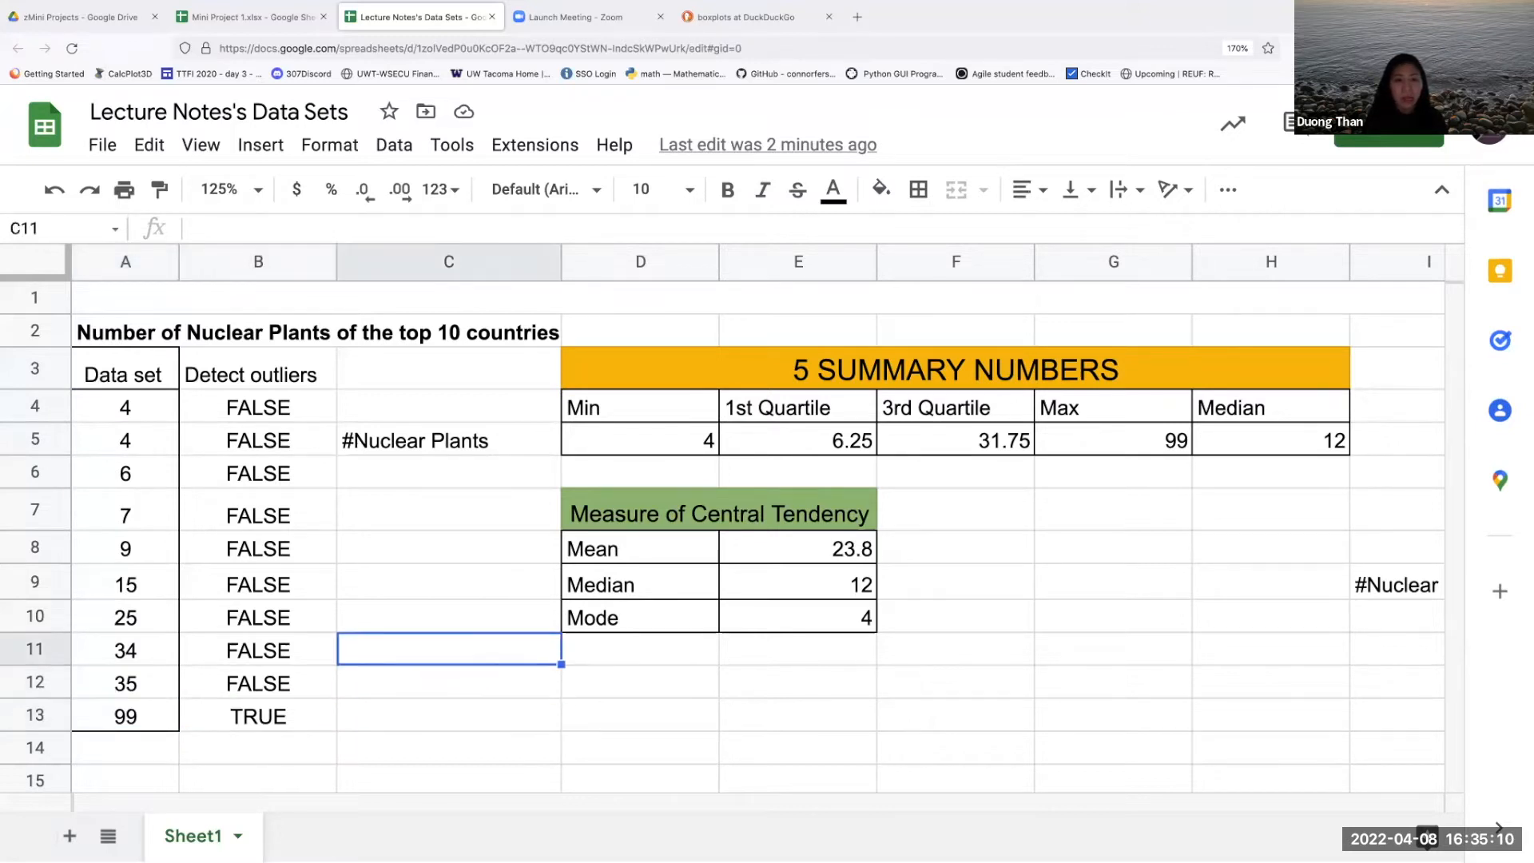
key("Up")
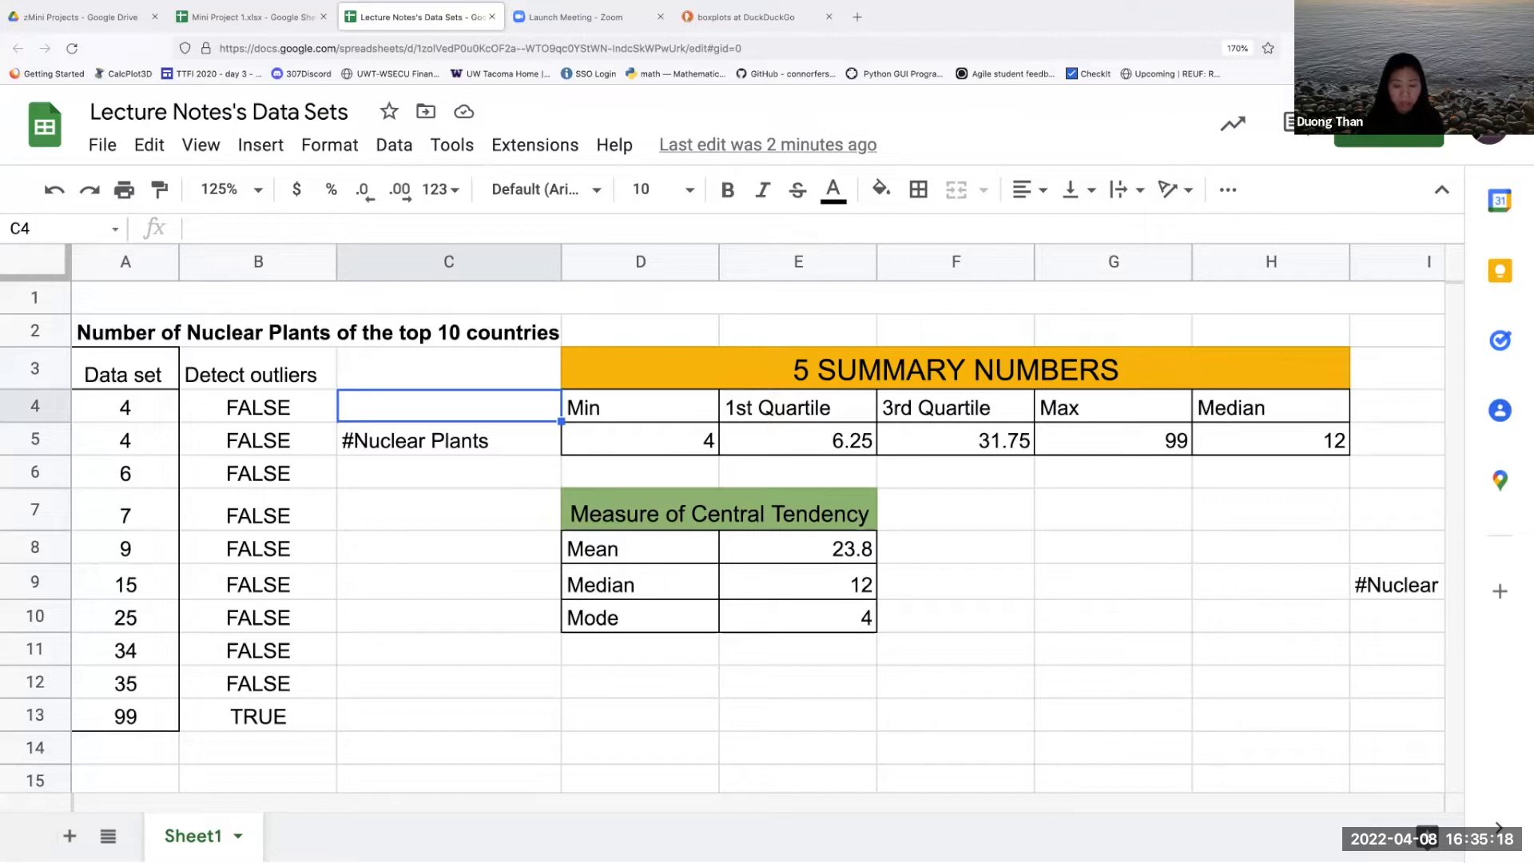
key("Right")
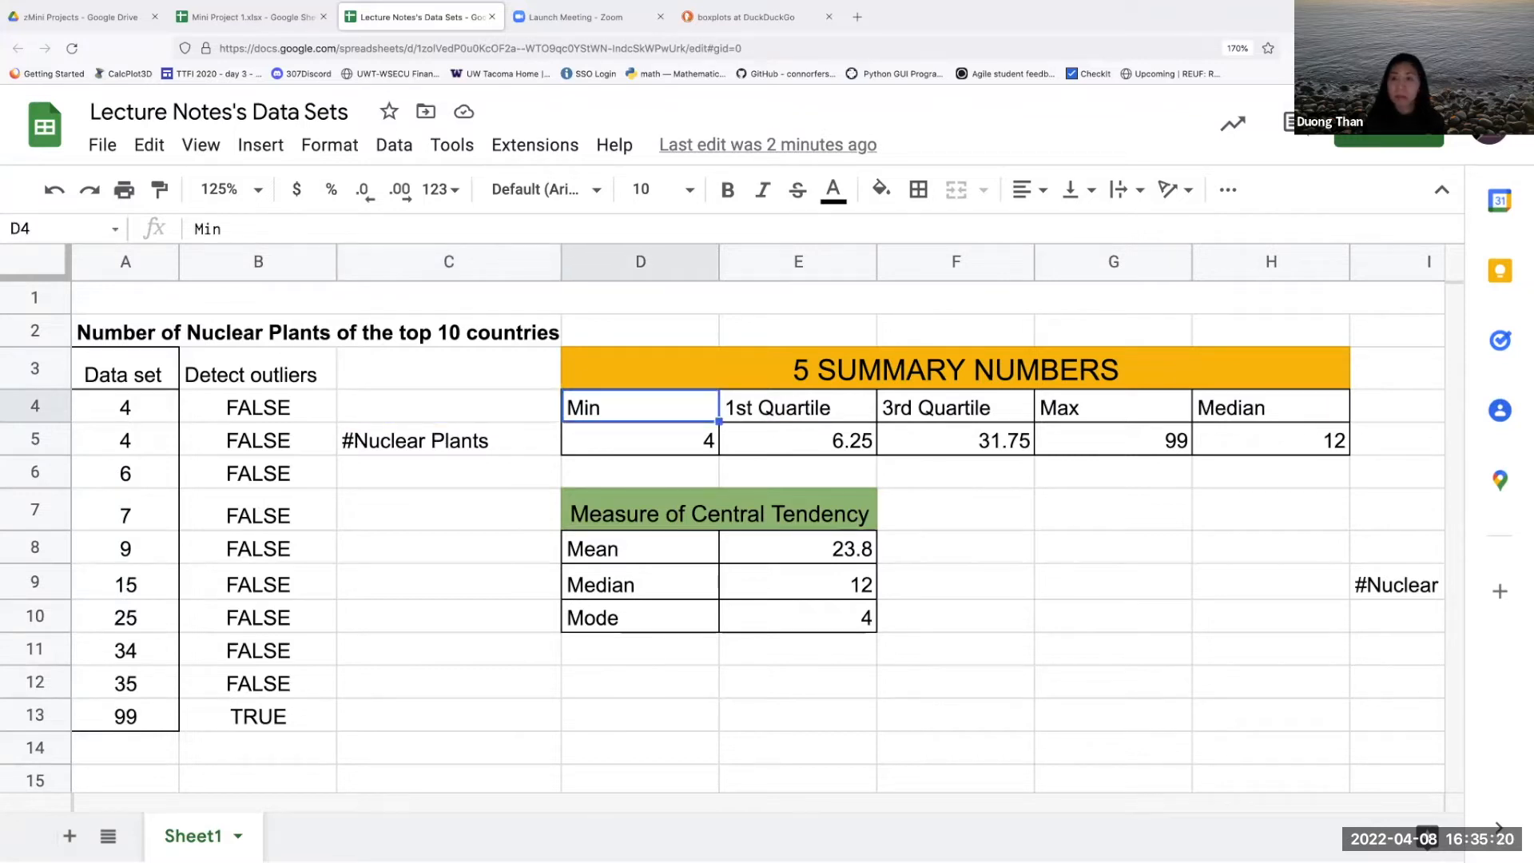
key("Up")
key("Down")
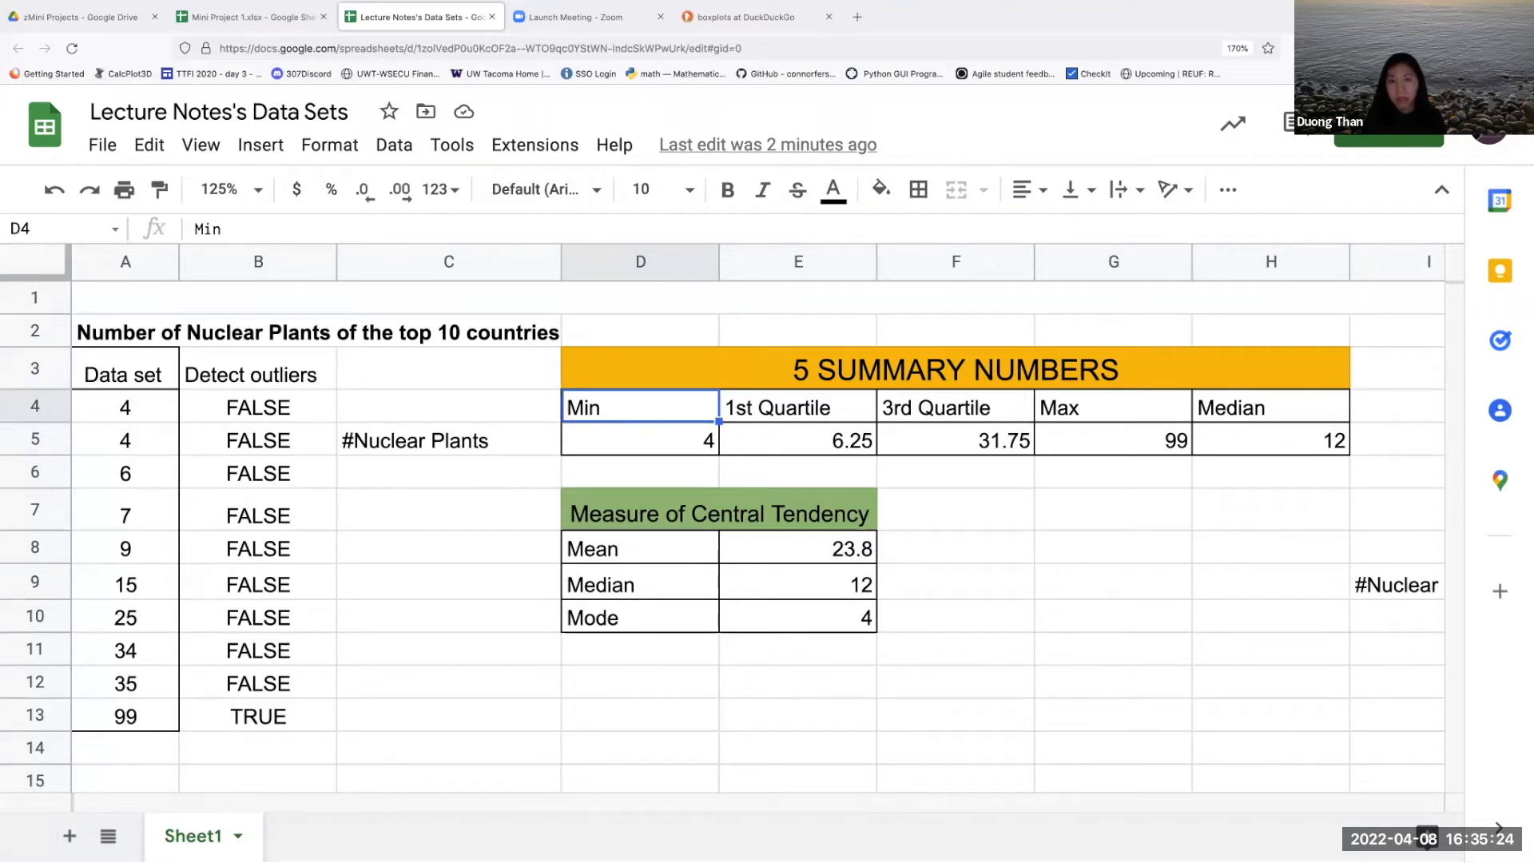
key("Right")
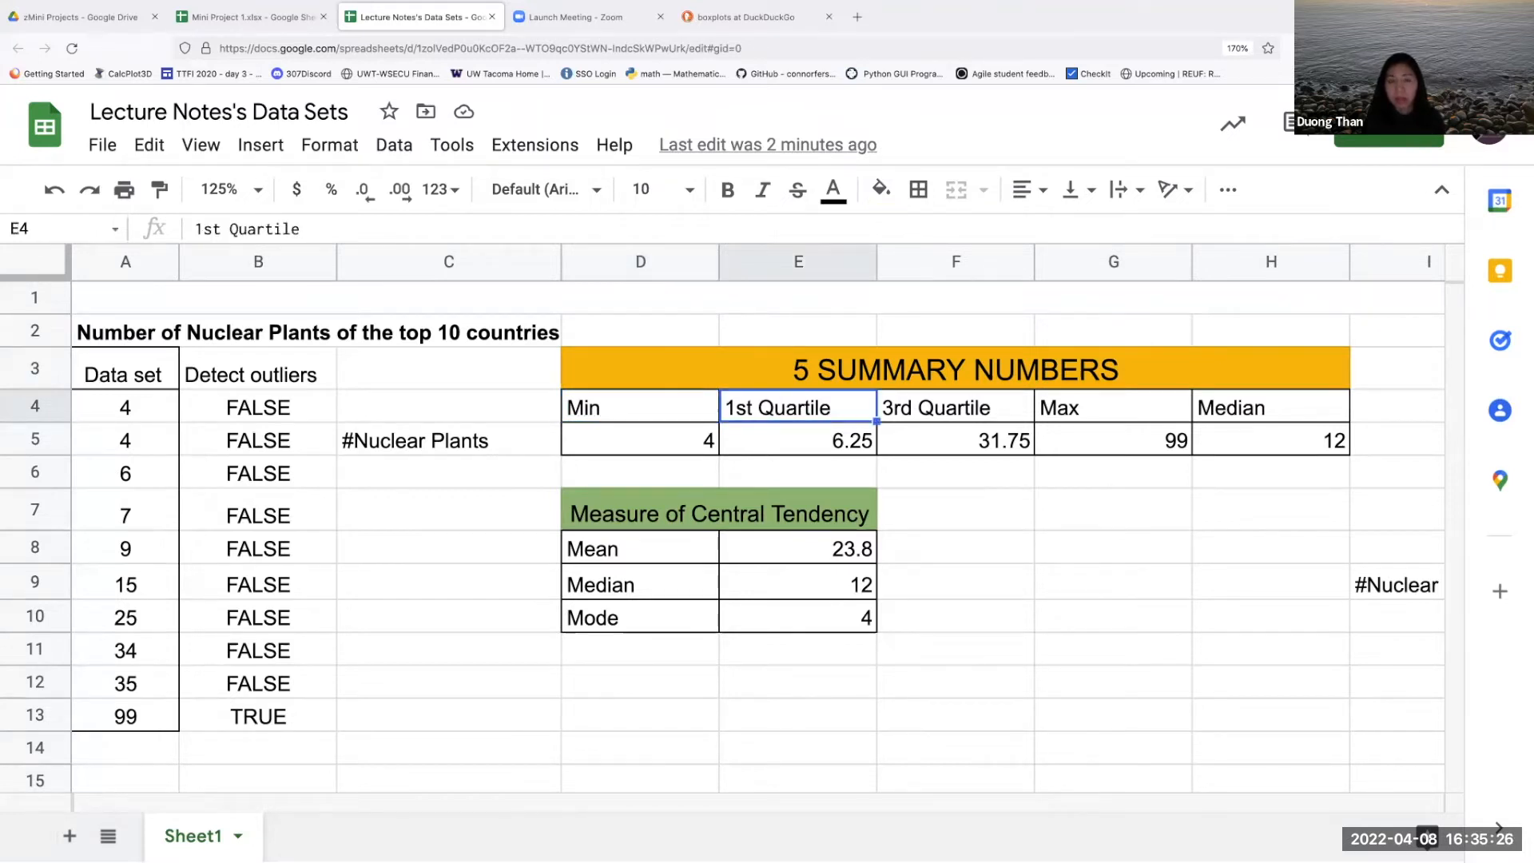
key("Right")
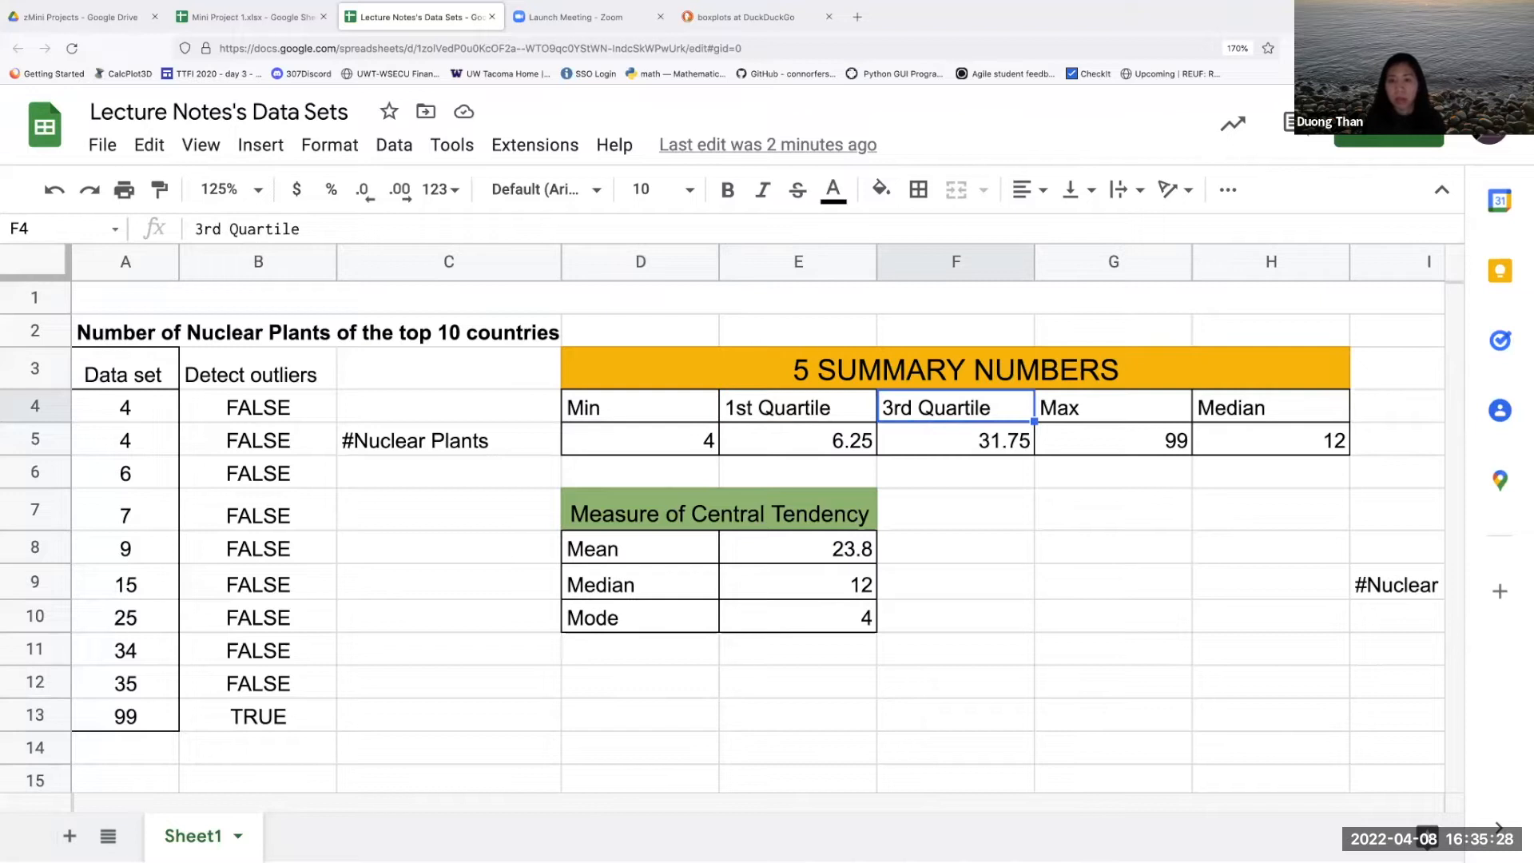
key("Right")
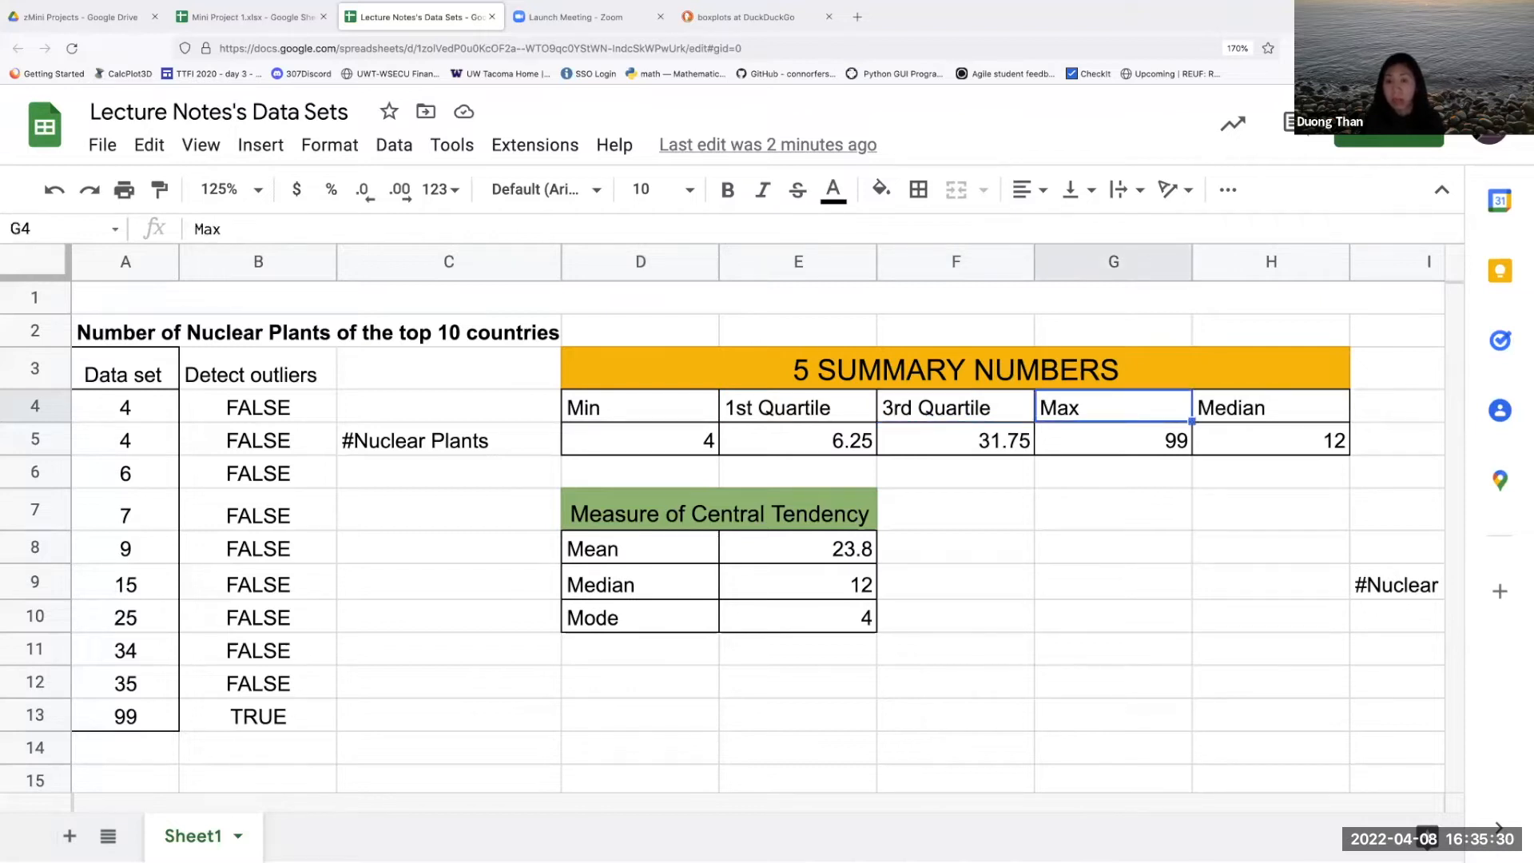
key("Right")
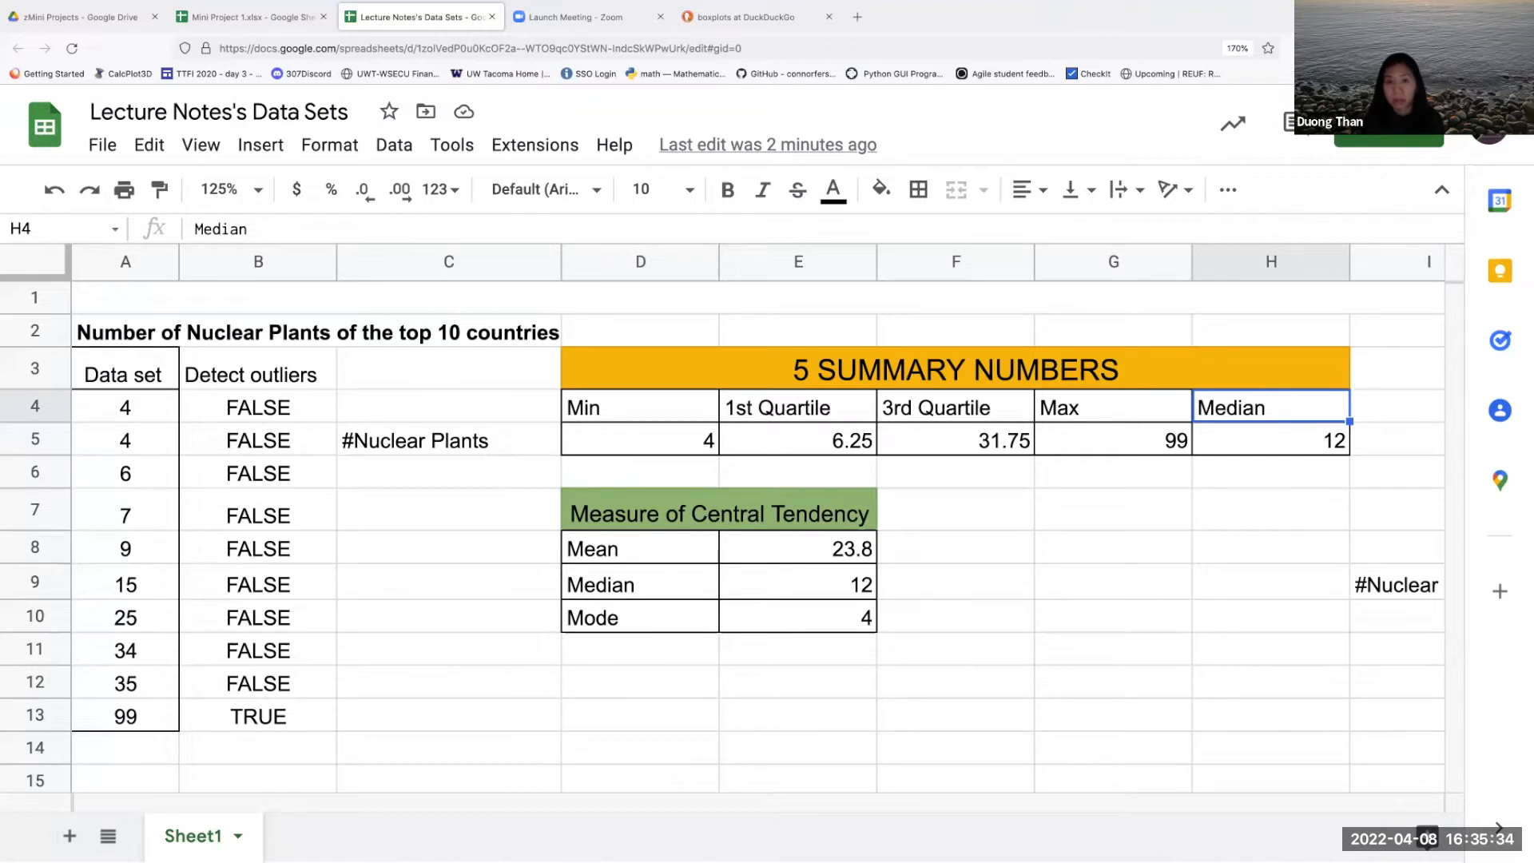
Step: Review the Measure of Central Tendency table with its Mean, Median and Mode rows
key("Down")
key("Left")
key("Left")
key("Left")
key("Left")
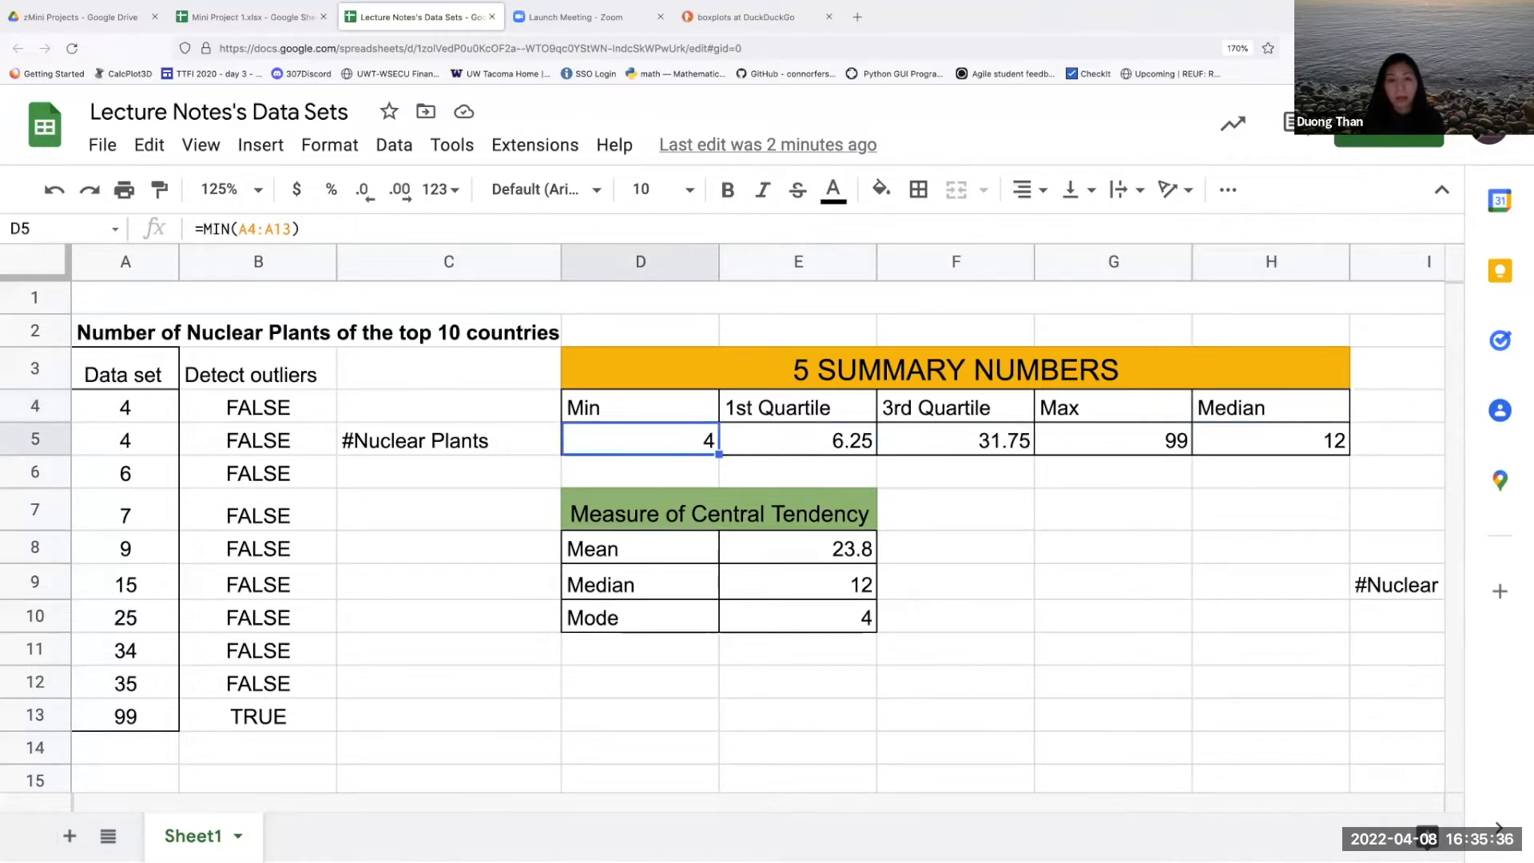
key("Down")
key("Down")
key("Down")
key("Down")
key("Up")
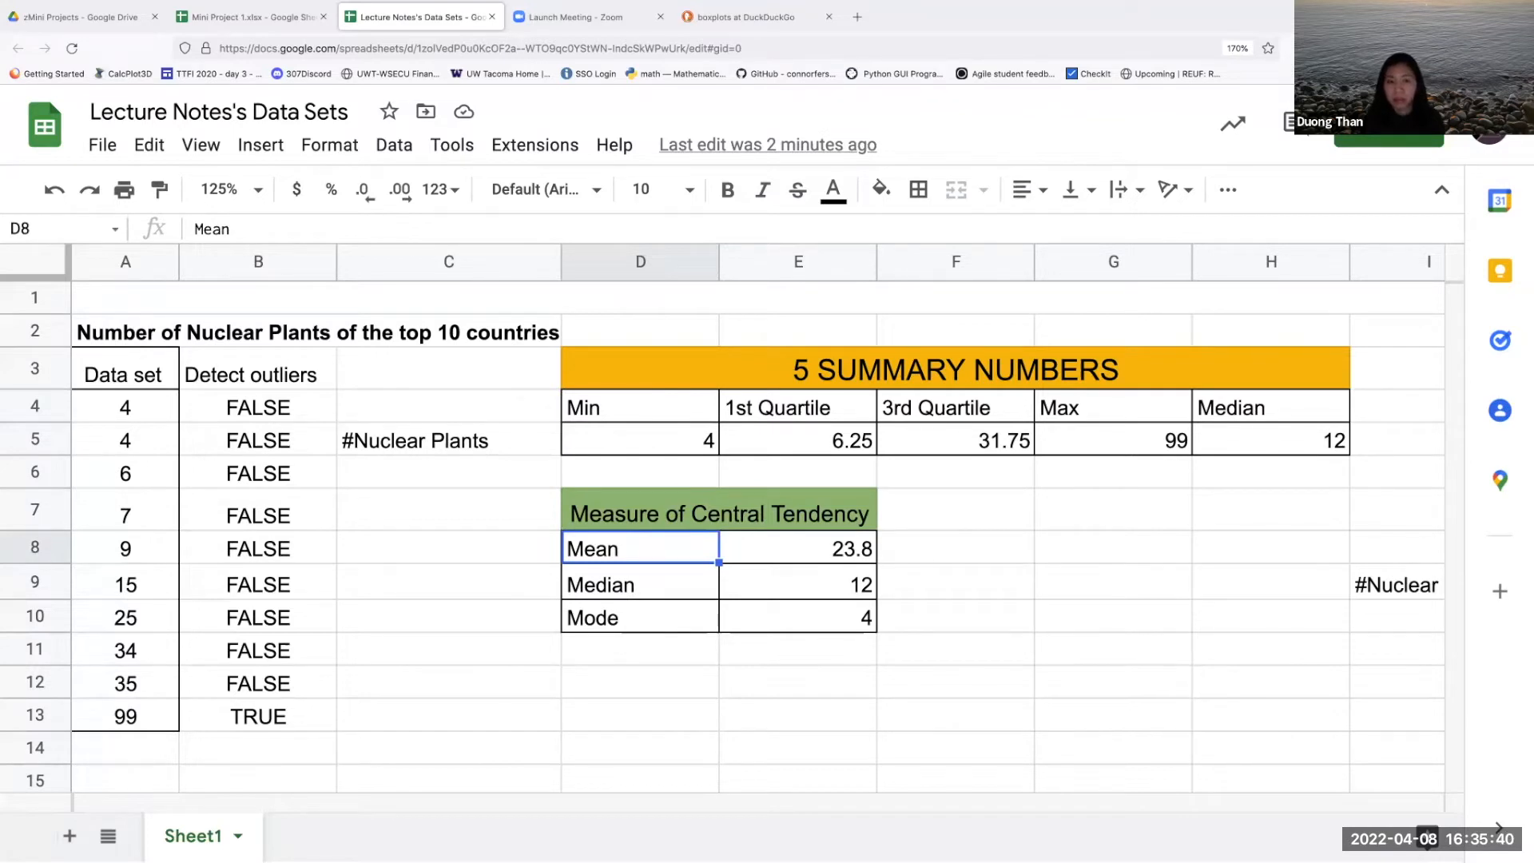
key("Down")
key("Down")
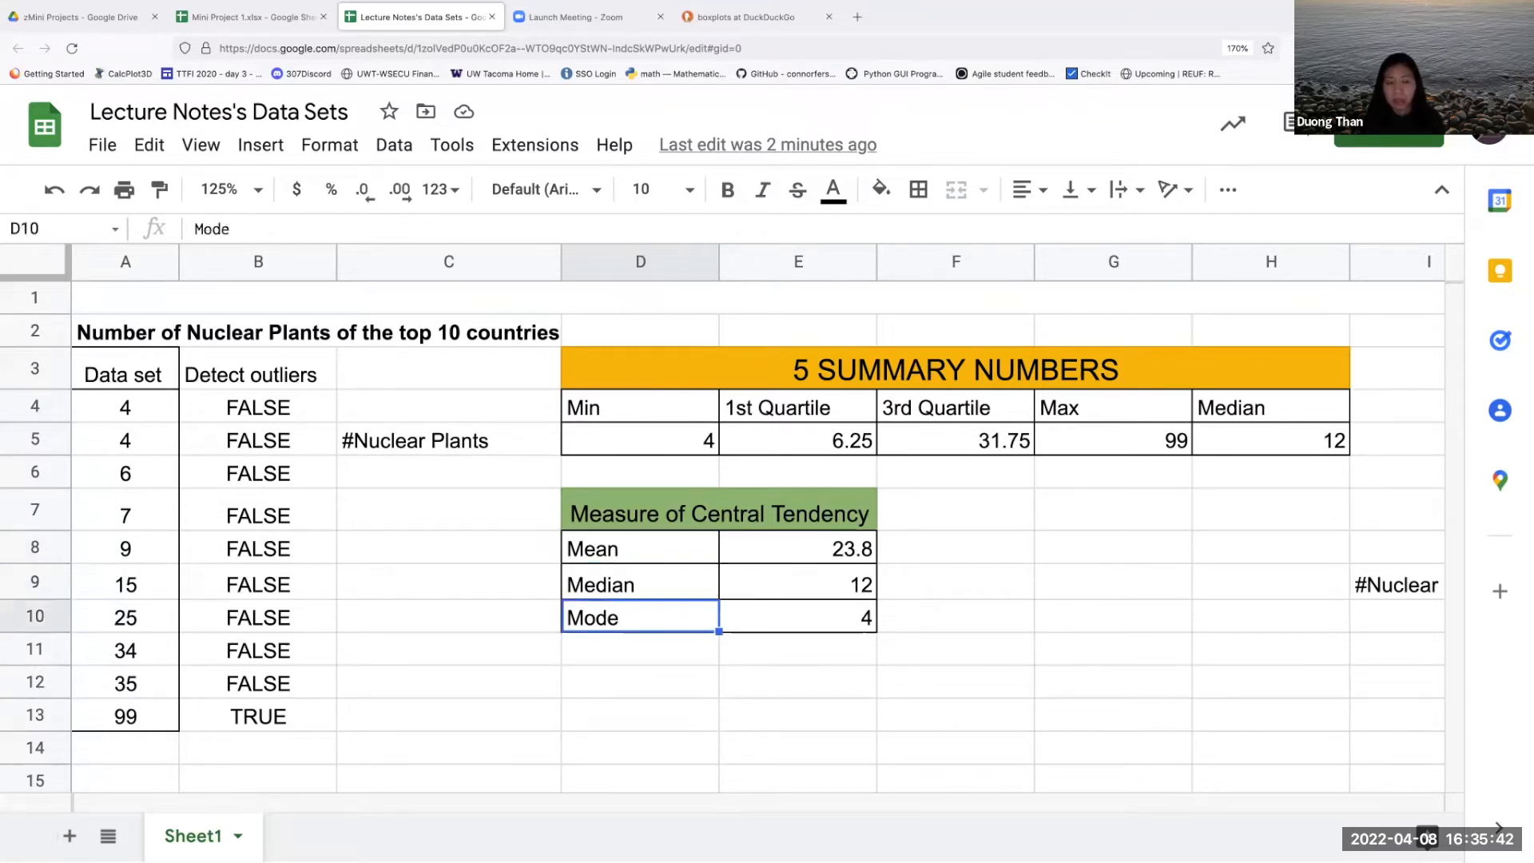
key("Up")
key("Up")
key("Up")
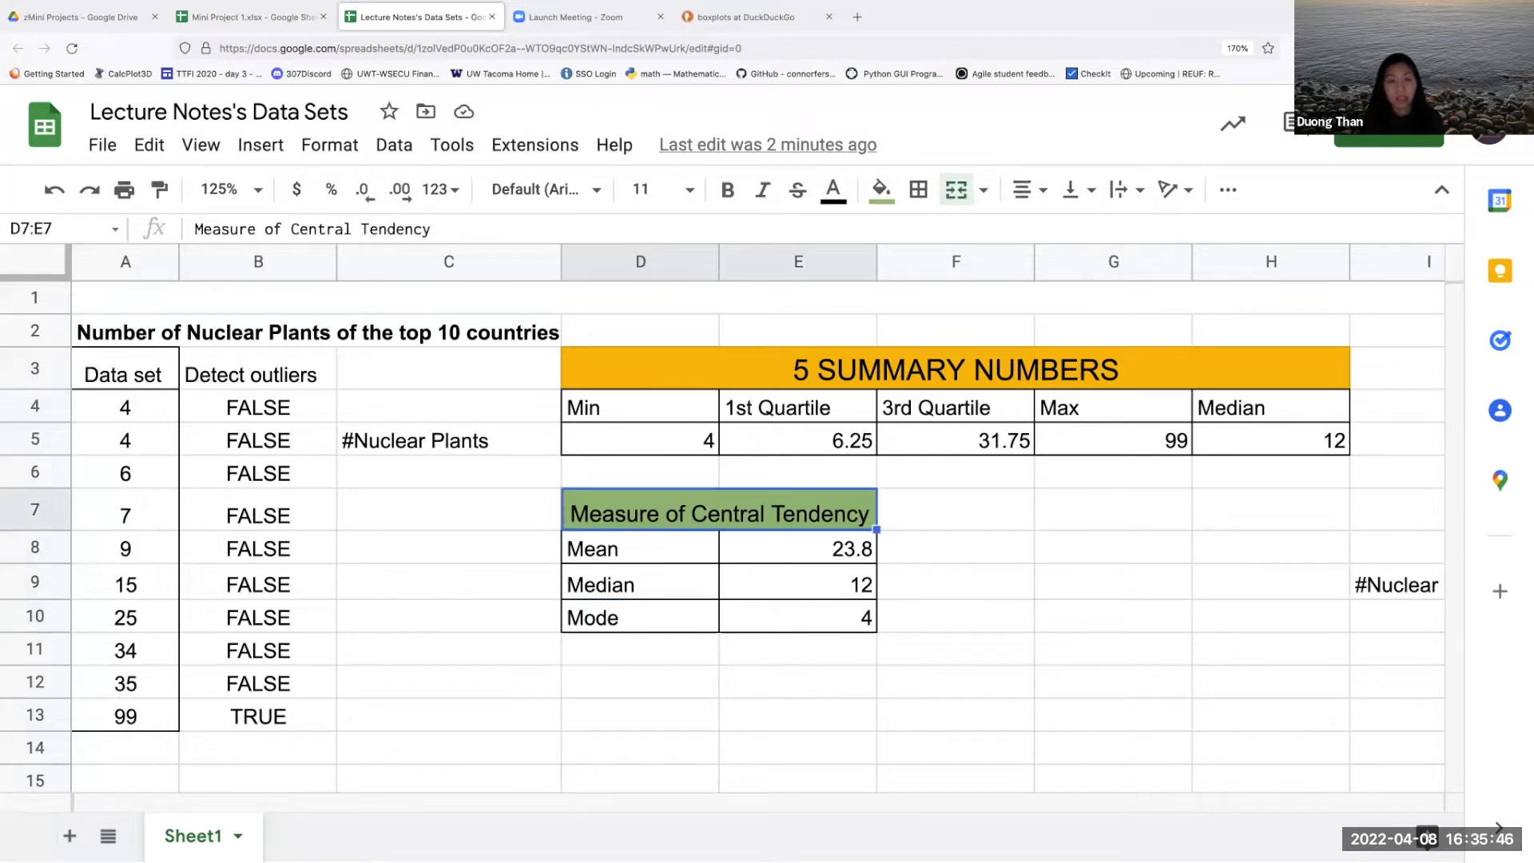
Step: Insert a chart based on the #Nuclear Plants label and its Min through Max values in C5:G5
key("Up")
key("Up")
key("Left")
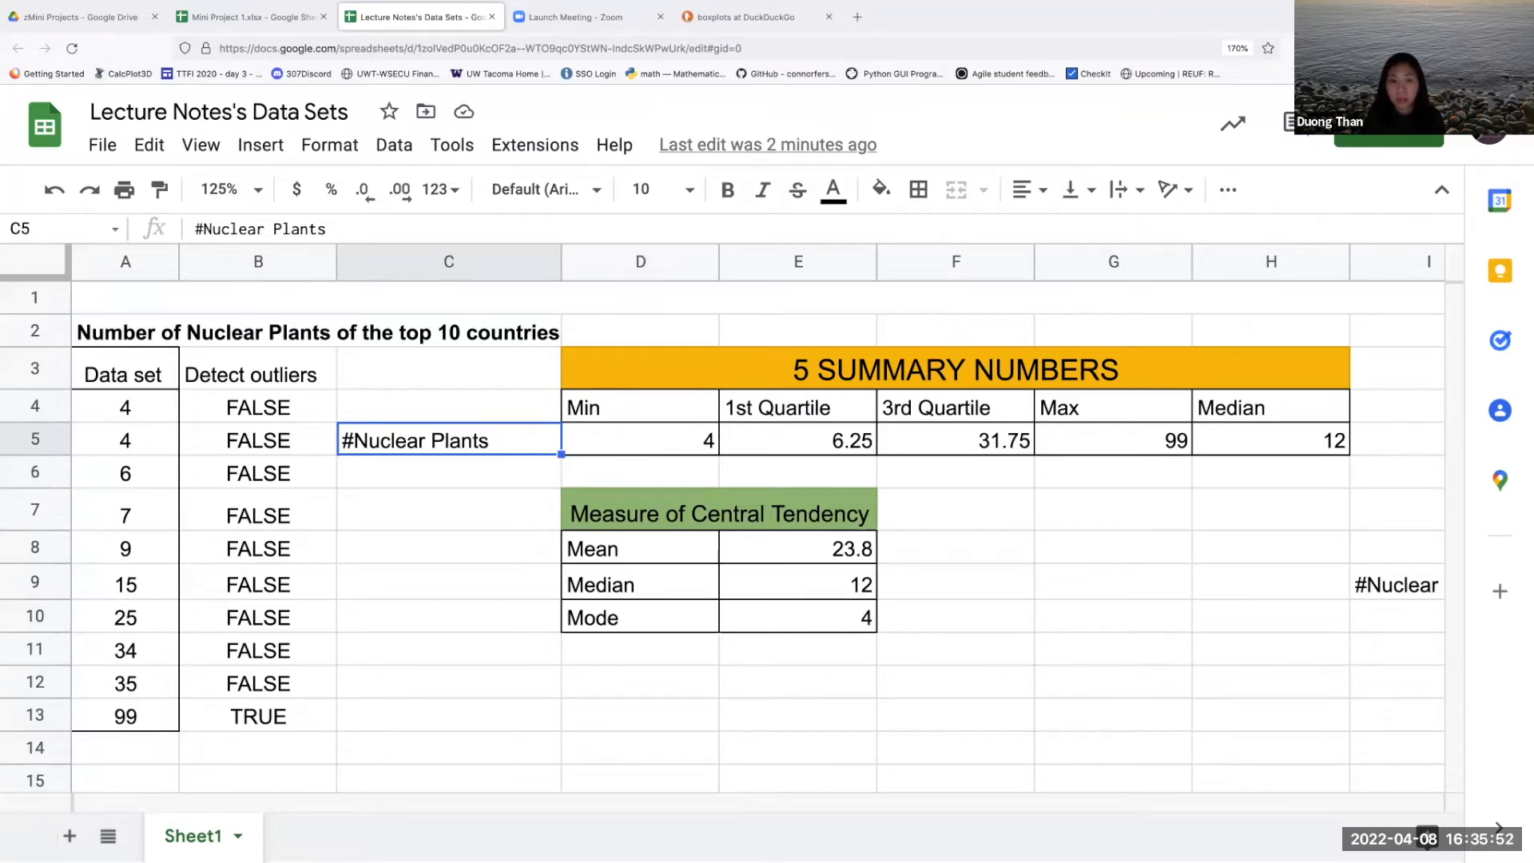
key("Right")
key("Right")
key("Left")
key("Left")
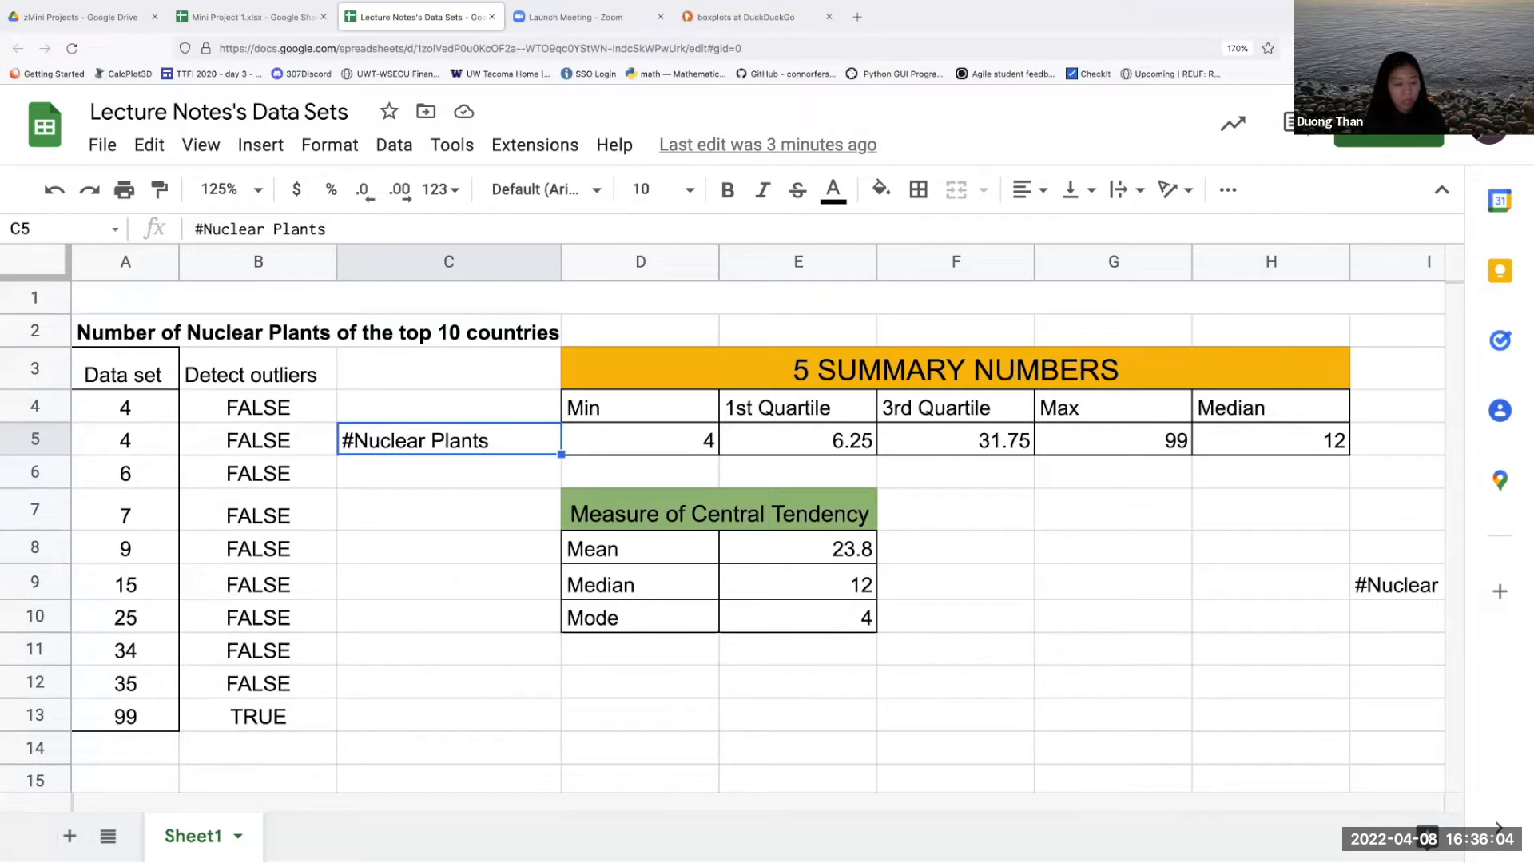
key("shift+Right")
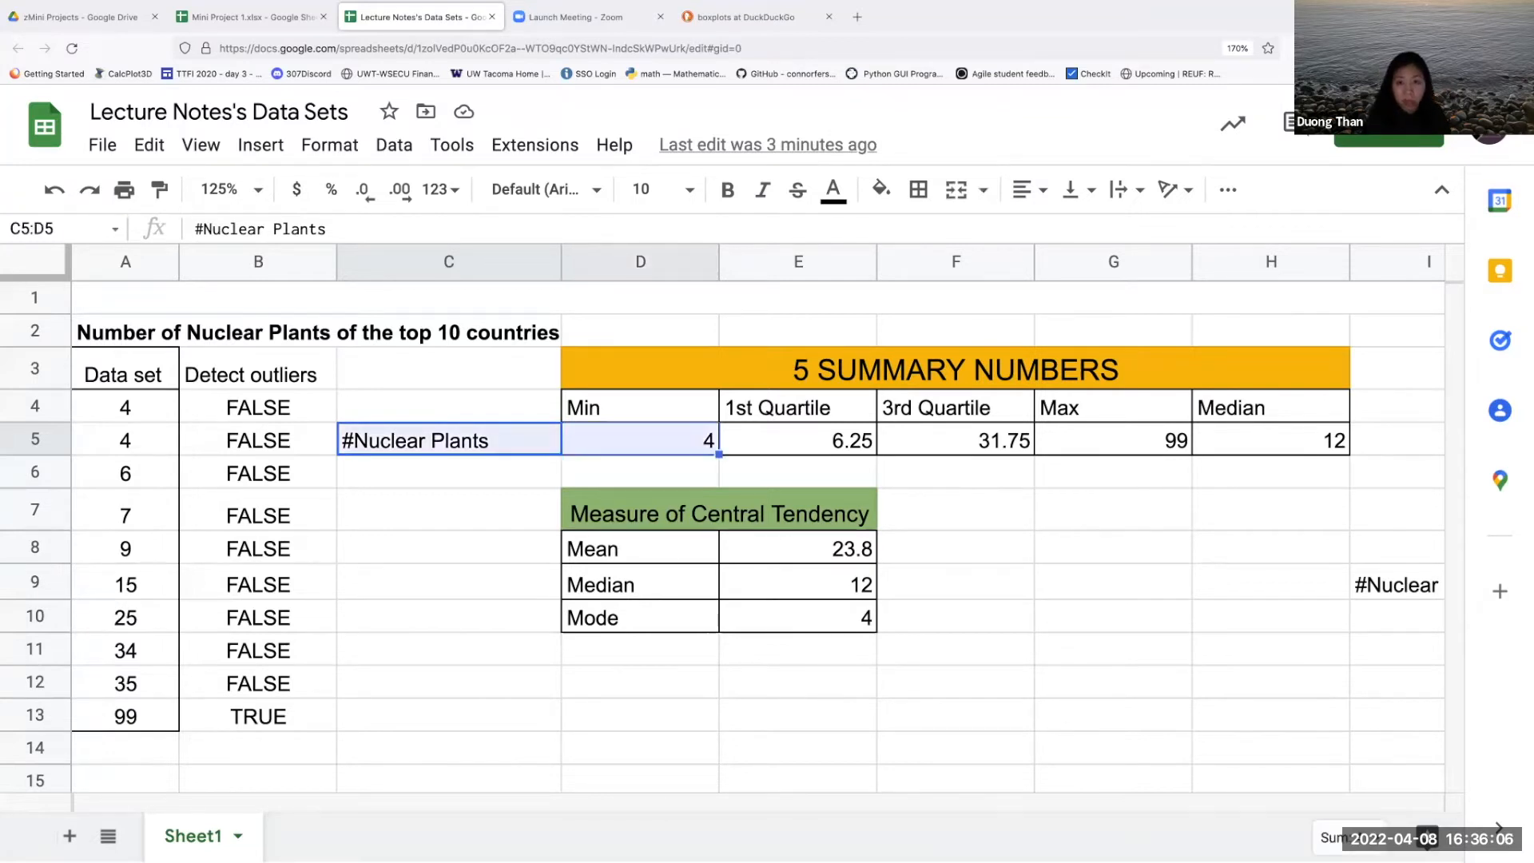
key("shift+Right")
key("shift+Right")
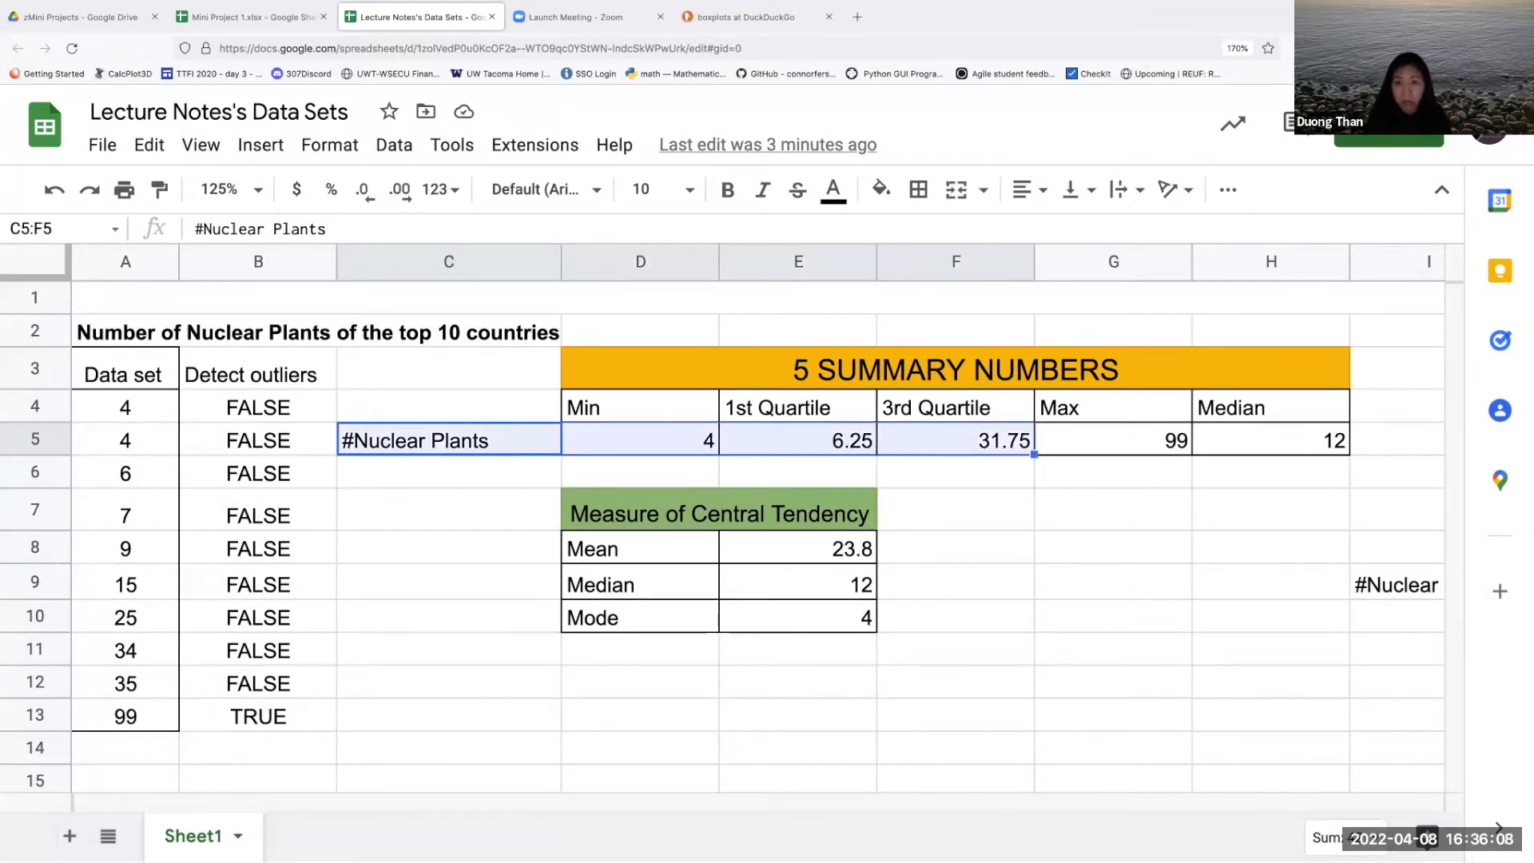
key("shift+Right")
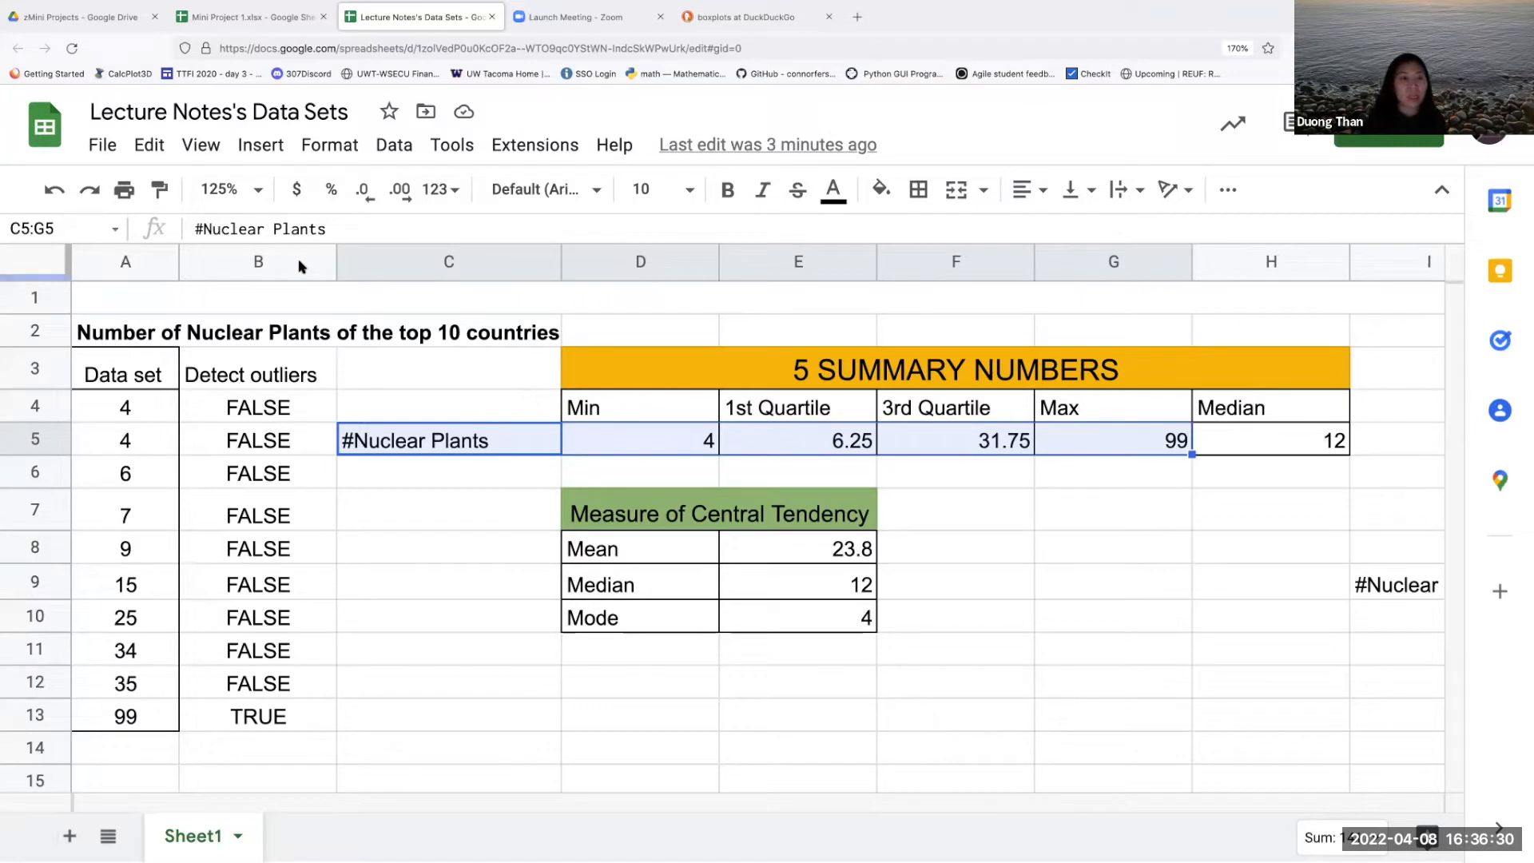
left_click(259, 146)
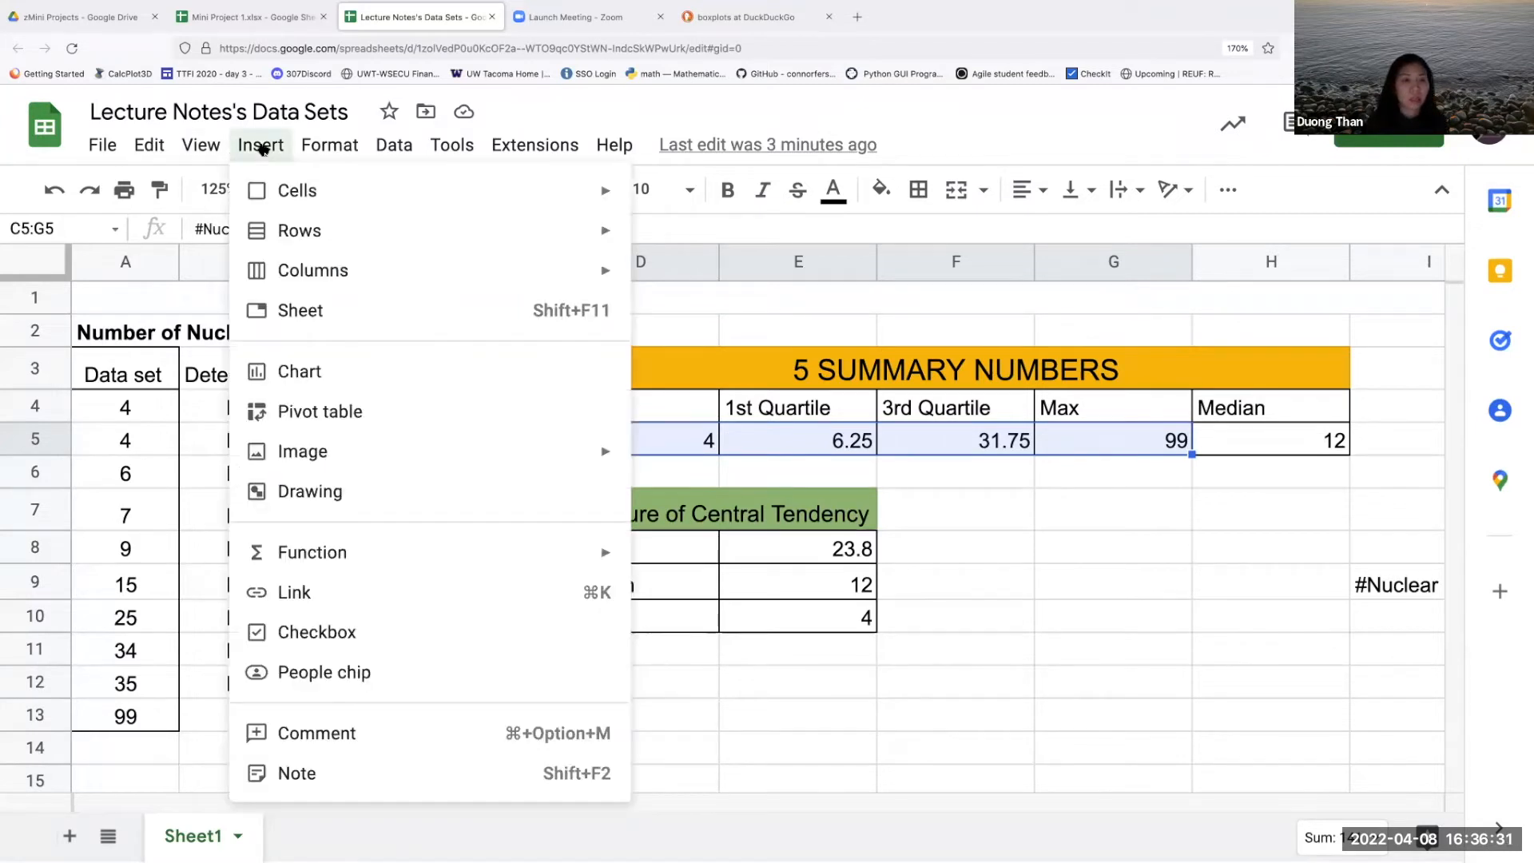
left_click(319, 387)
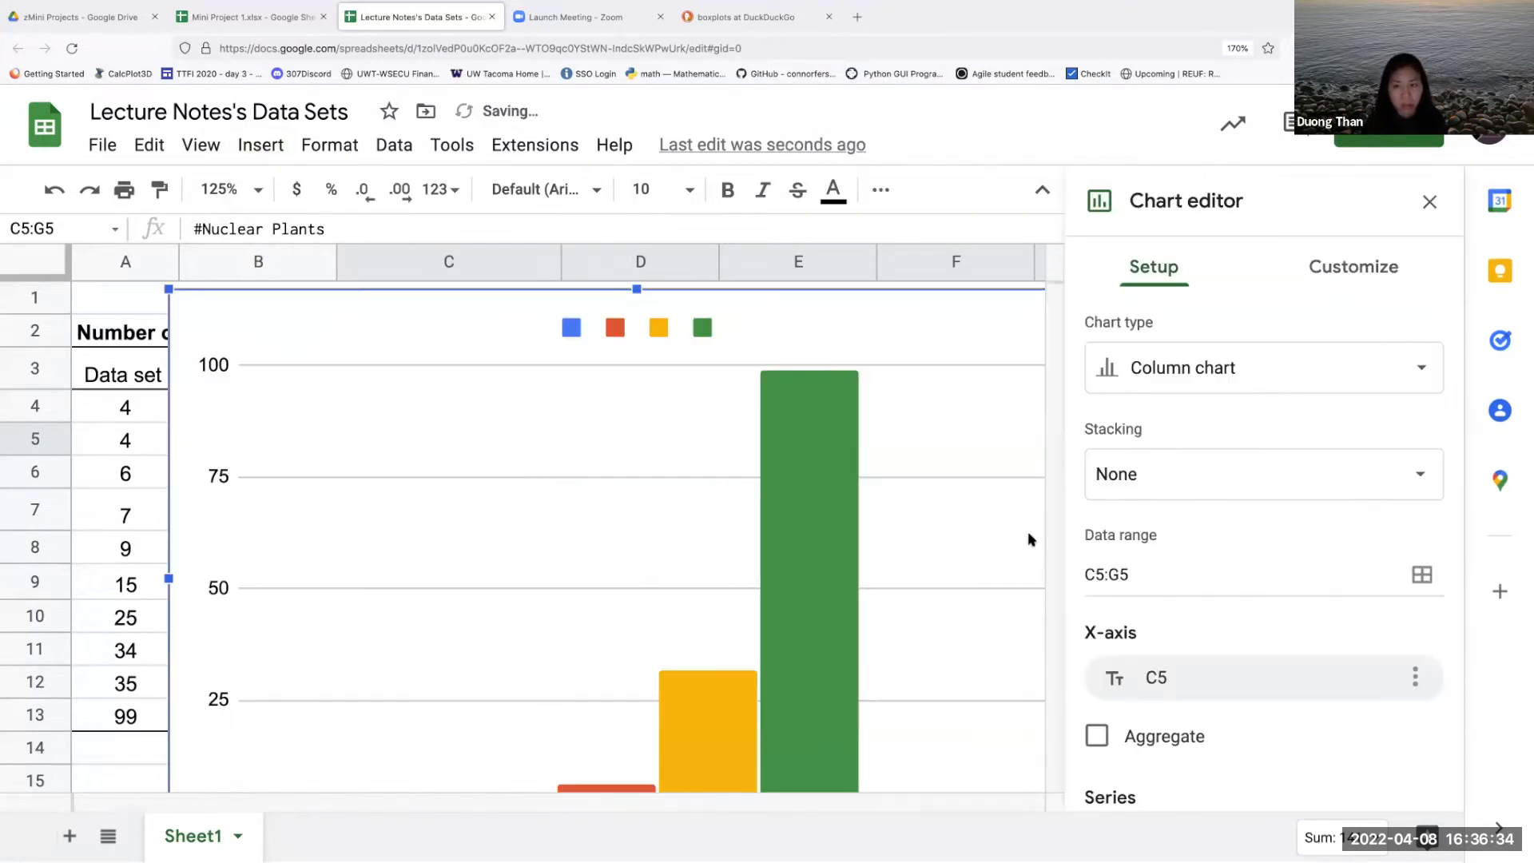
Step: Change the chart type to Candlestick chart and close the chart editor
left_click(1234, 376)
scroll(1207, 559, "down", 4)
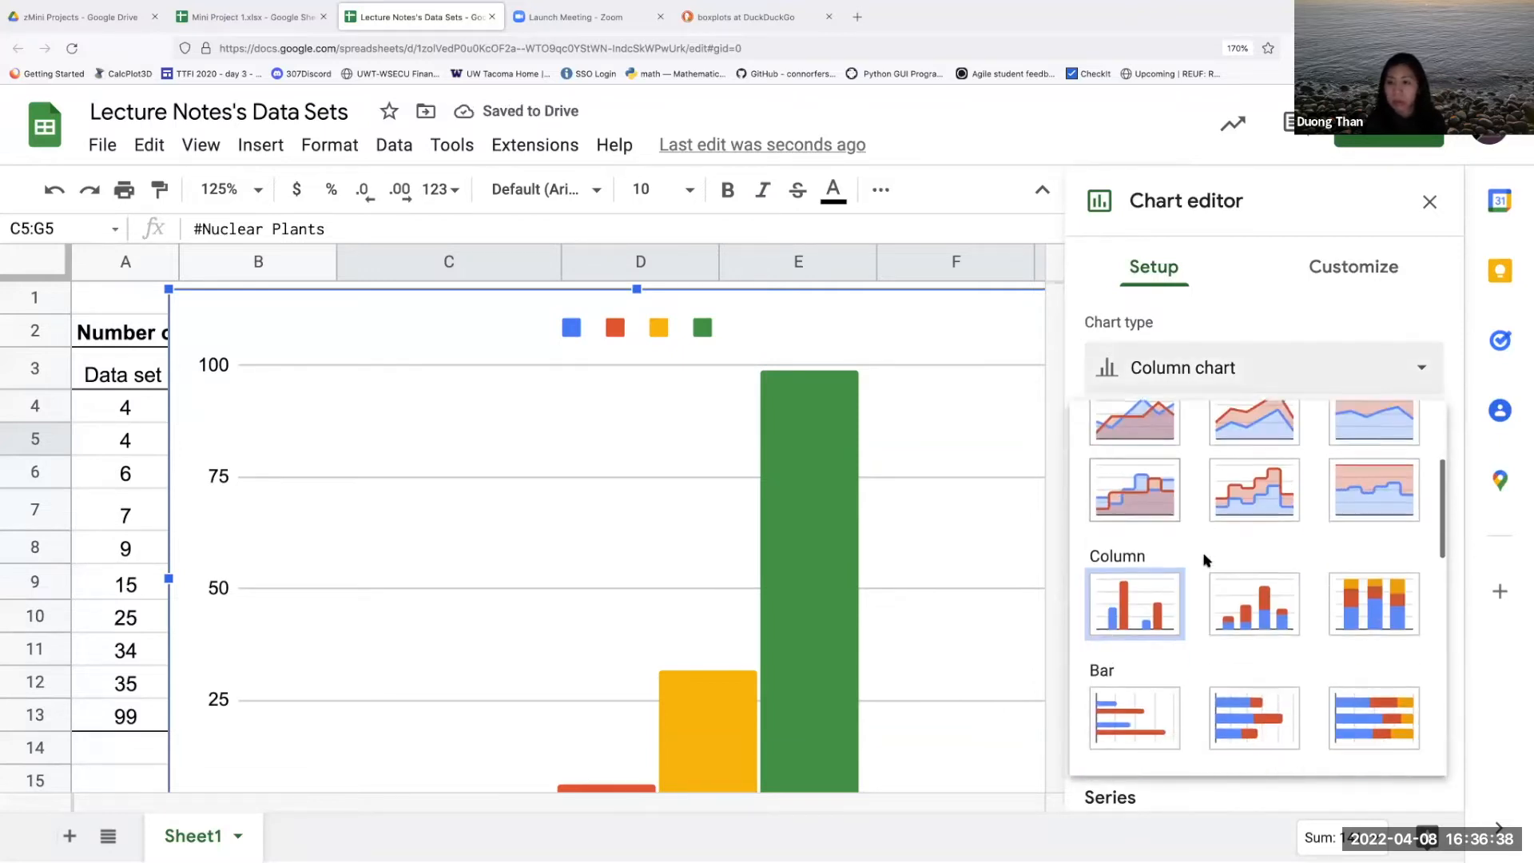
scroll(1206, 559, "down", 7)
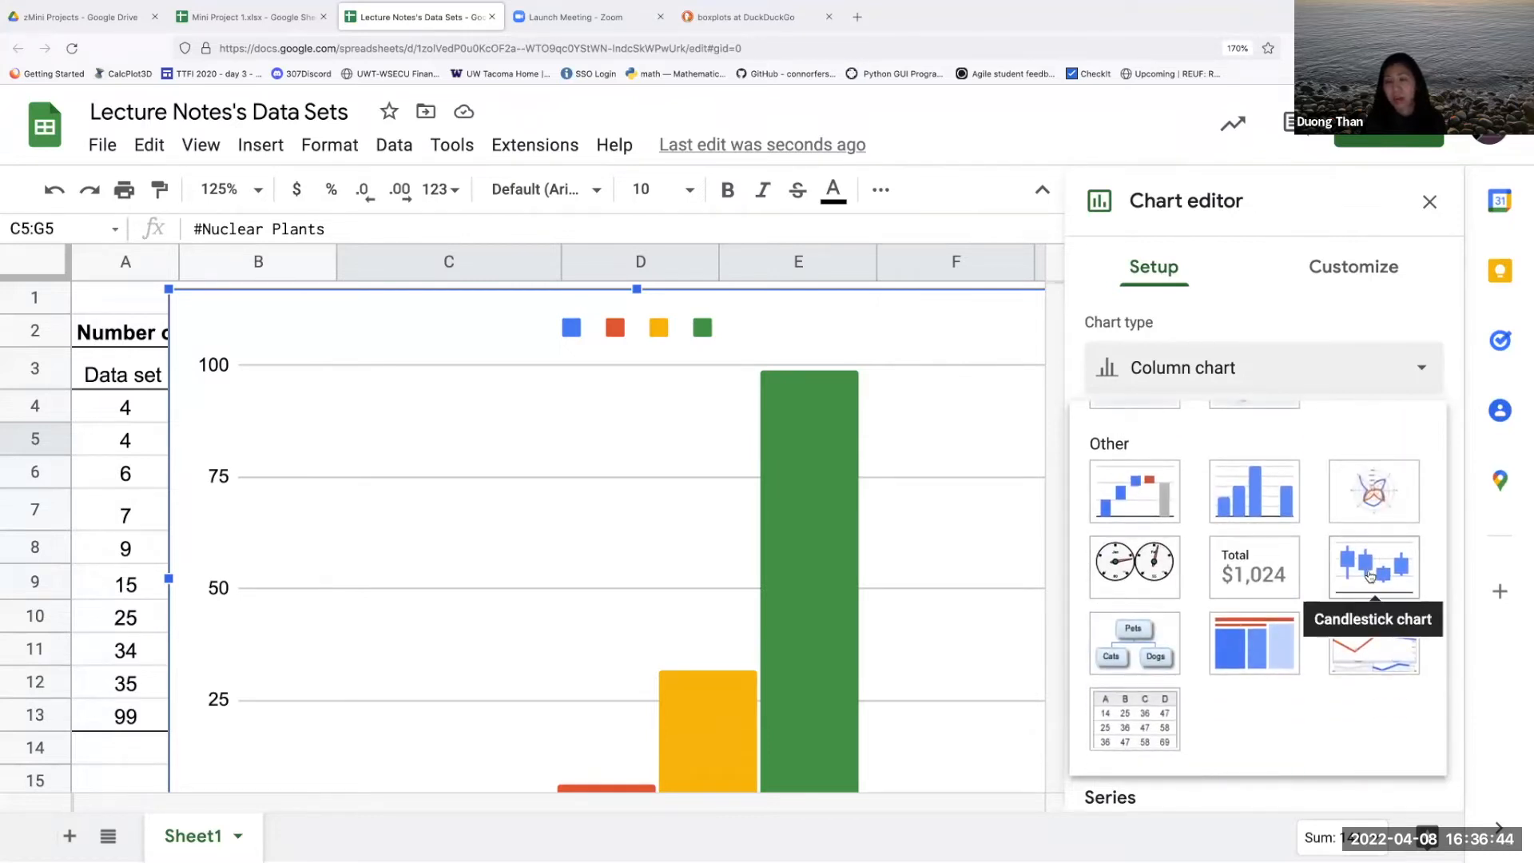
left_click(1369, 575)
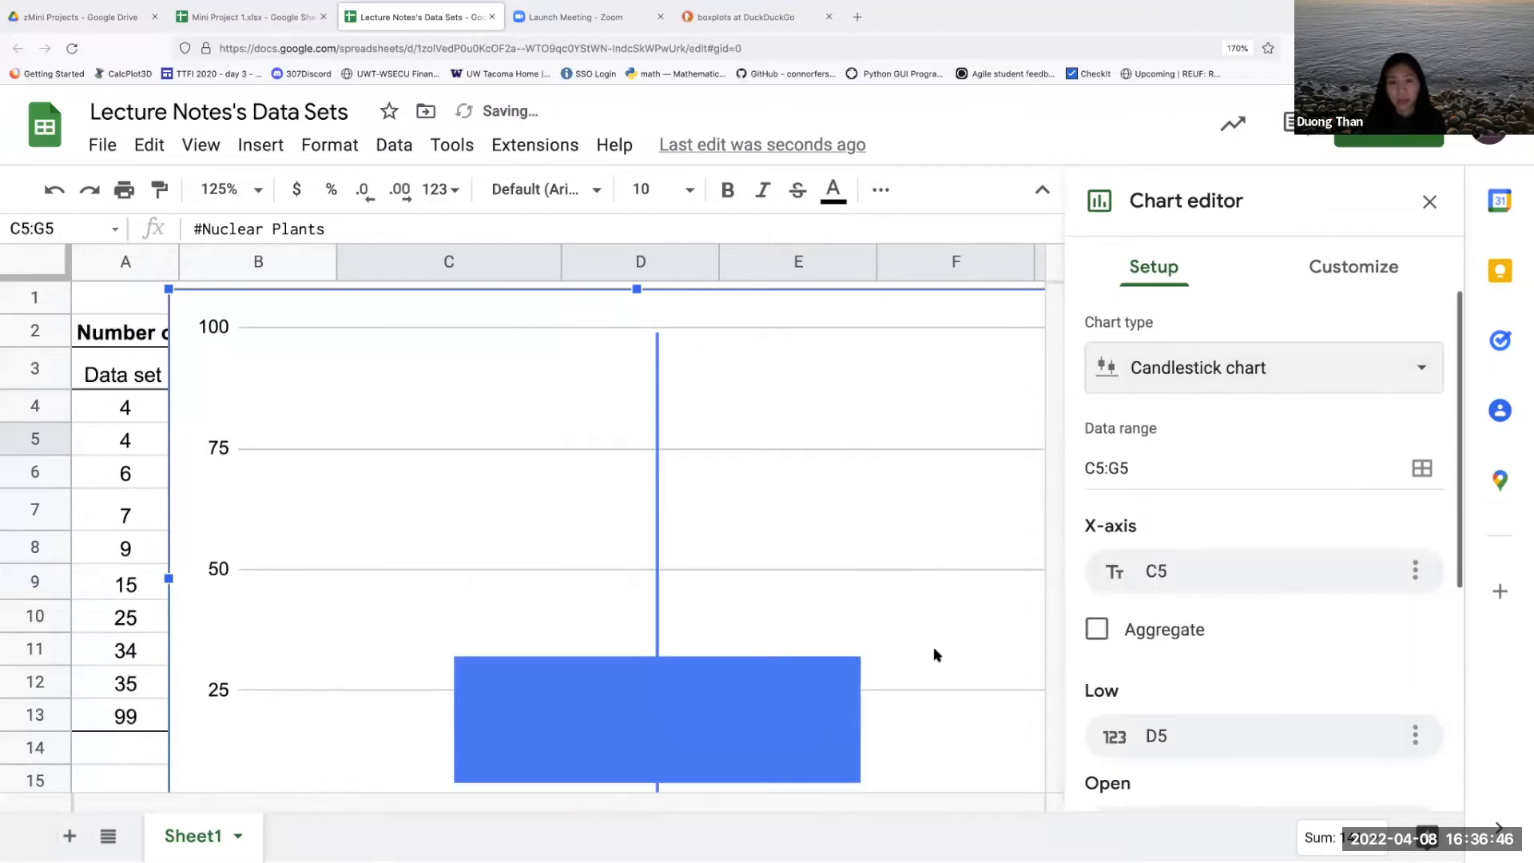
left_click(1429, 202)
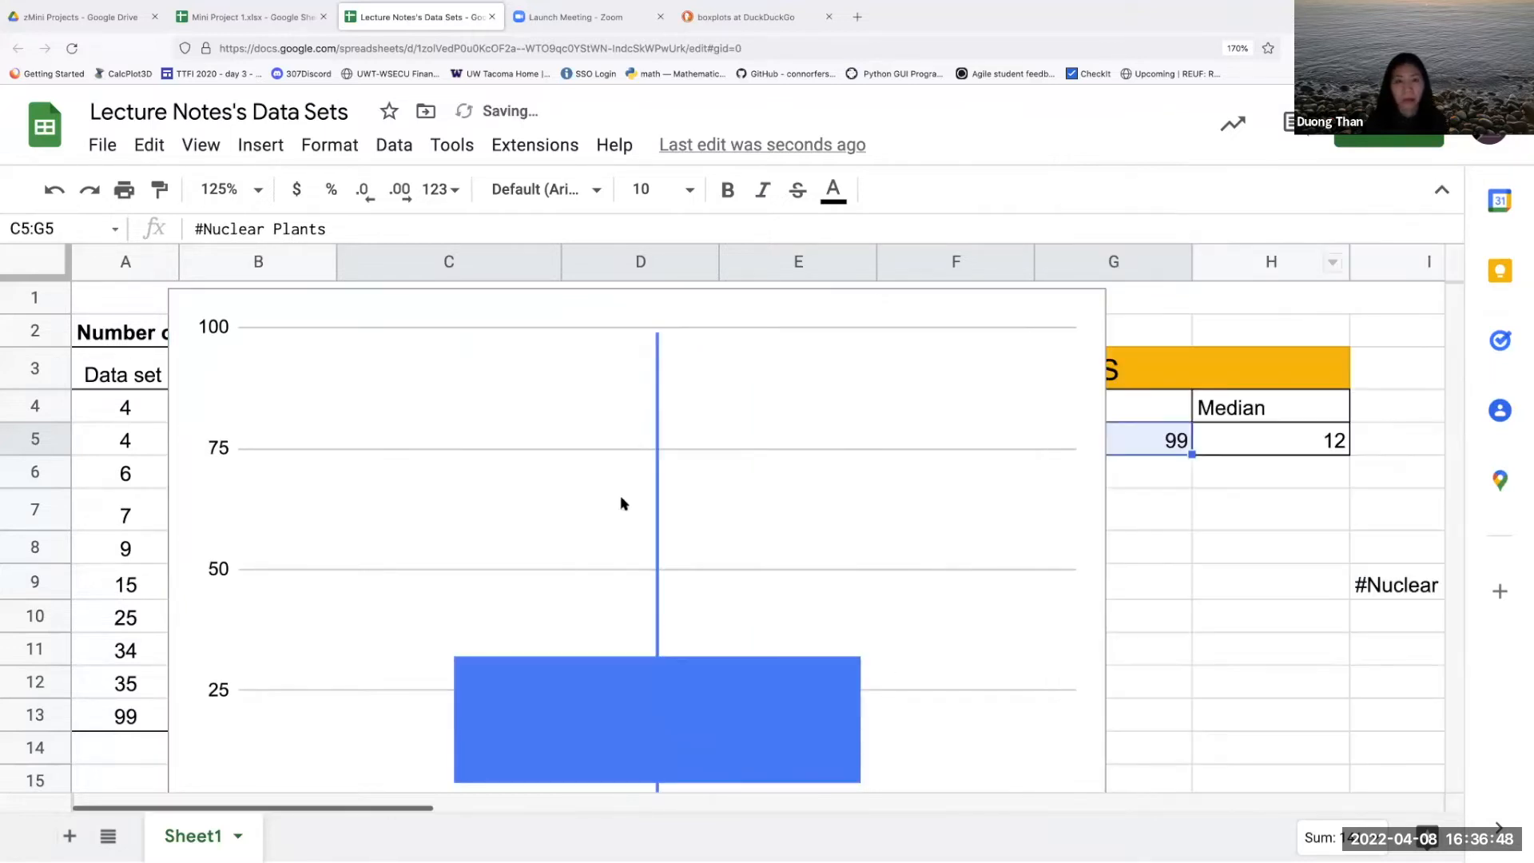
Step: Shrink the candlestick chart so it sits below the Measure of Central Tendency table, spanning about rows 11 to 20
left_click(191, 311)
left_click_drag(166, 287, 520, 505)
scroll(622, 560, "down", 2)
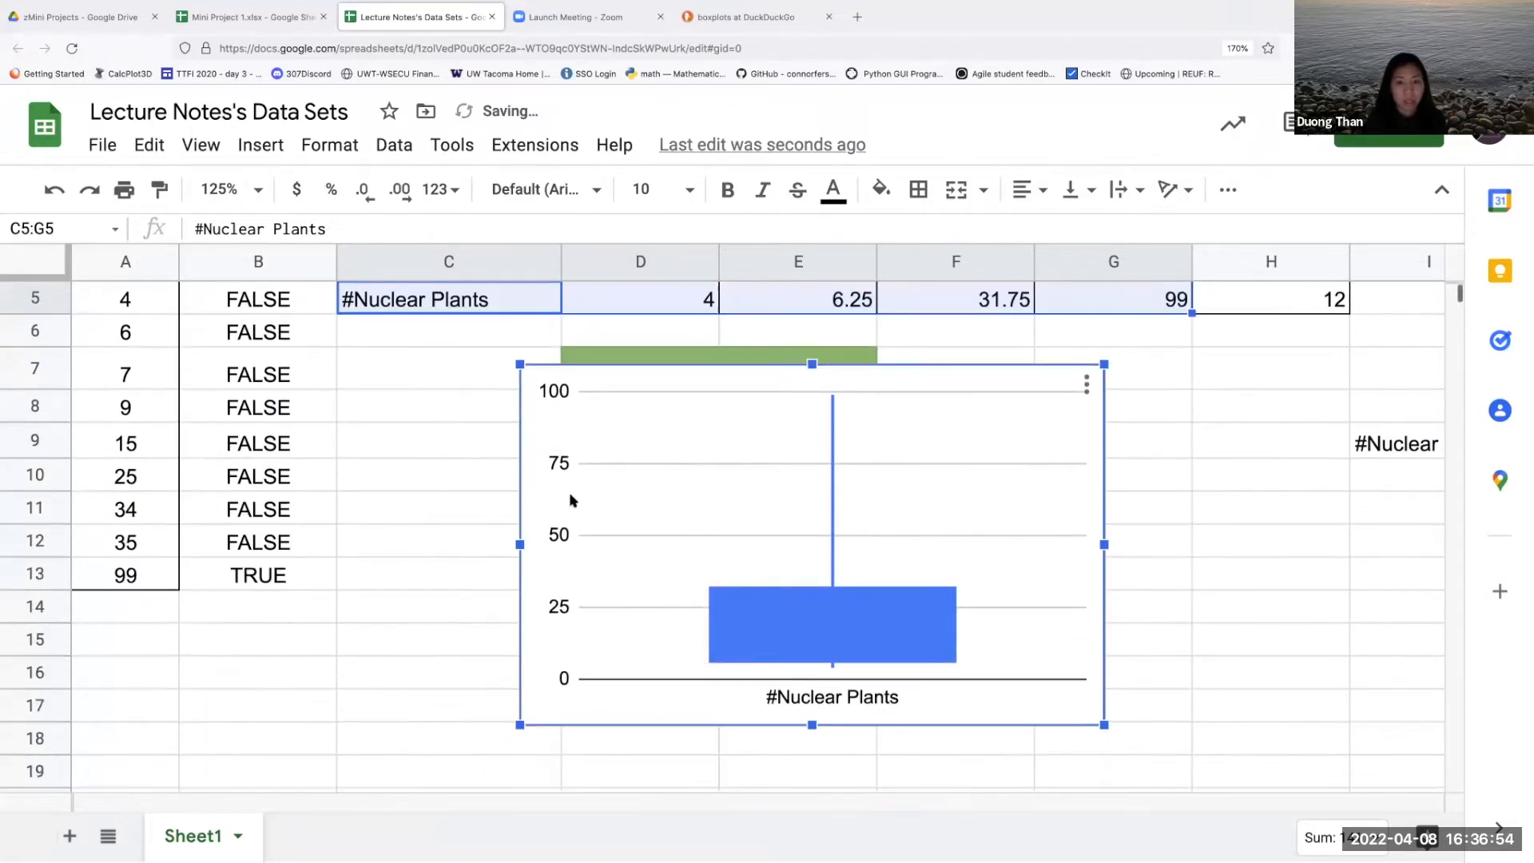
left_click_drag(520, 364, 607, 579)
scroll(566, 496, "down", 1)
left_click_drag(563, 479, 602, 511)
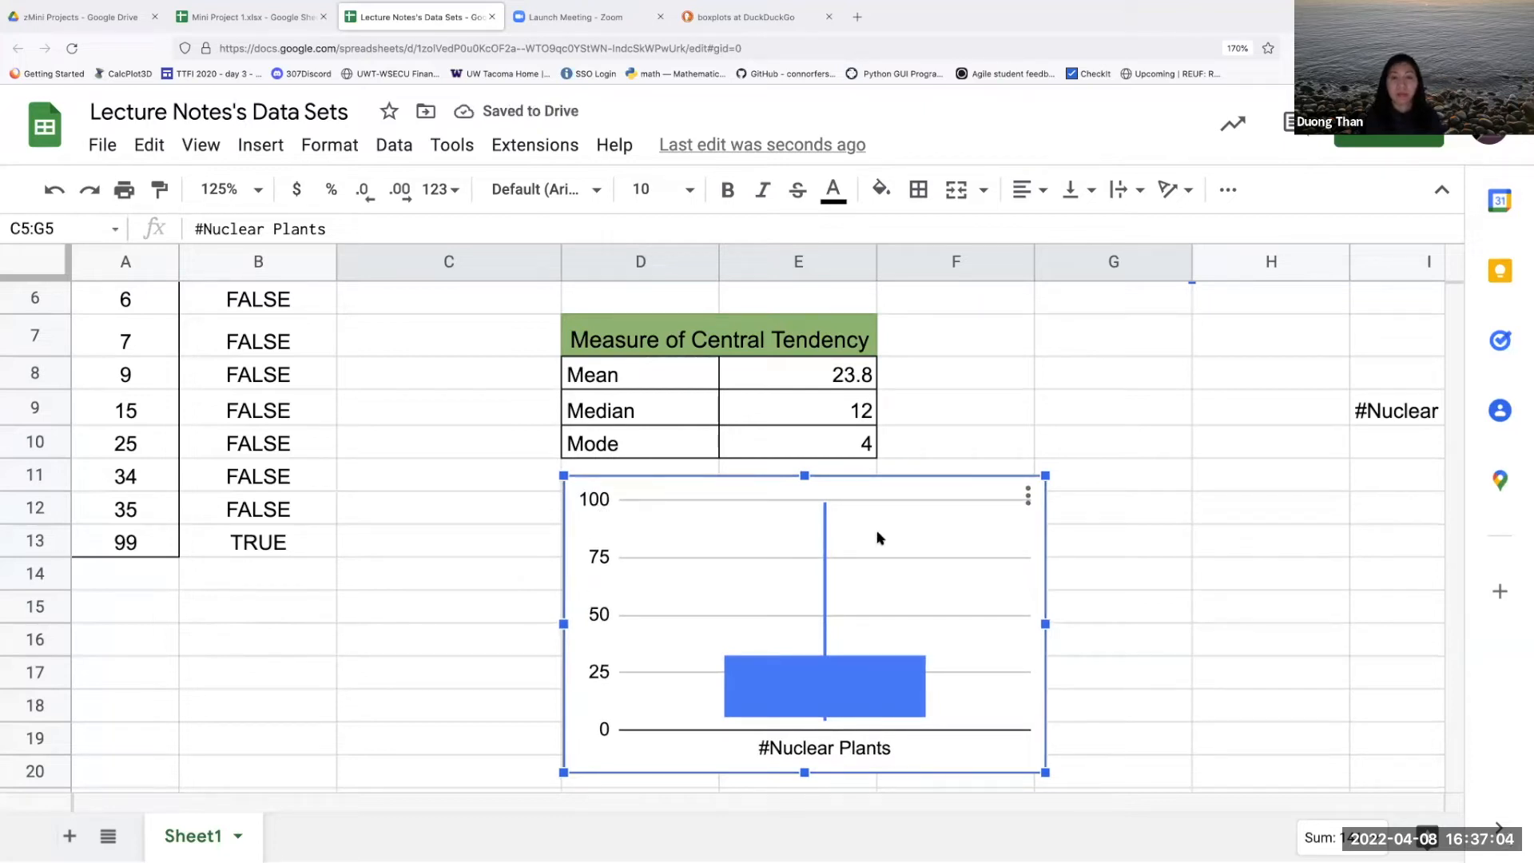
Step: Reopen the candlestick chart for editing and set its chart title to "Number of Nuclear Plants in the Top 10 Countries"
left_click(1028, 495)
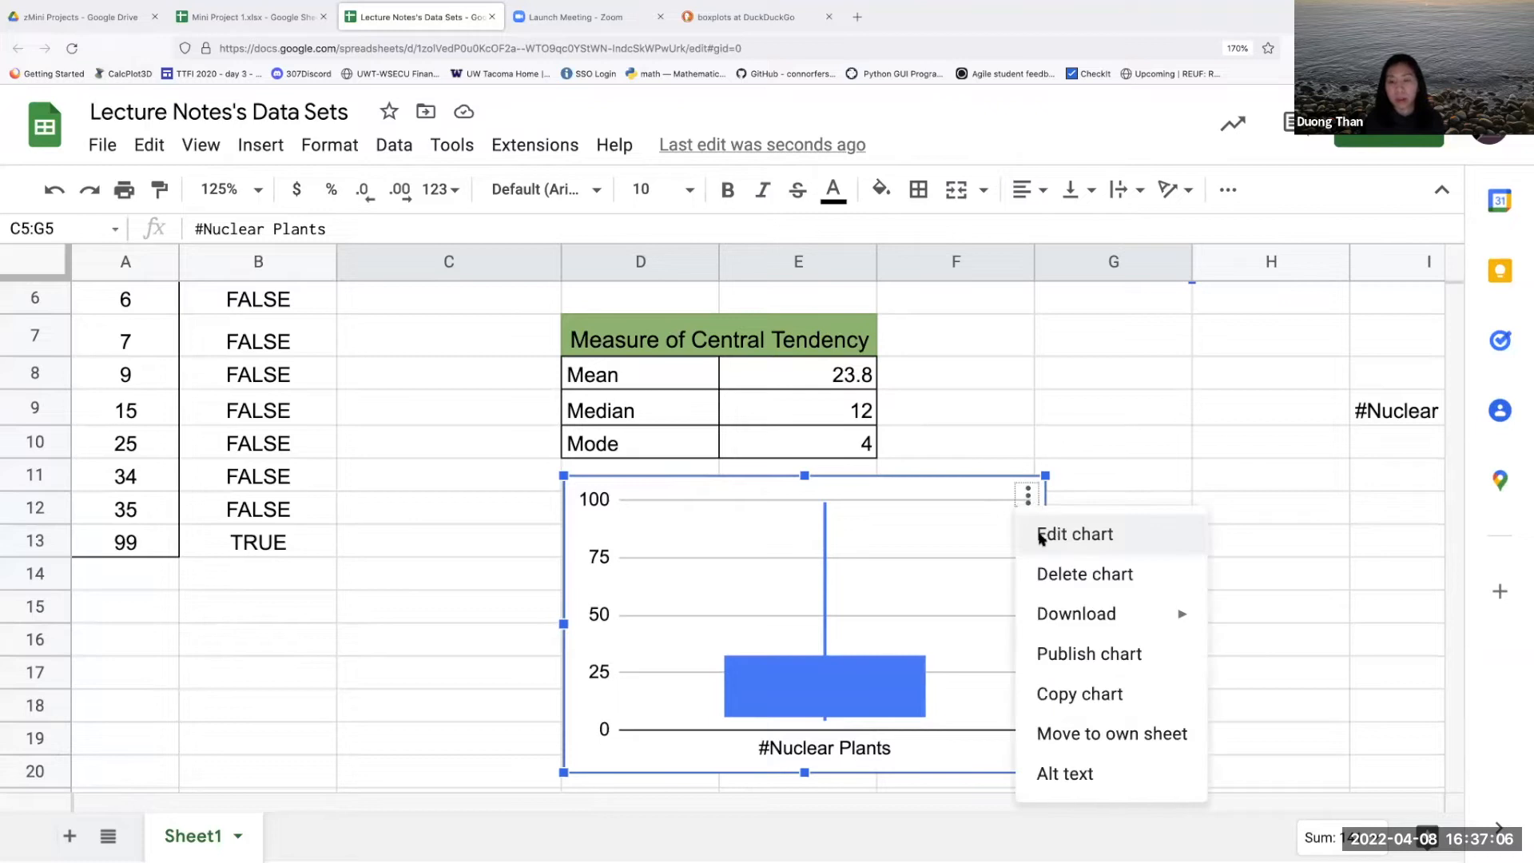
left_click(1052, 529)
left_click(1348, 290)
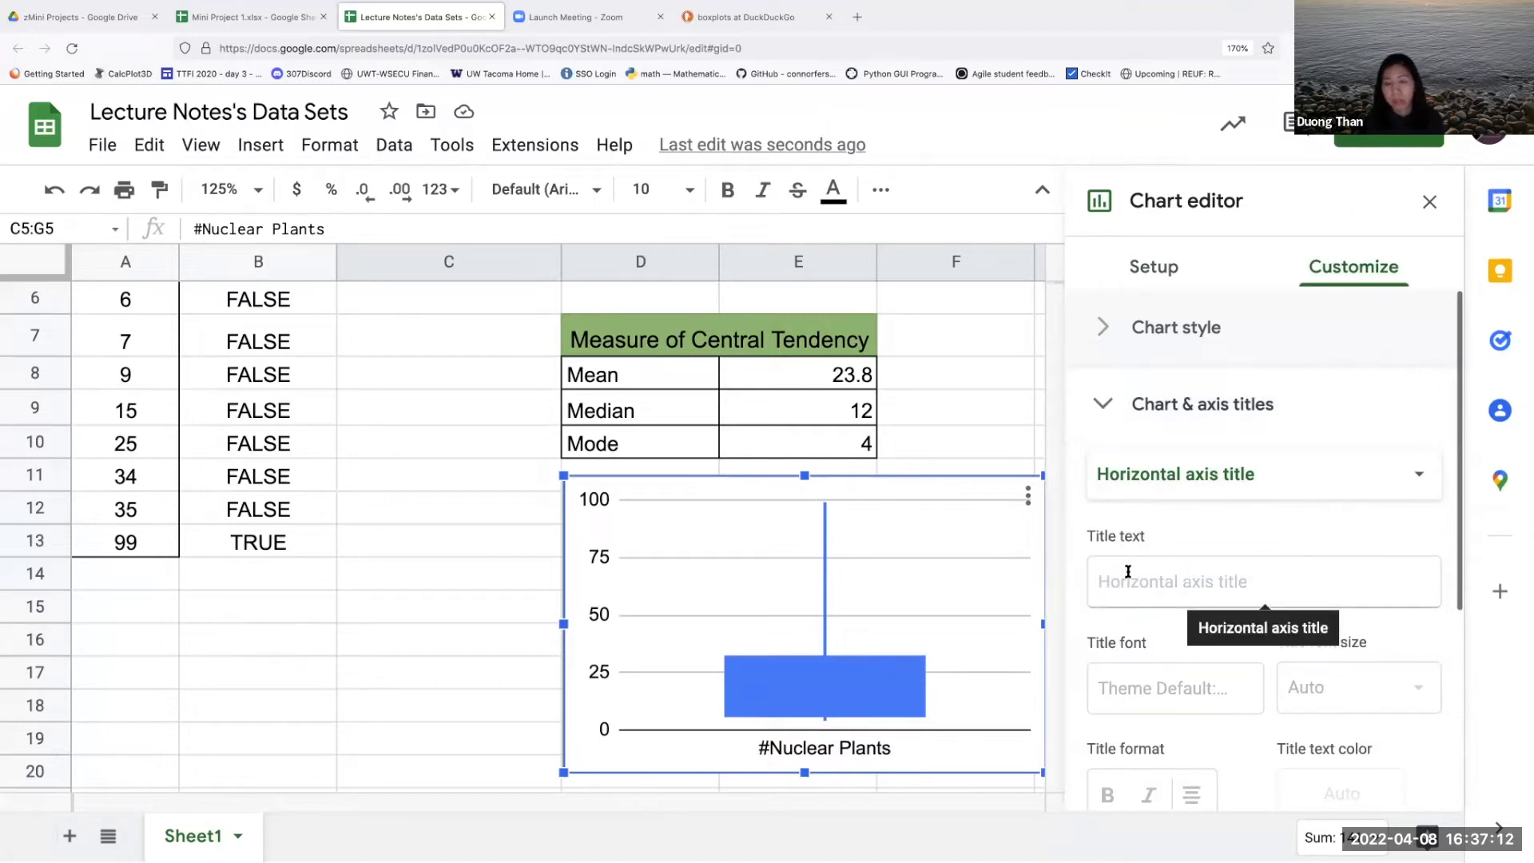
left_click(1203, 483)
left_click(1156, 399)
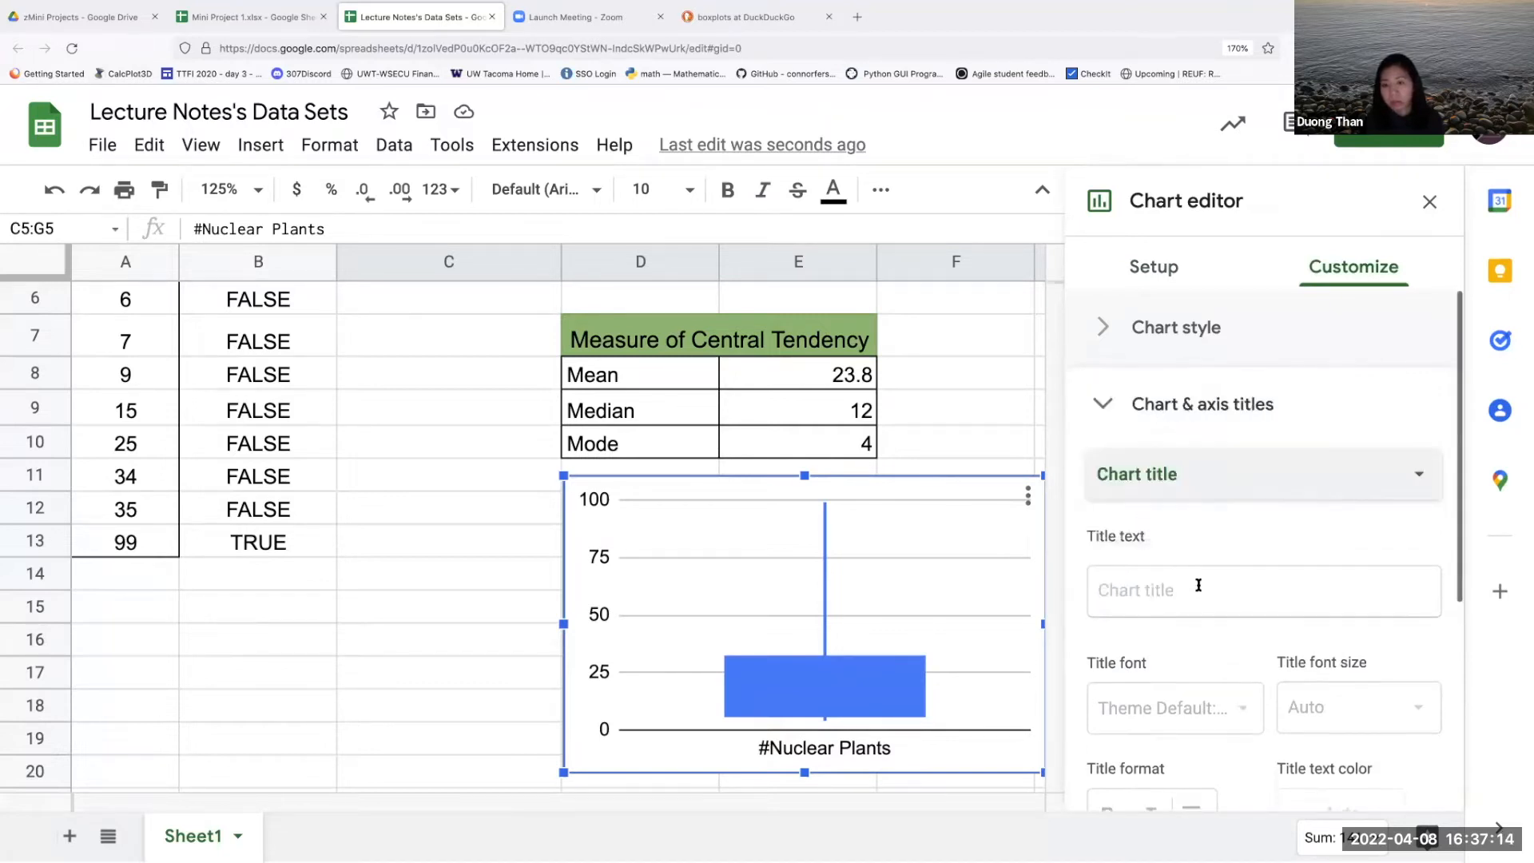
left_click(1198, 586)
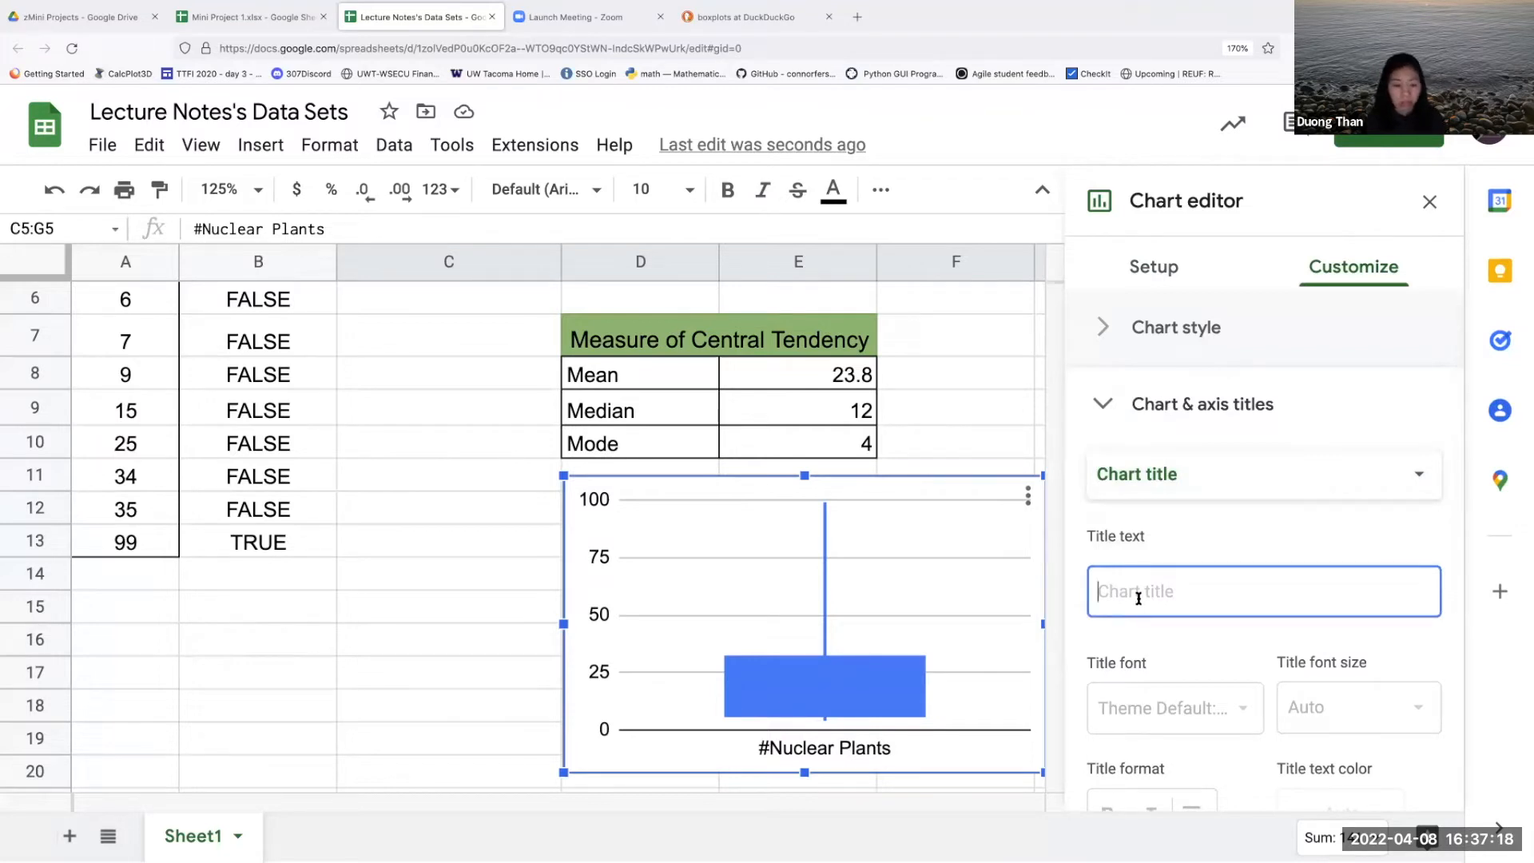
type("#")
key("BackSpace")
type("Number of Nuclear P")
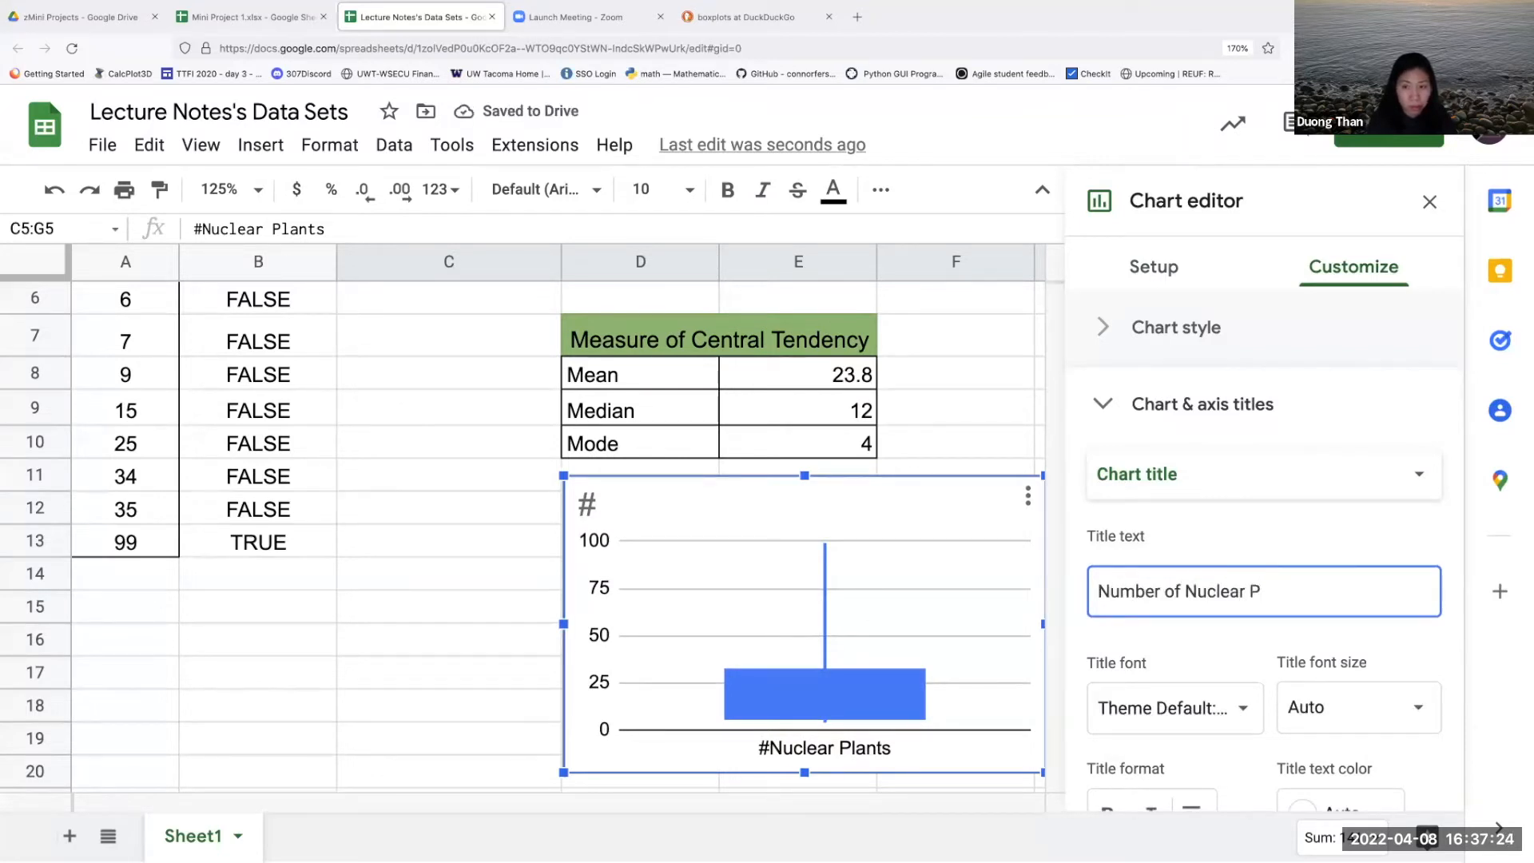
type("lants in ")
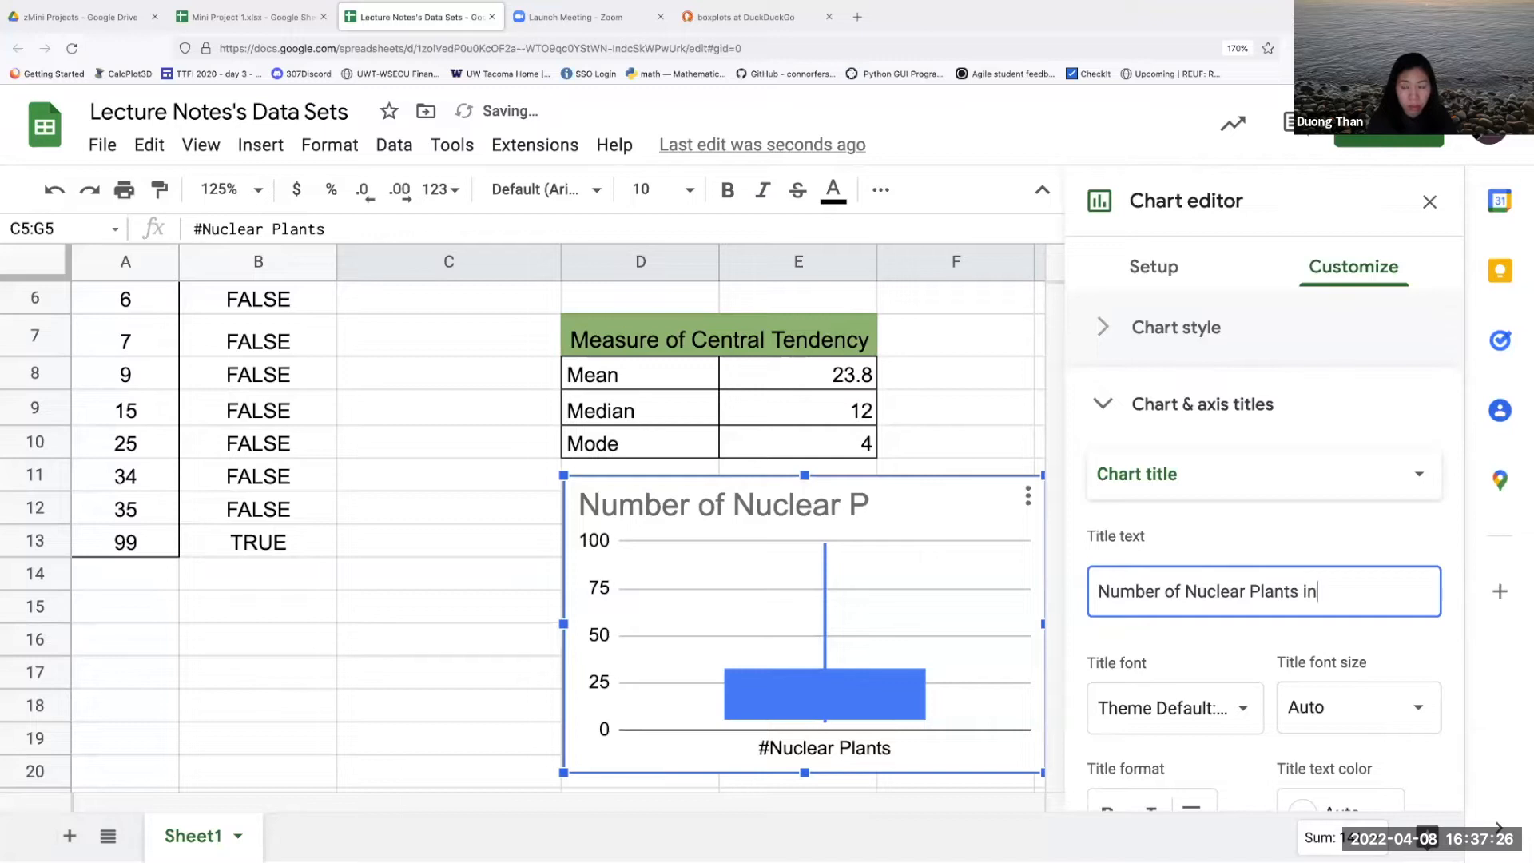
type("the Top")
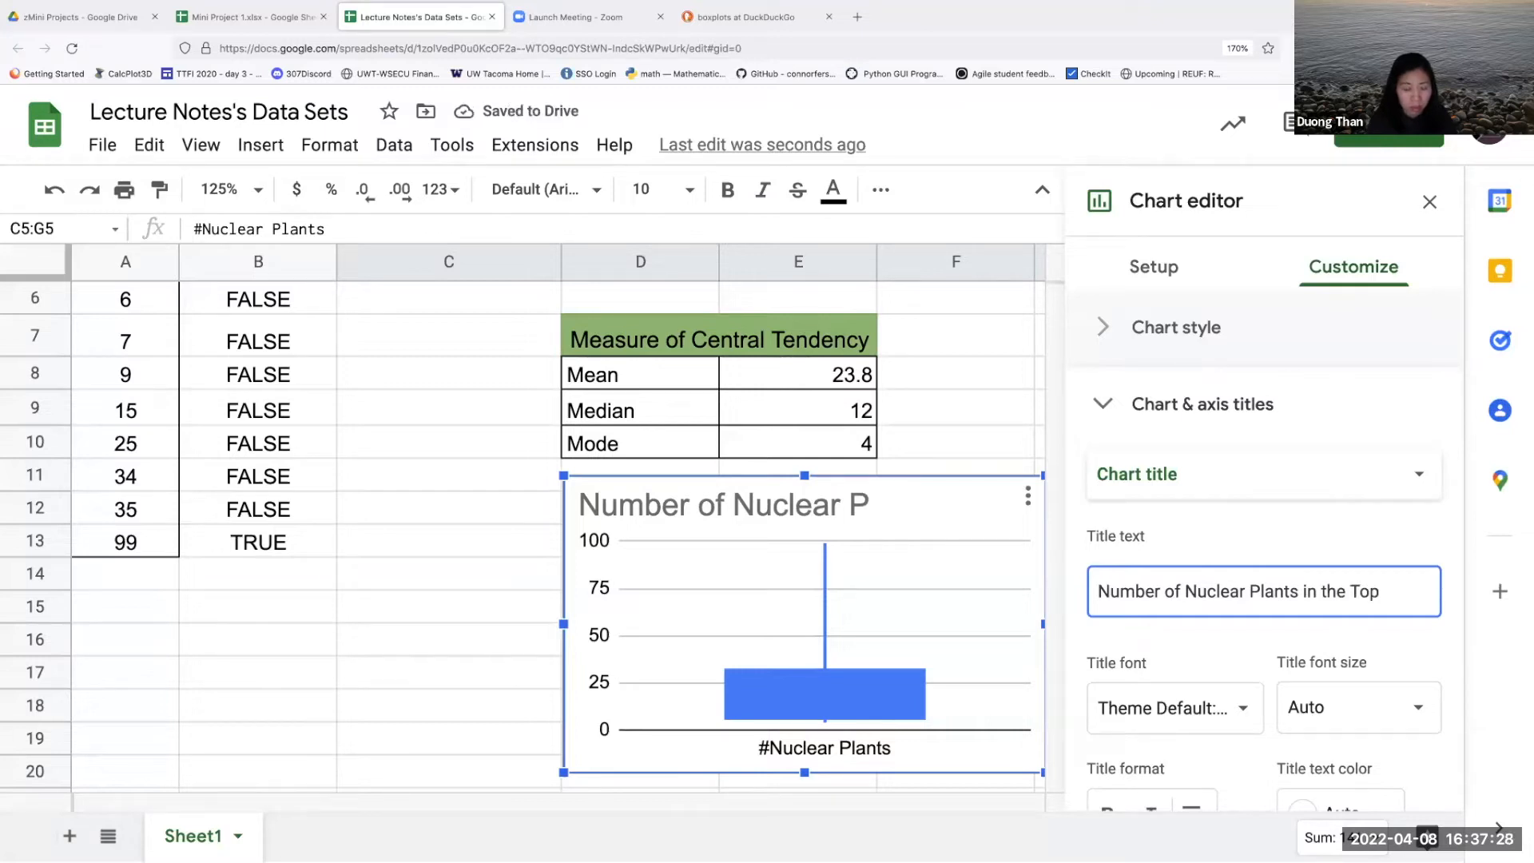
type(" 10 Con")
type("tries")
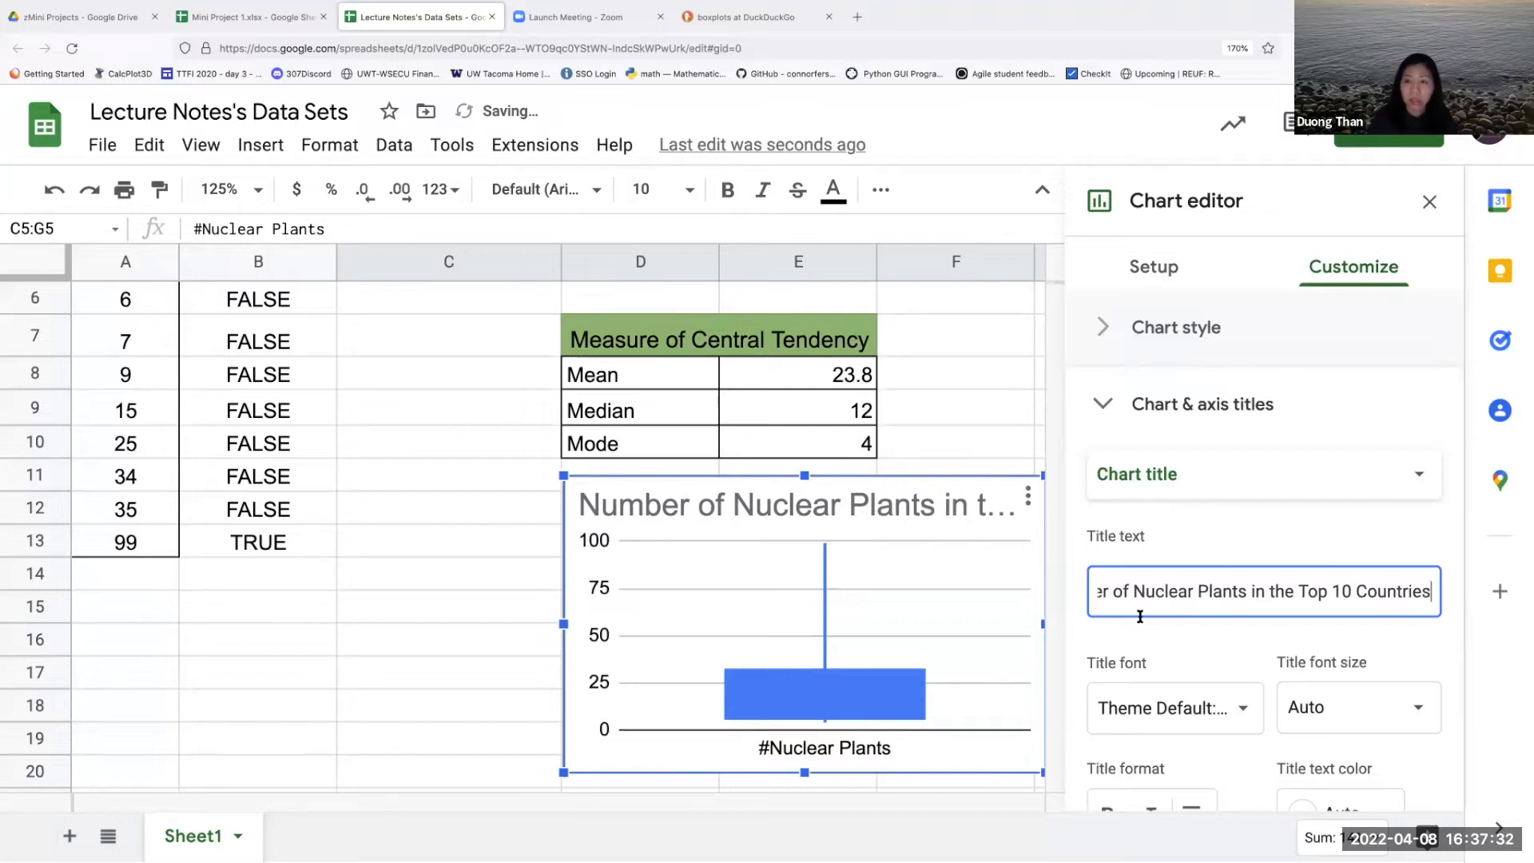
left_click(1215, 547)
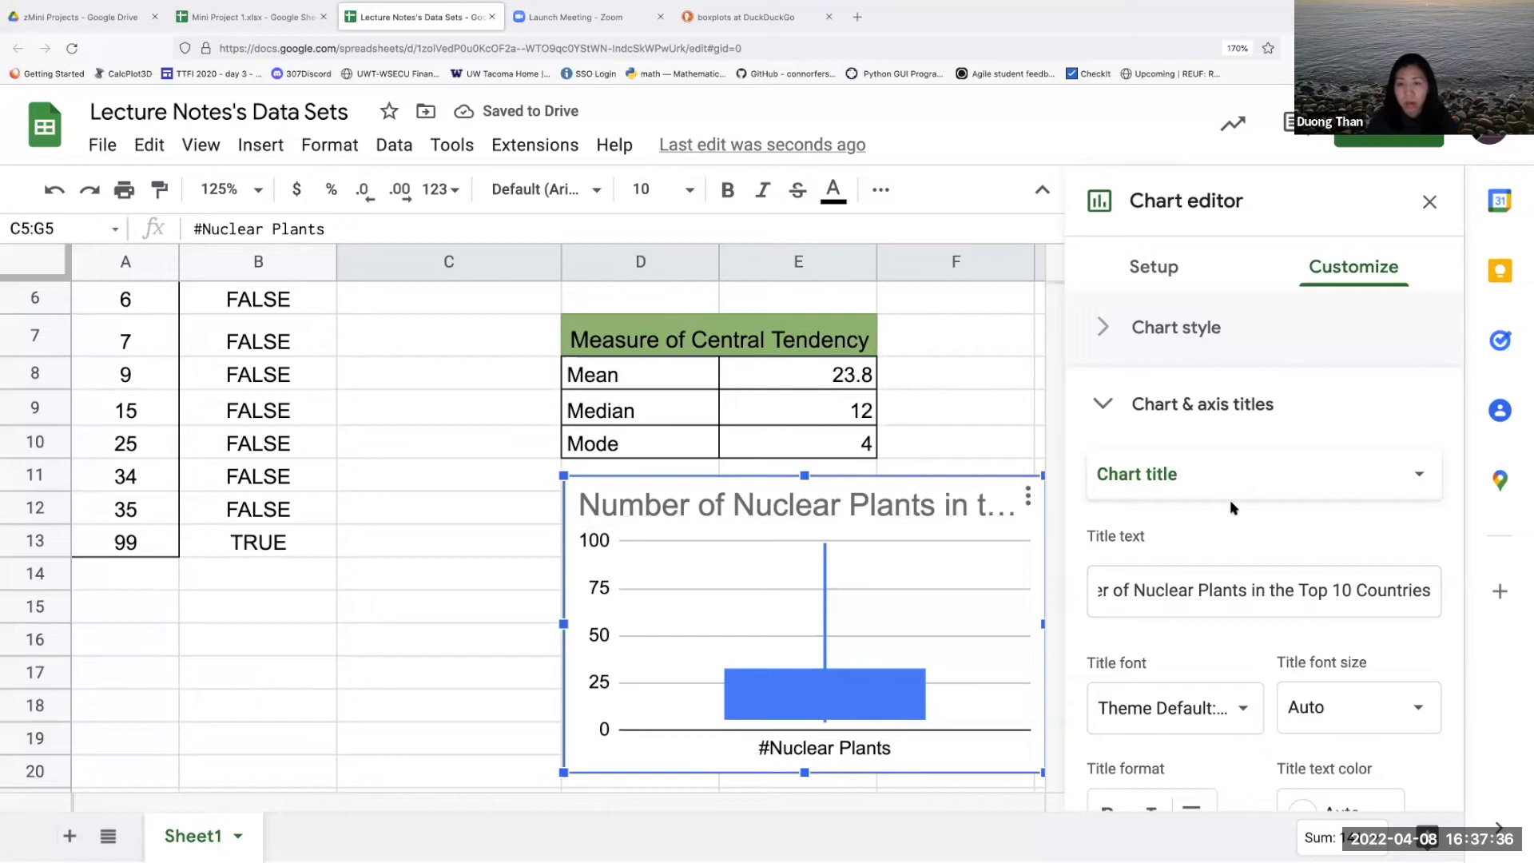
Step: Look through the chart's vertical and horizontal axis title options and close the chart editor
left_click(1181, 473)
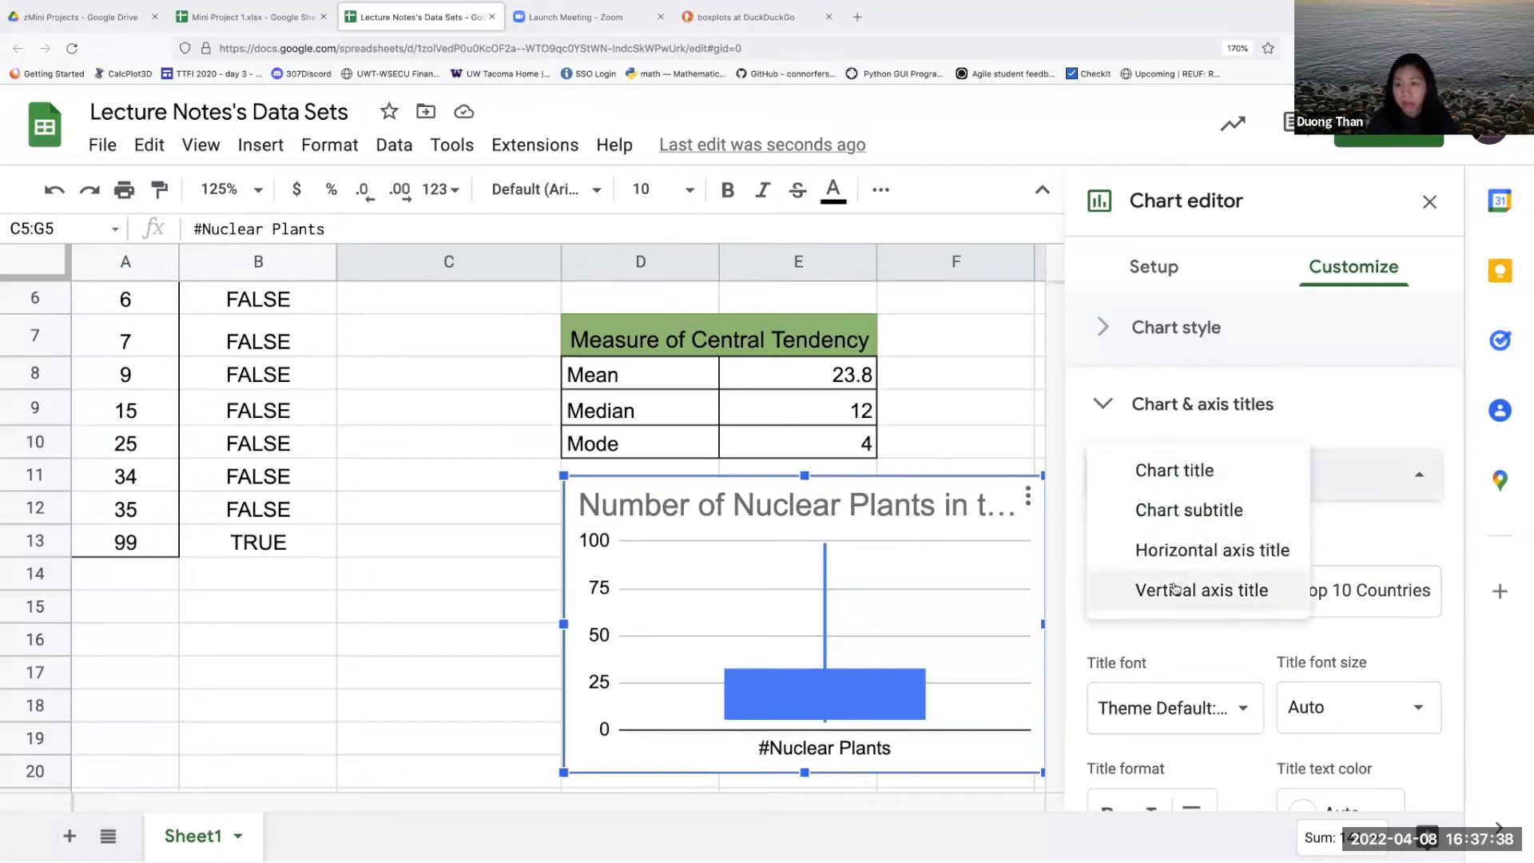
left_click(1179, 587)
left_click(1175, 475)
left_click(1172, 453)
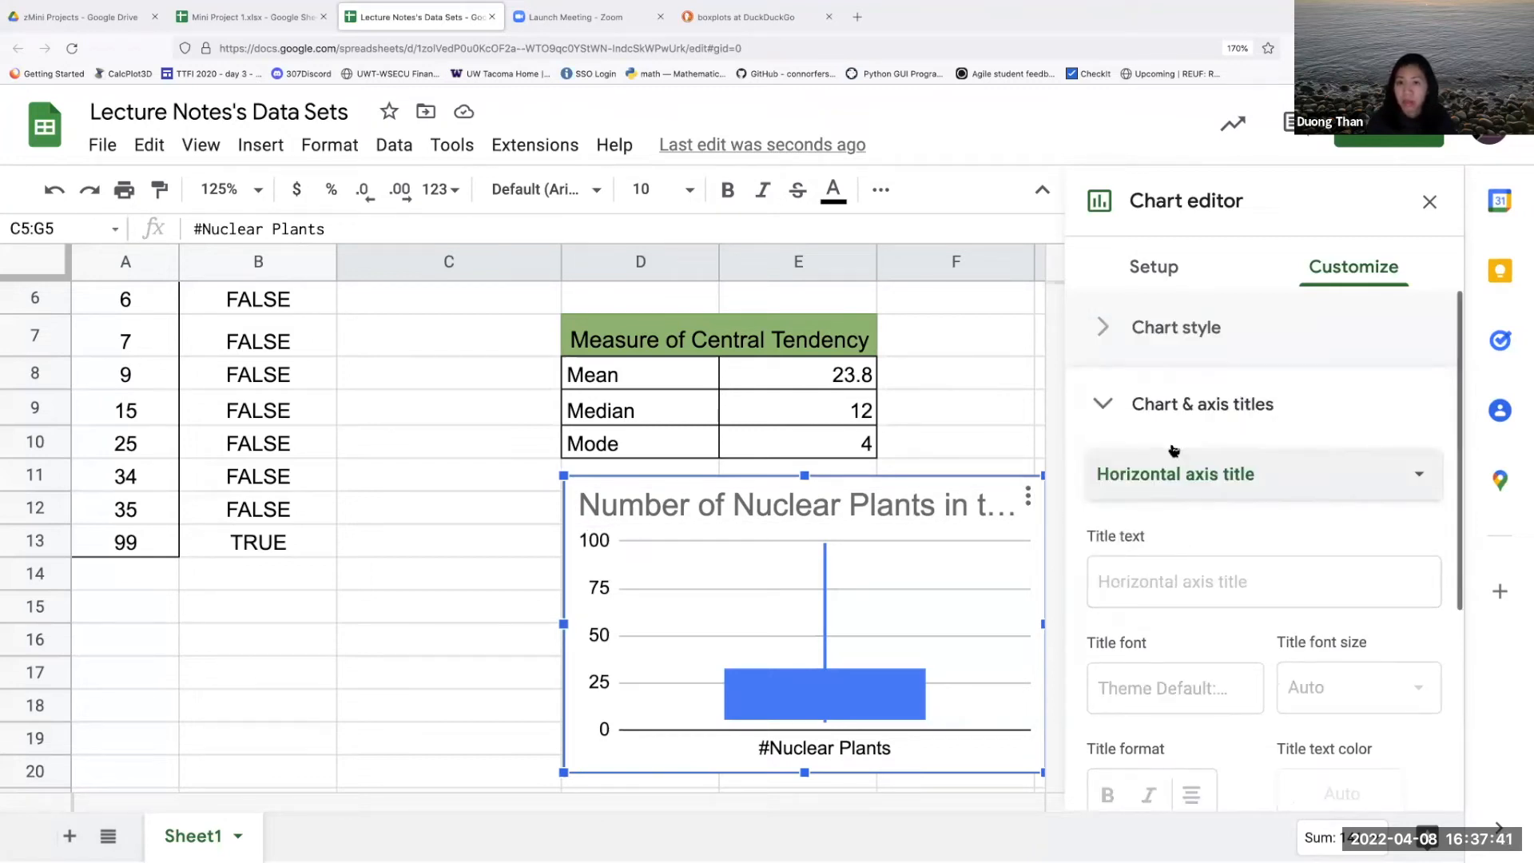
left_click(1429, 202)
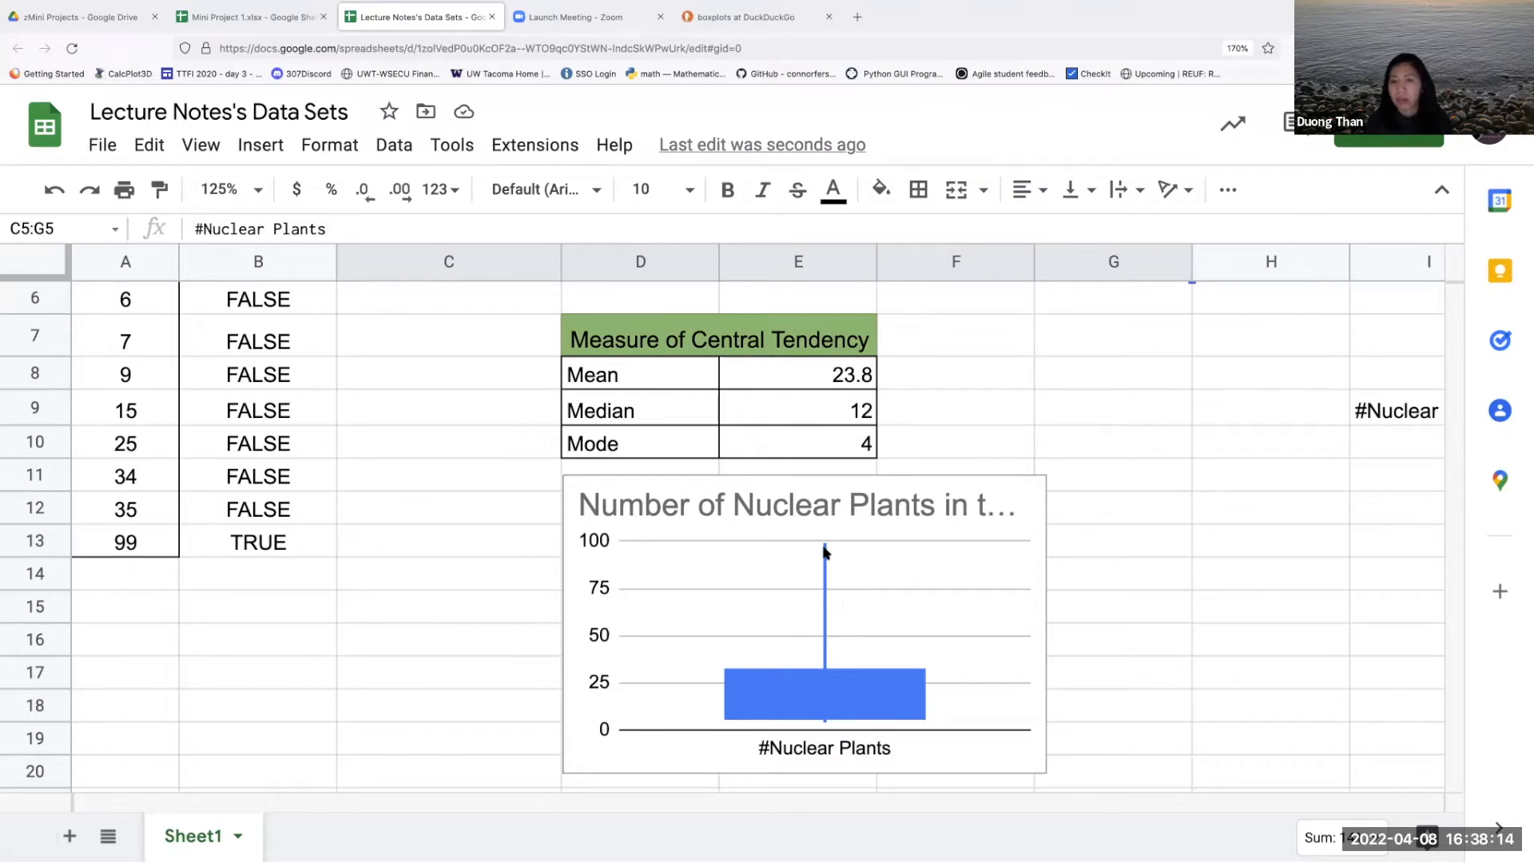
Step: Inspect the last data value in A13, glance at the Outliers table, and examine the Detect outliers formula in B4
left_click(257, 576)
left_click(146, 547)
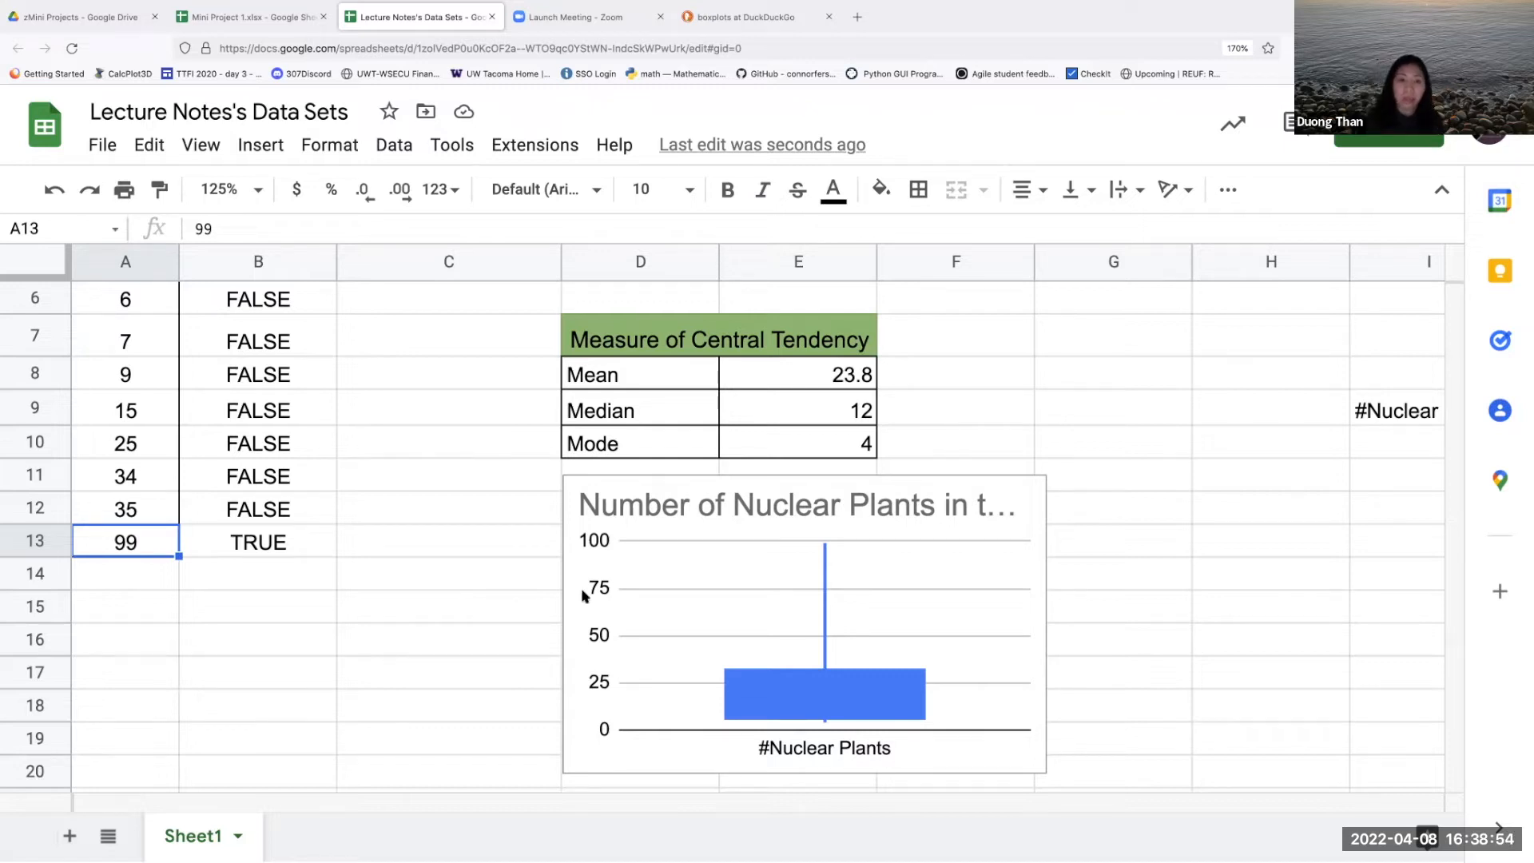
scroll(1041, 519, "up", 3)
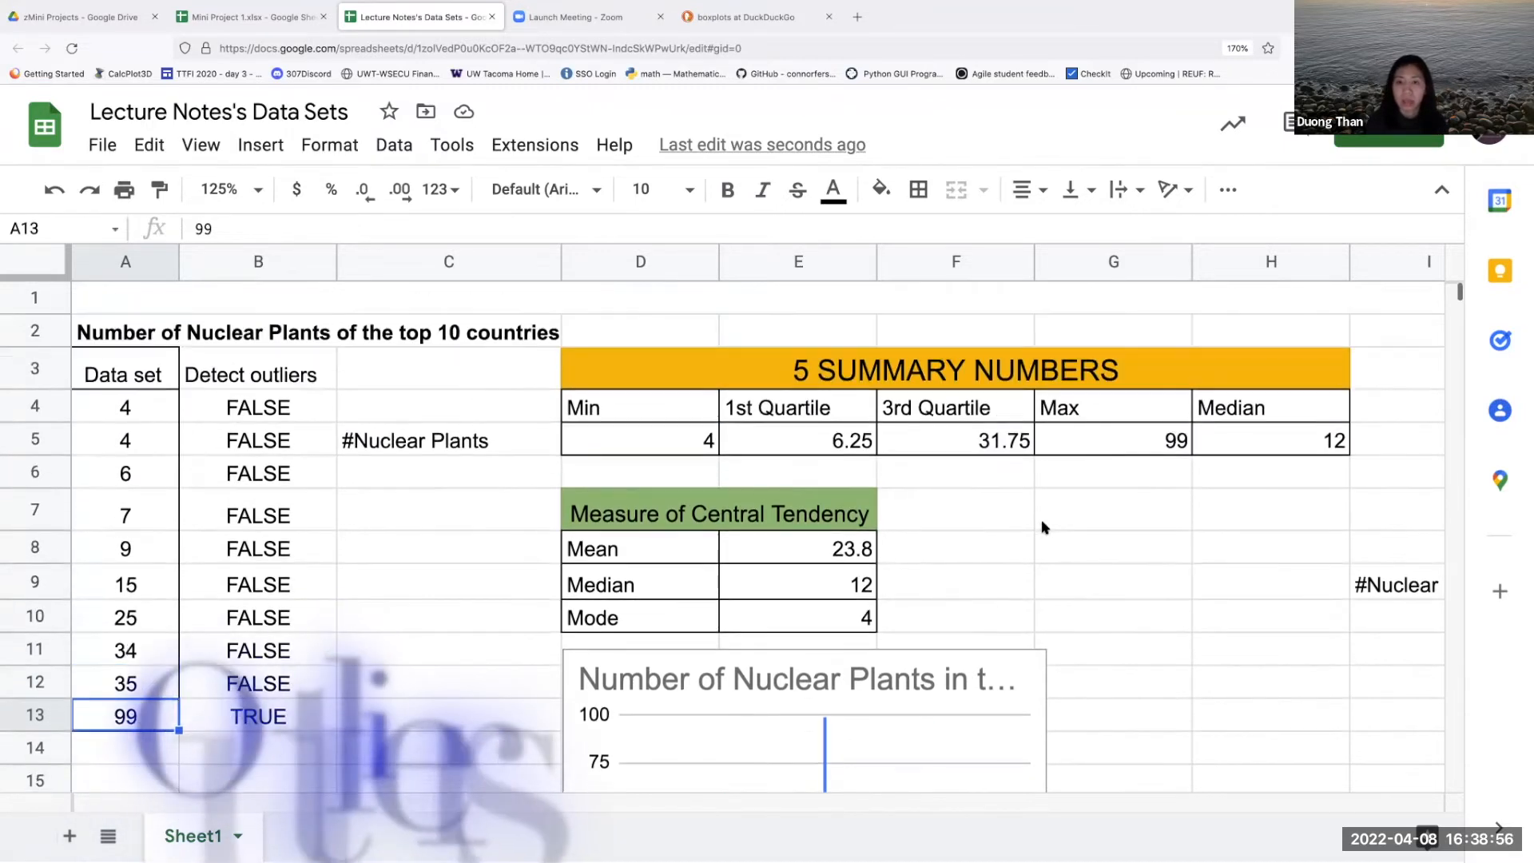
scroll(1042, 528, "right", 5)
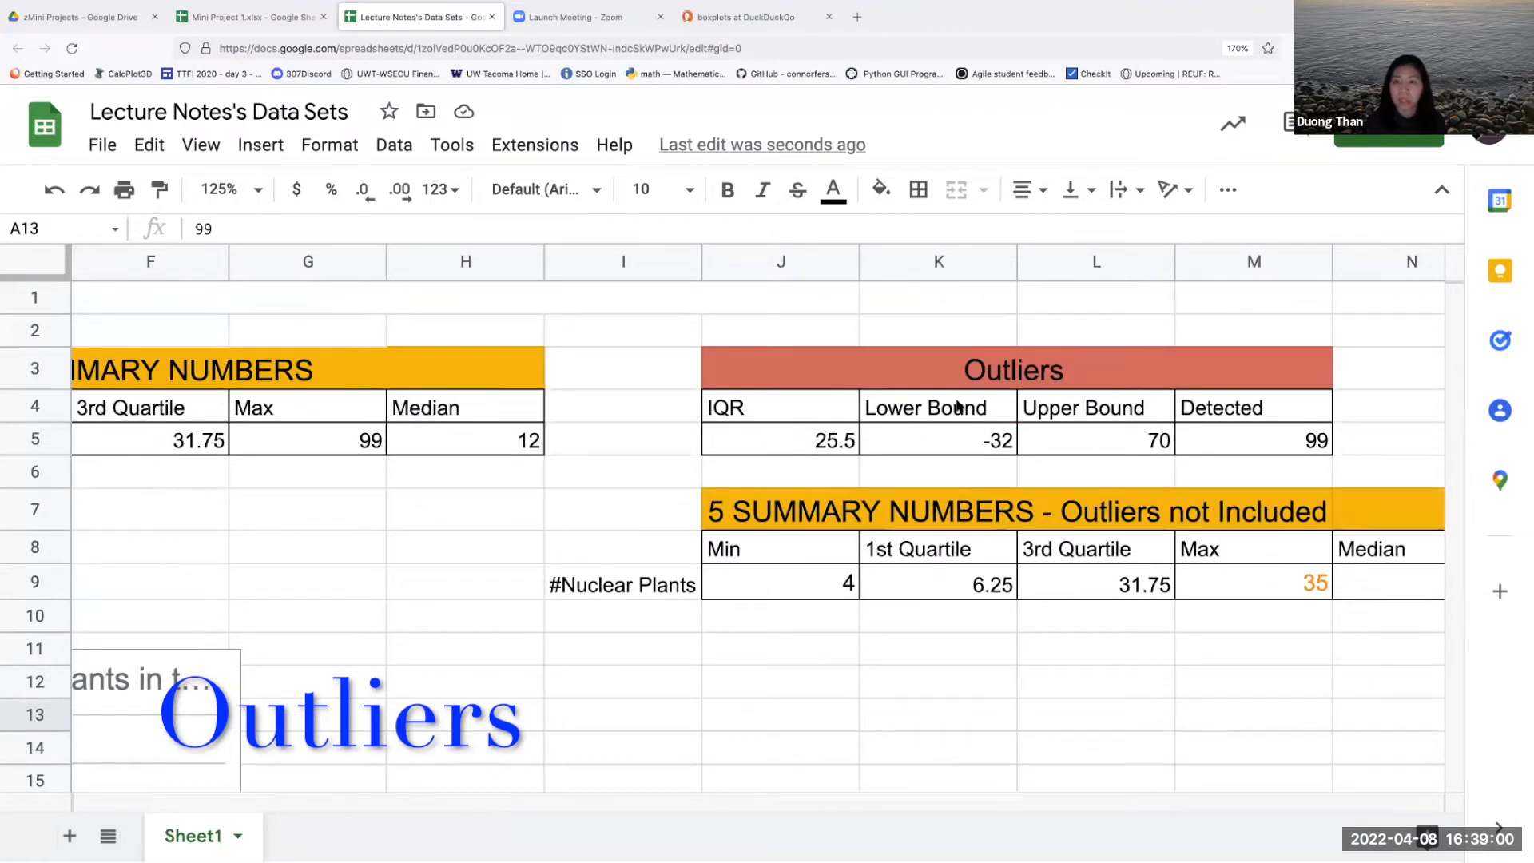
scroll(798, 417, "left", 5)
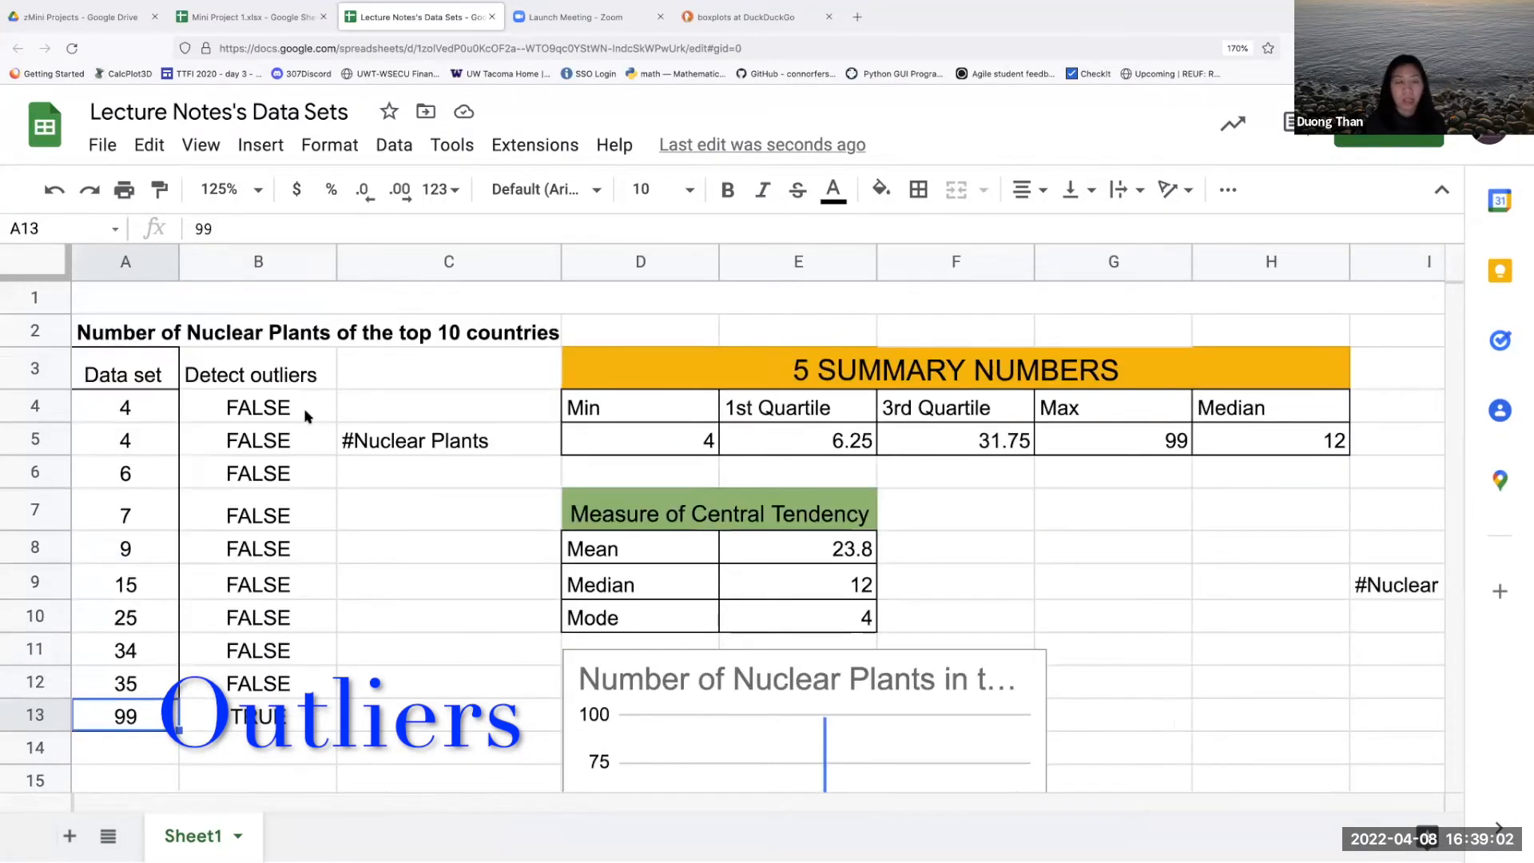
left_click(281, 387)
left_click(296, 415)
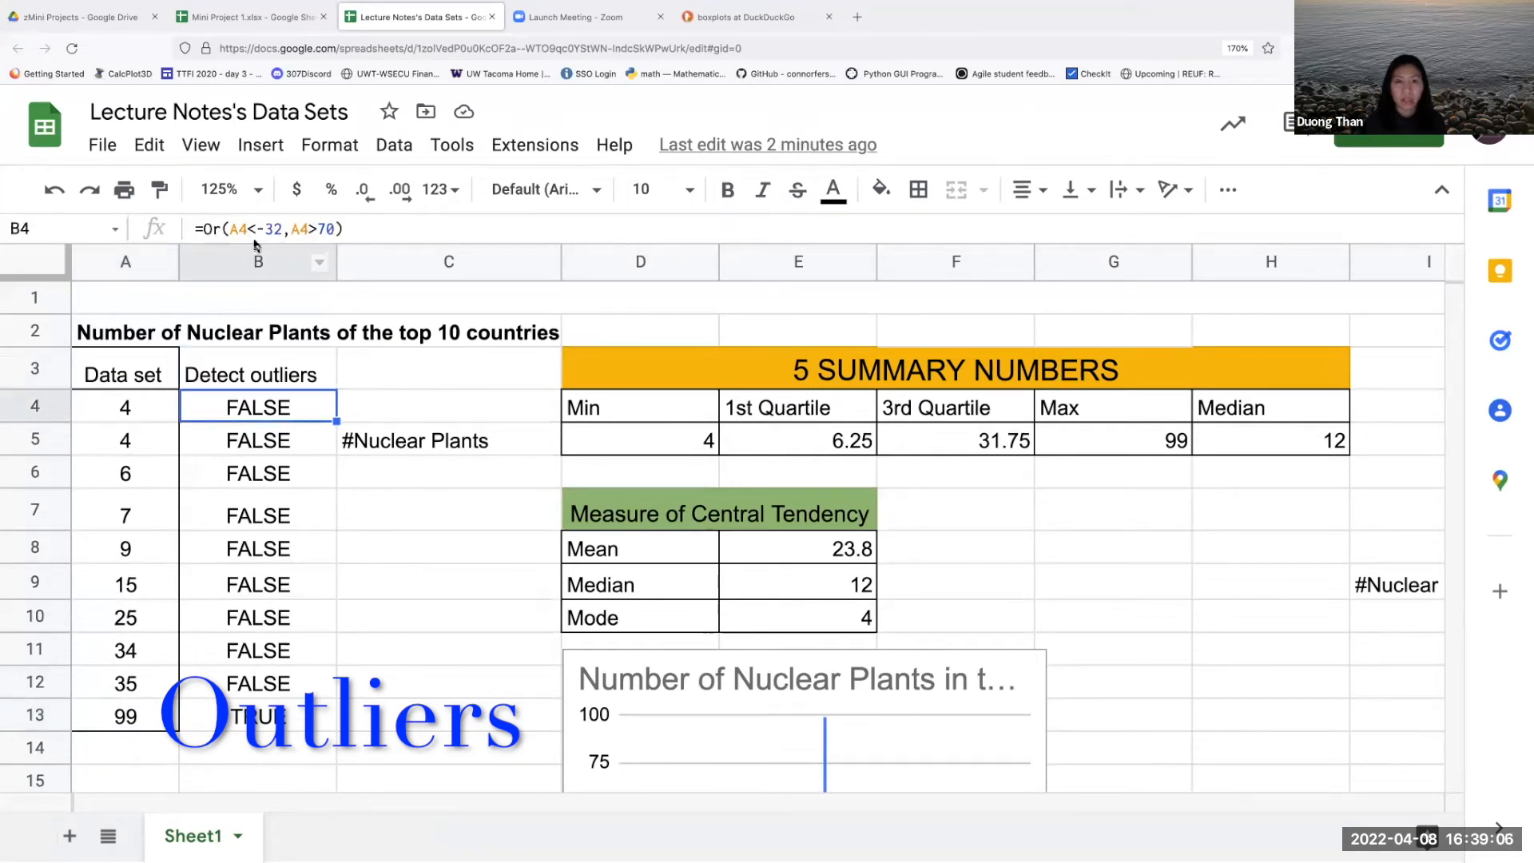
Step: Examine the Outliers table's IQR, Lower Bound and Upper Bound headings and their formulas in J5, K5 and L5
scroll(879, 469, "right", 3)
scroll(917, 469, "right", 2)
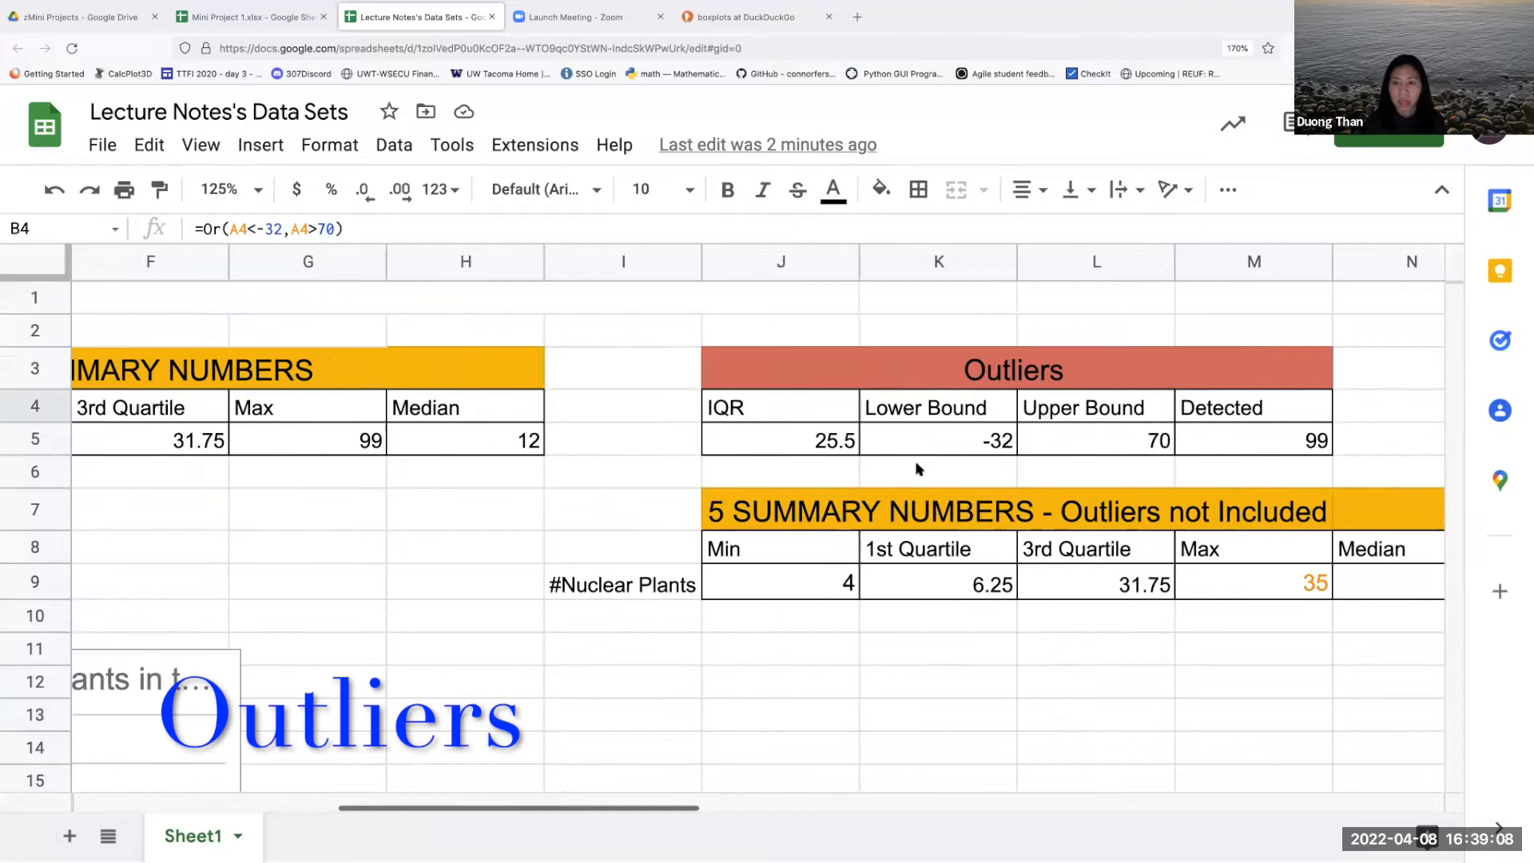
left_click(780, 411)
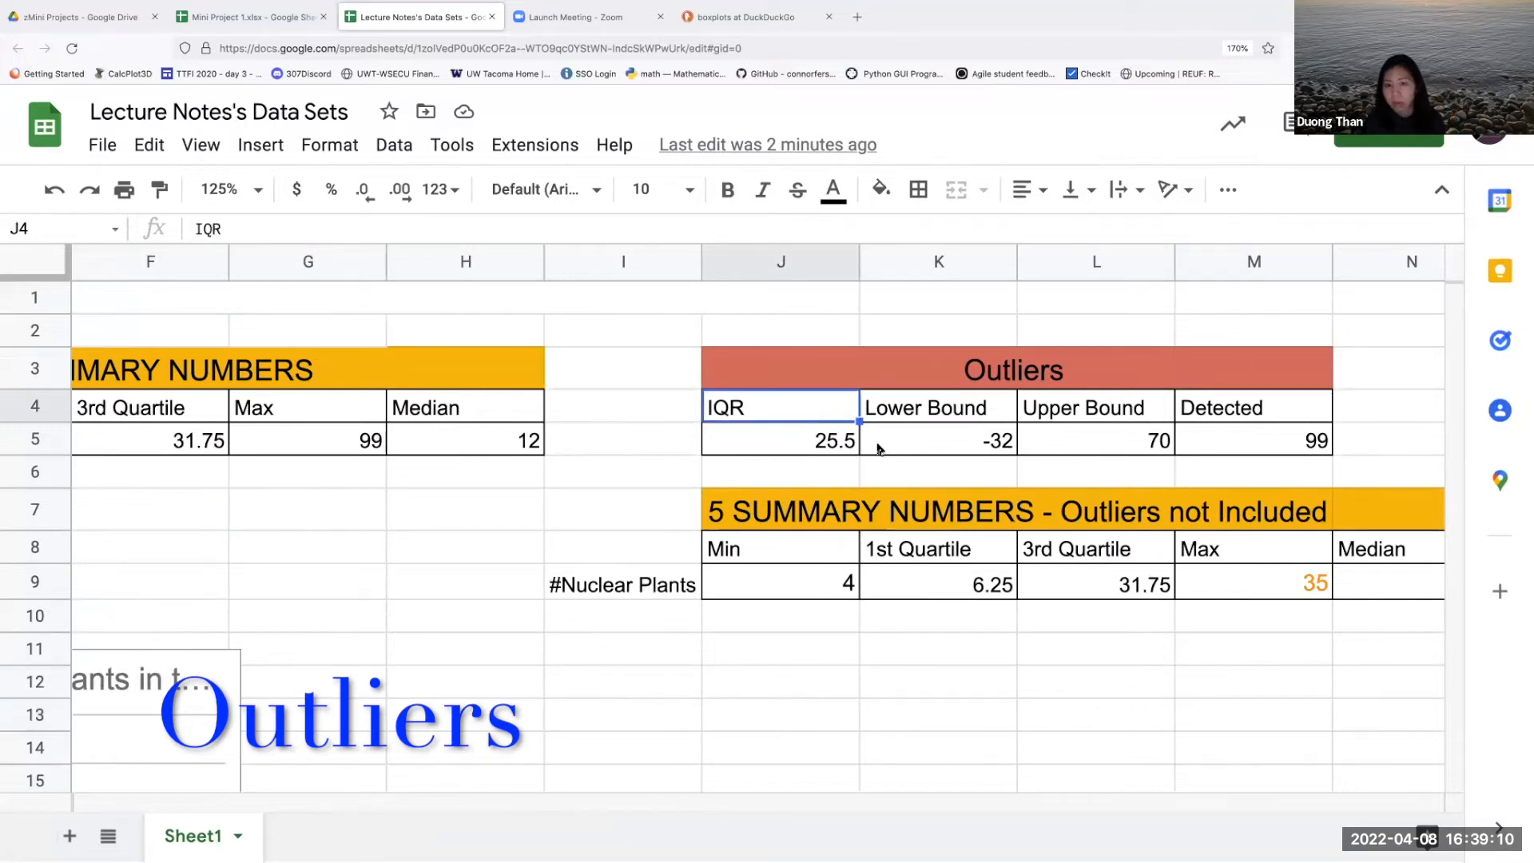
left_click(911, 409)
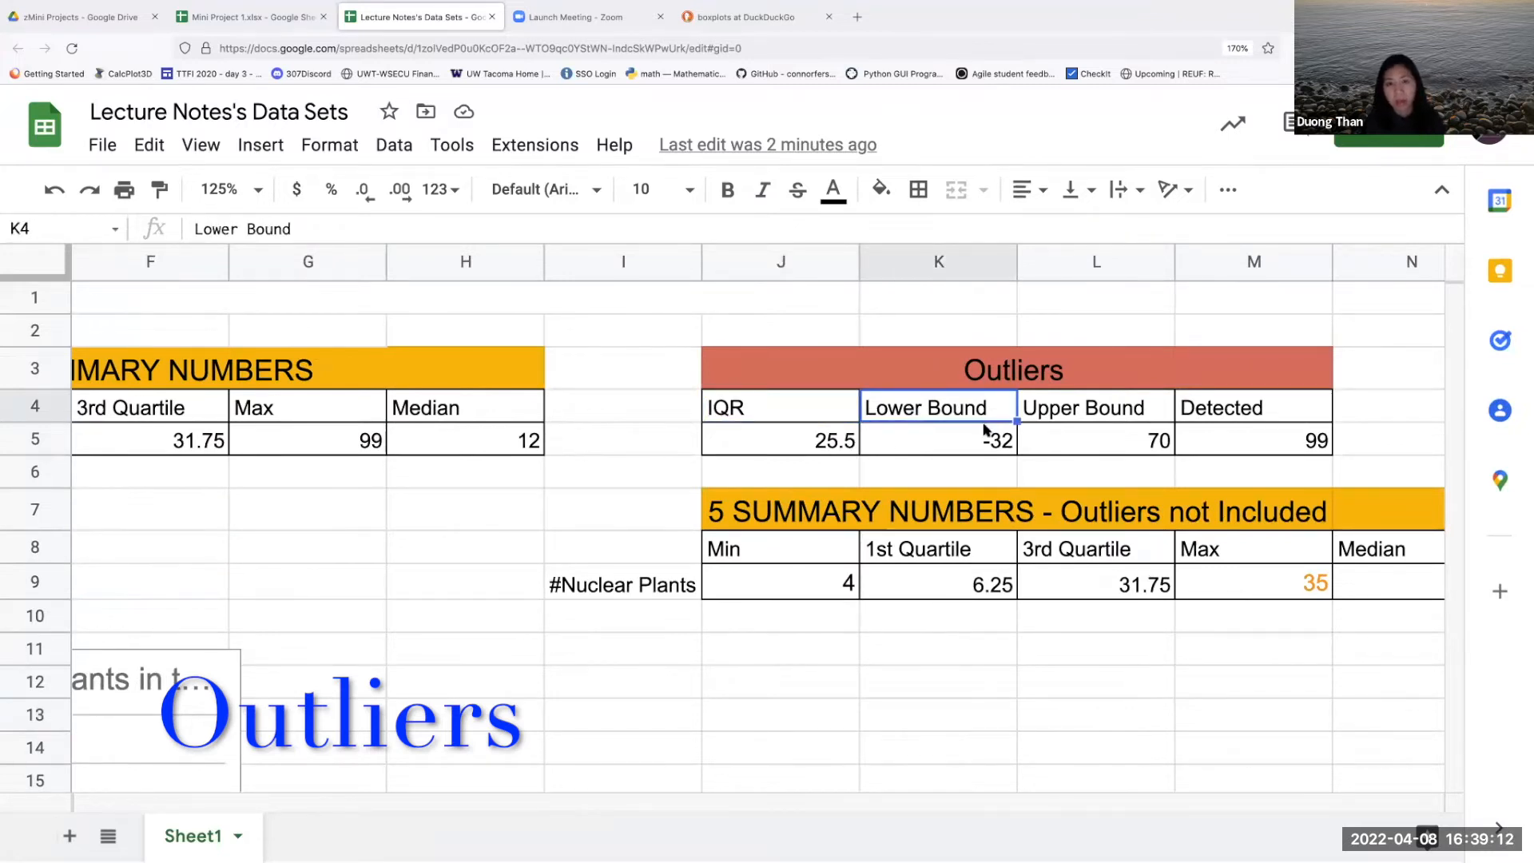
left_click(1057, 410)
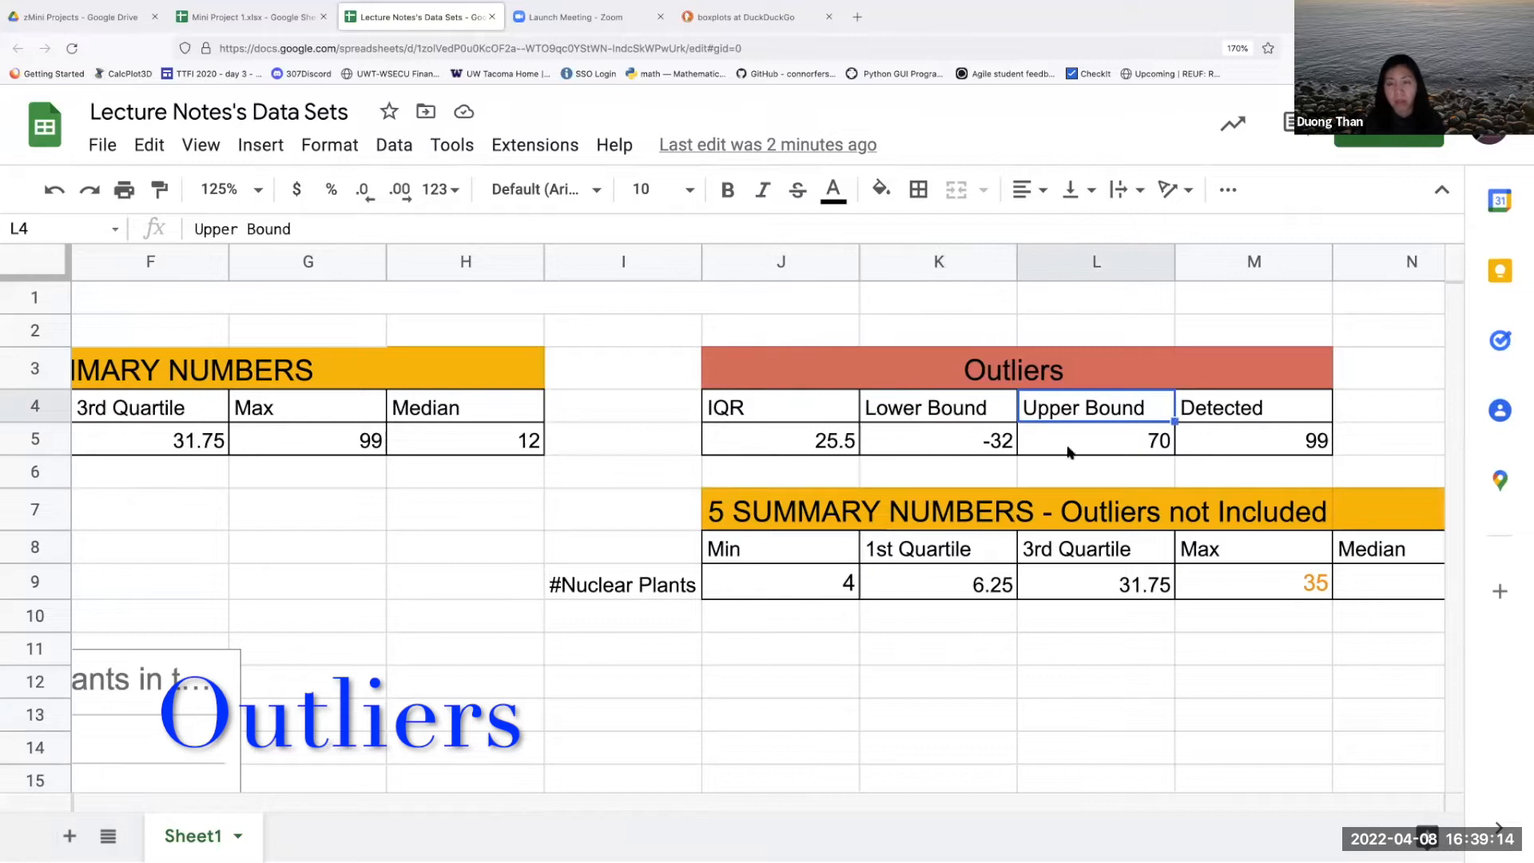
left_click(909, 445)
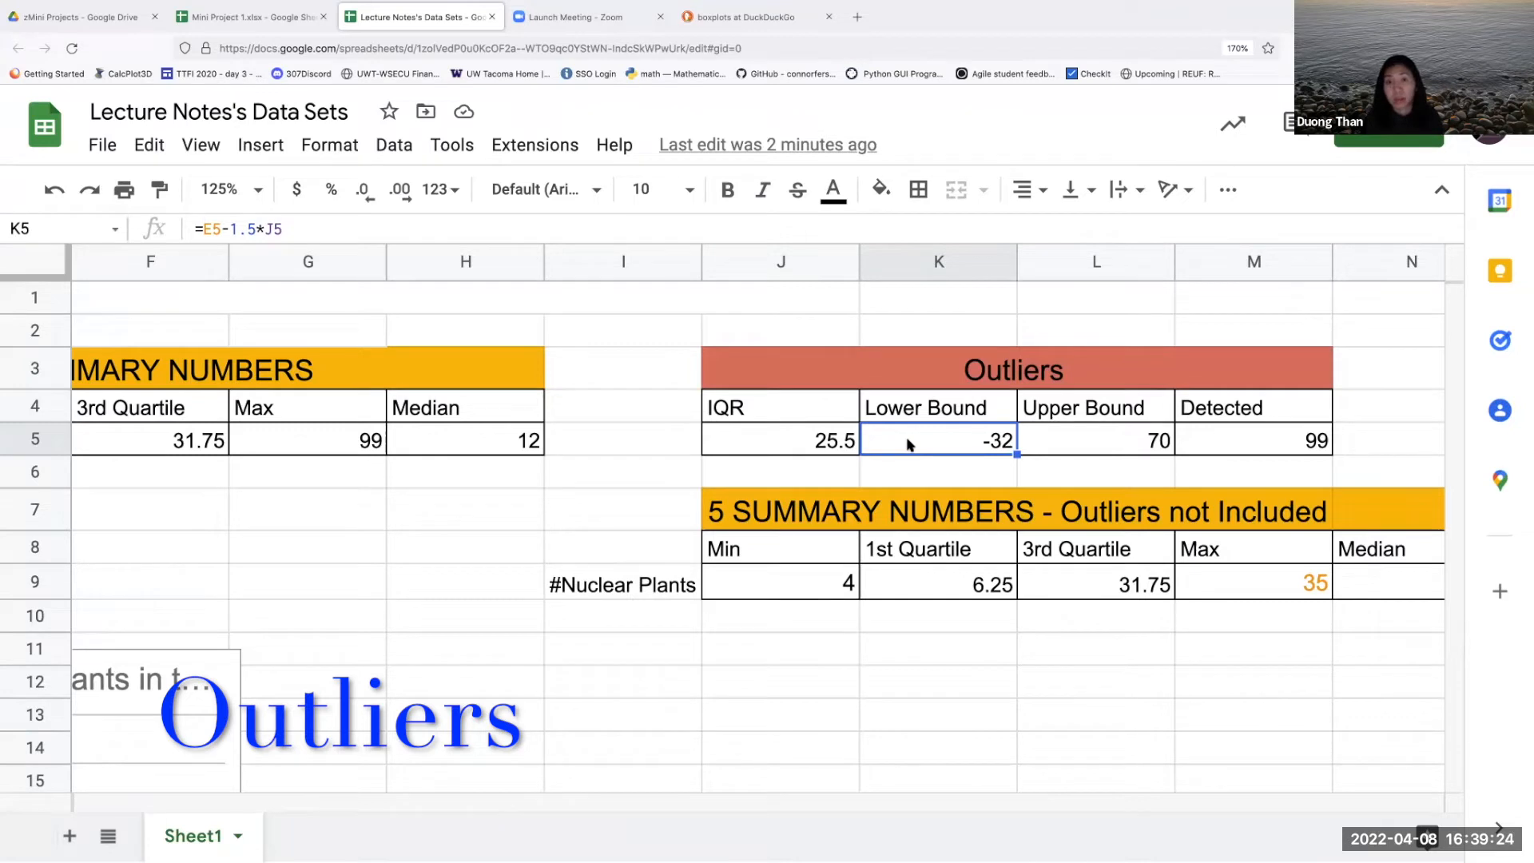
left_click(1056, 439)
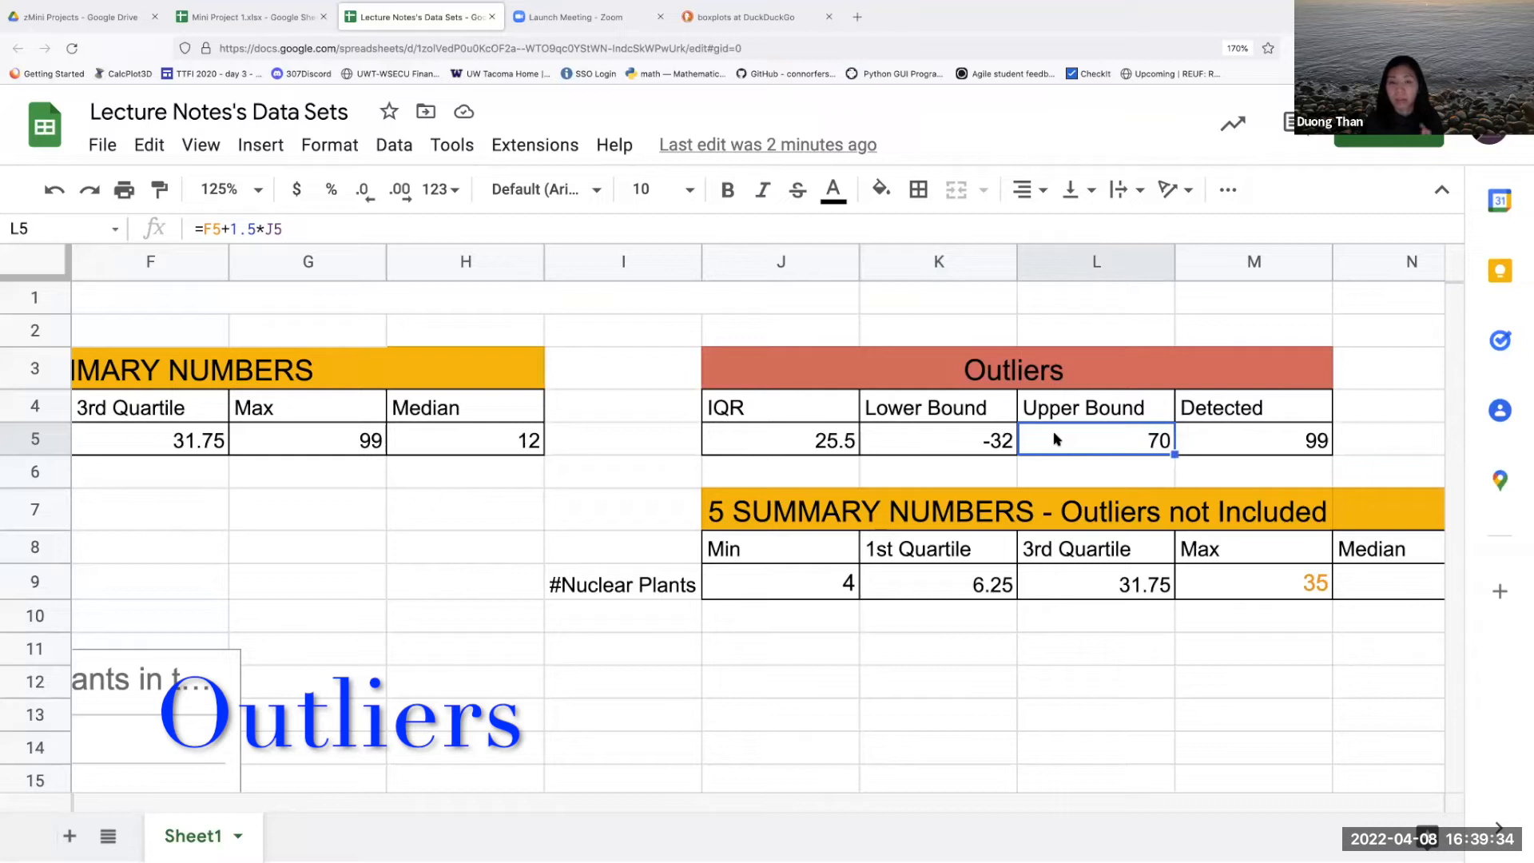
left_click(741, 447)
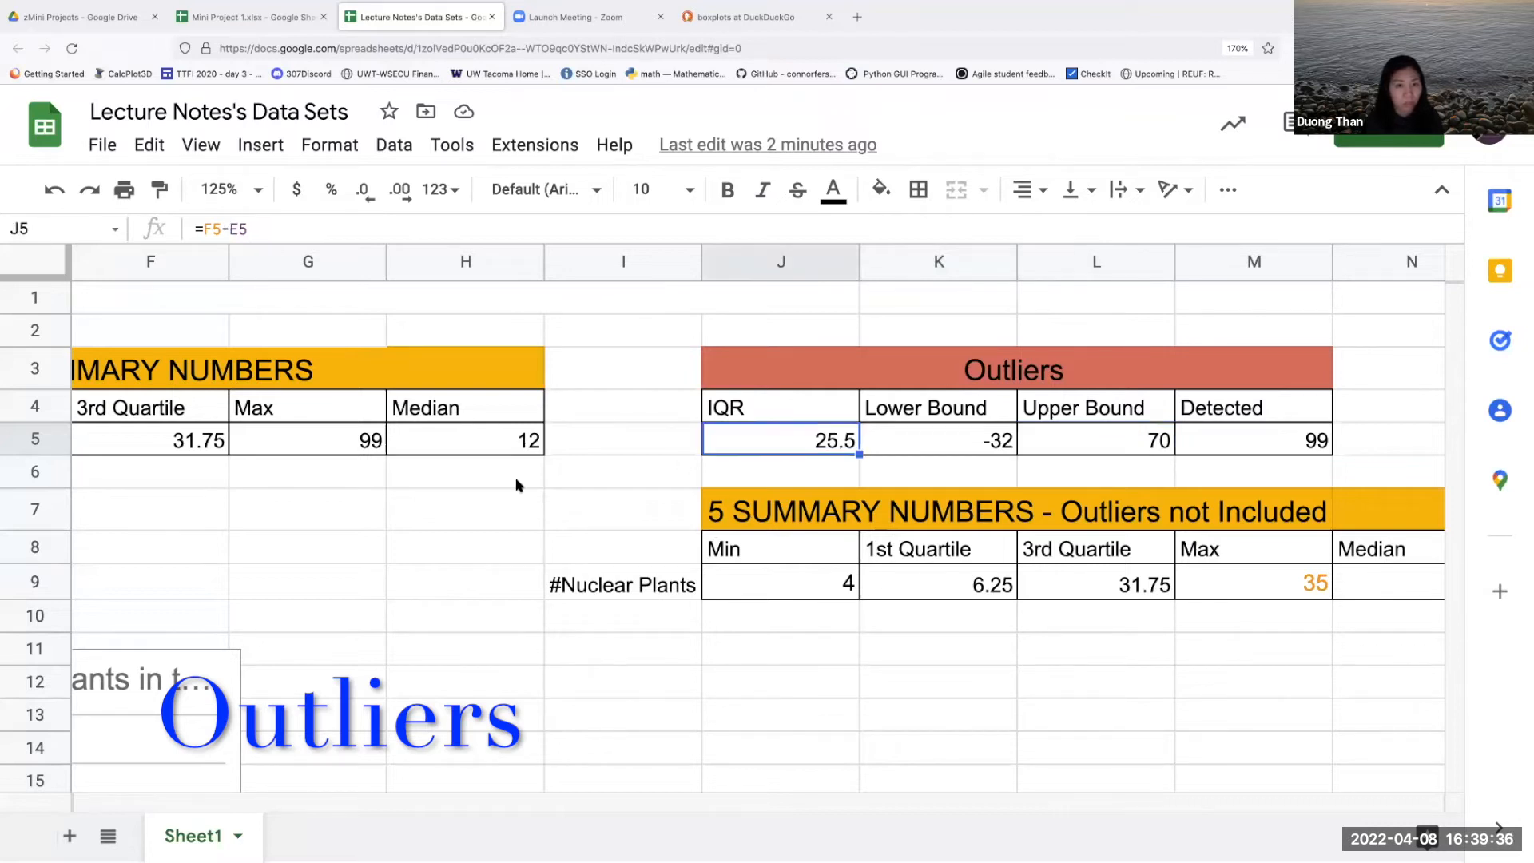
Step: Compare the last data value in A13 with the Detected outlier cell M5
scroll(515, 484, "left", 5)
left_click(112, 723)
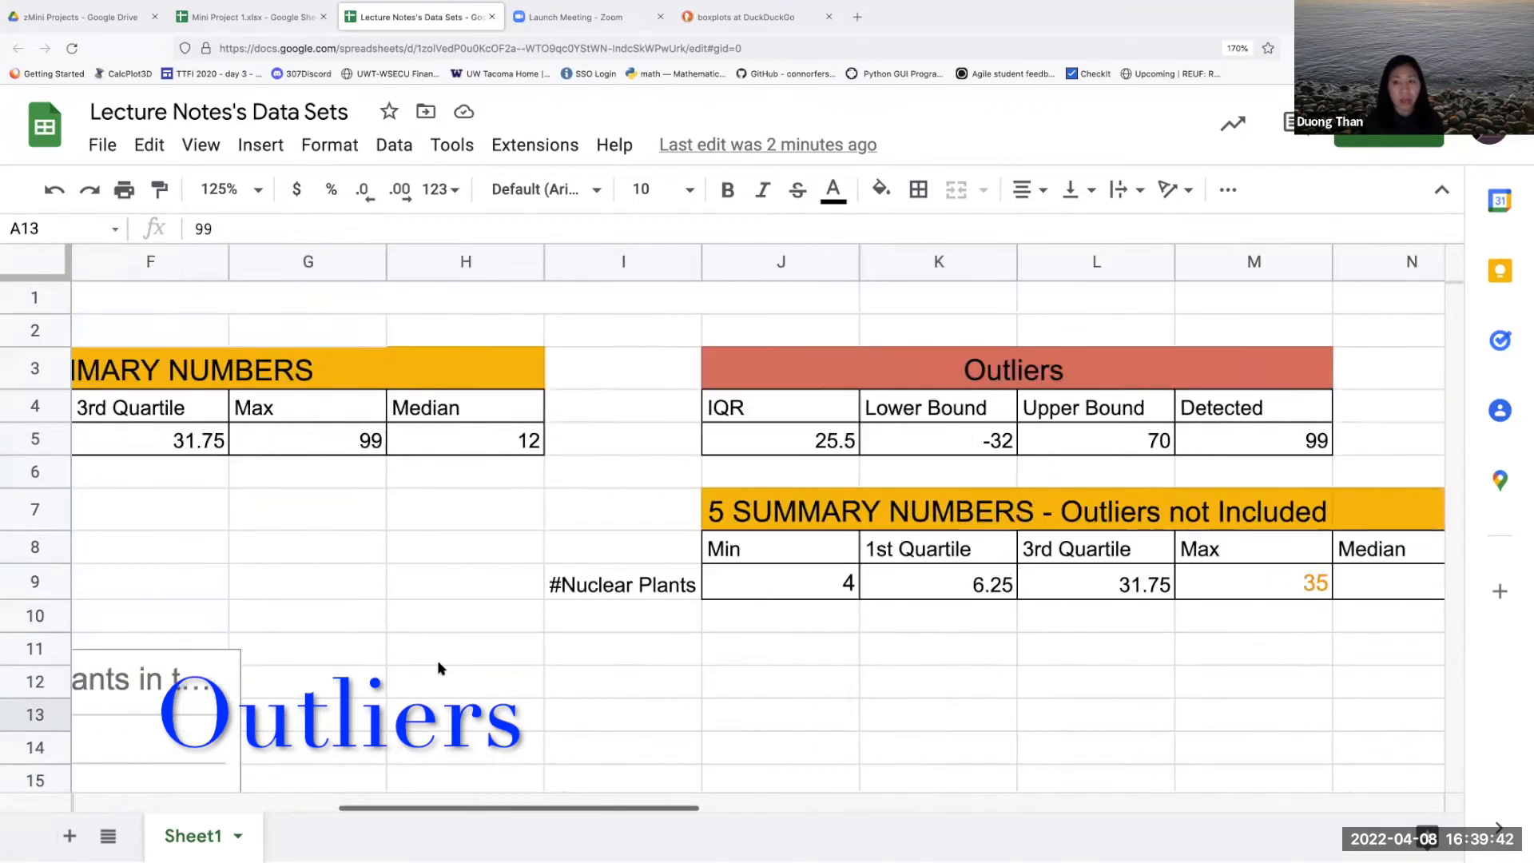
scroll(439, 671, "right", 6)
left_click(1099, 442)
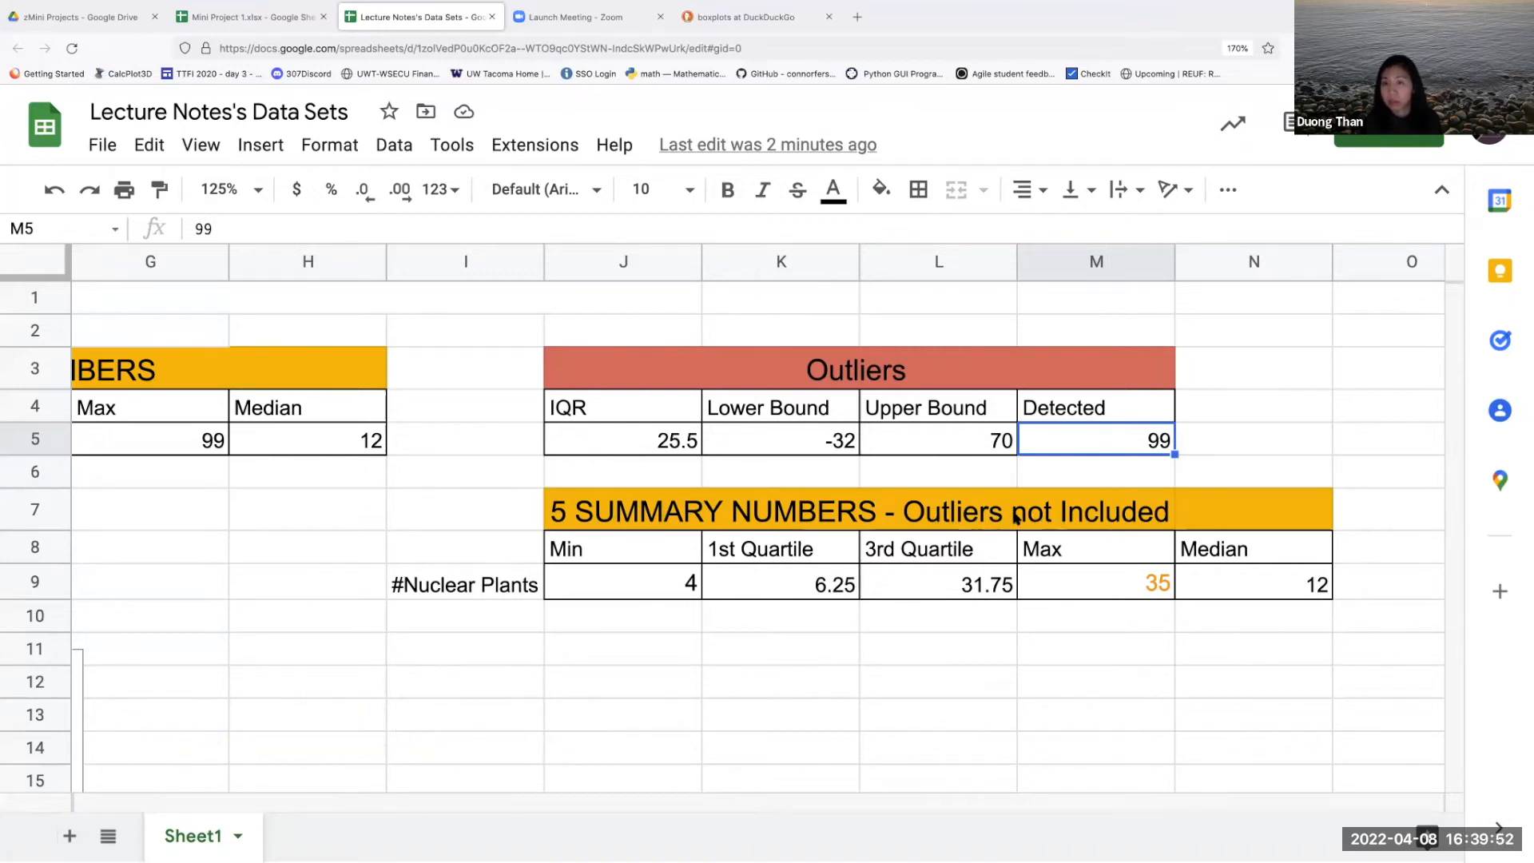
Step: Examine the Min, quartile and Max formulas in J9:M9 of the Outliers not Included table, including the A4:A13 filter range
left_click(667, 590)
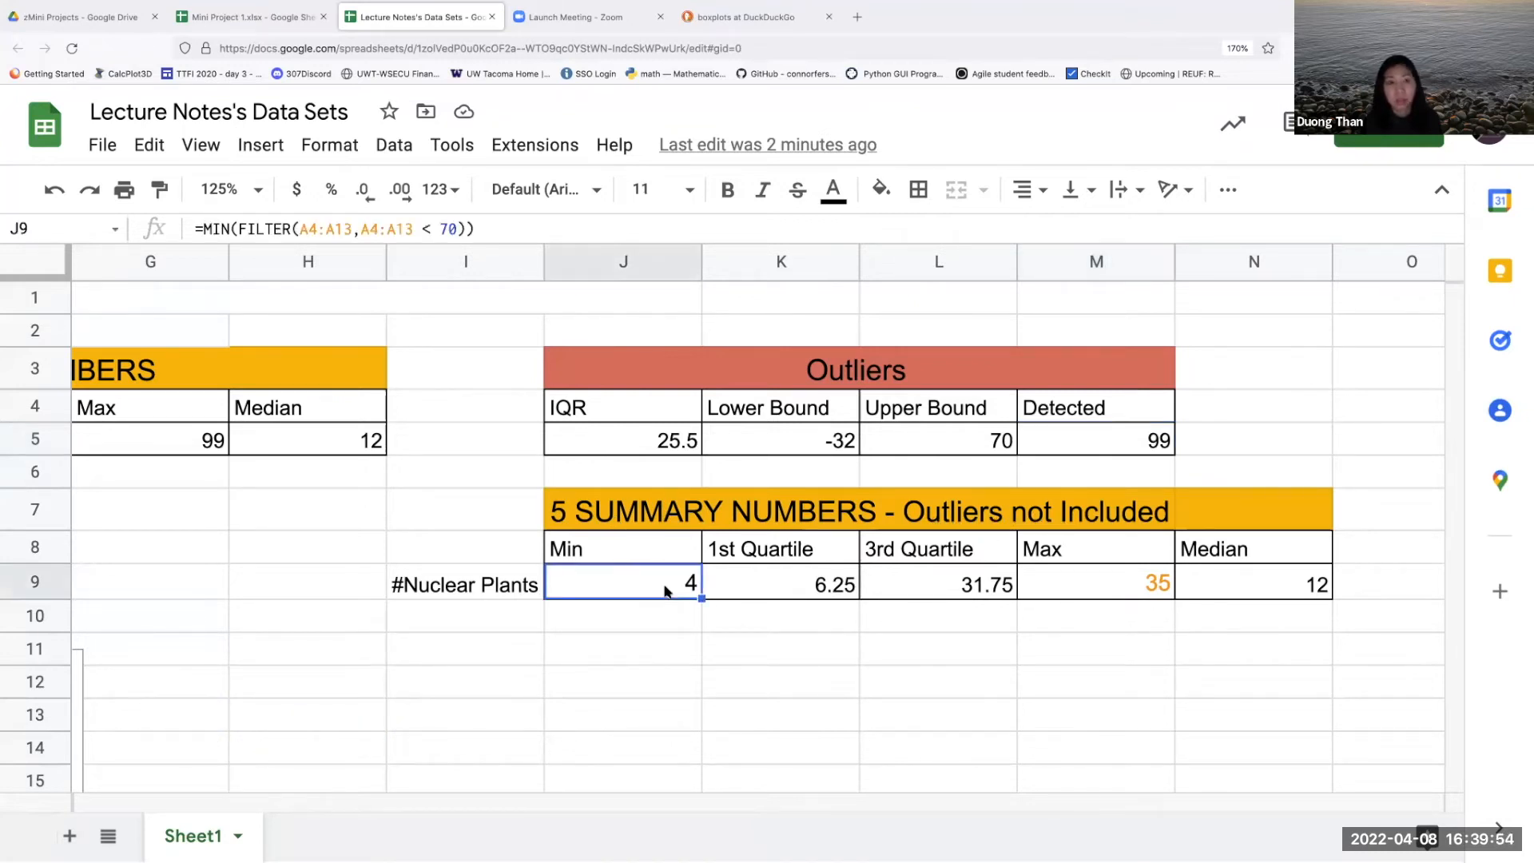
left_click(751, 592)
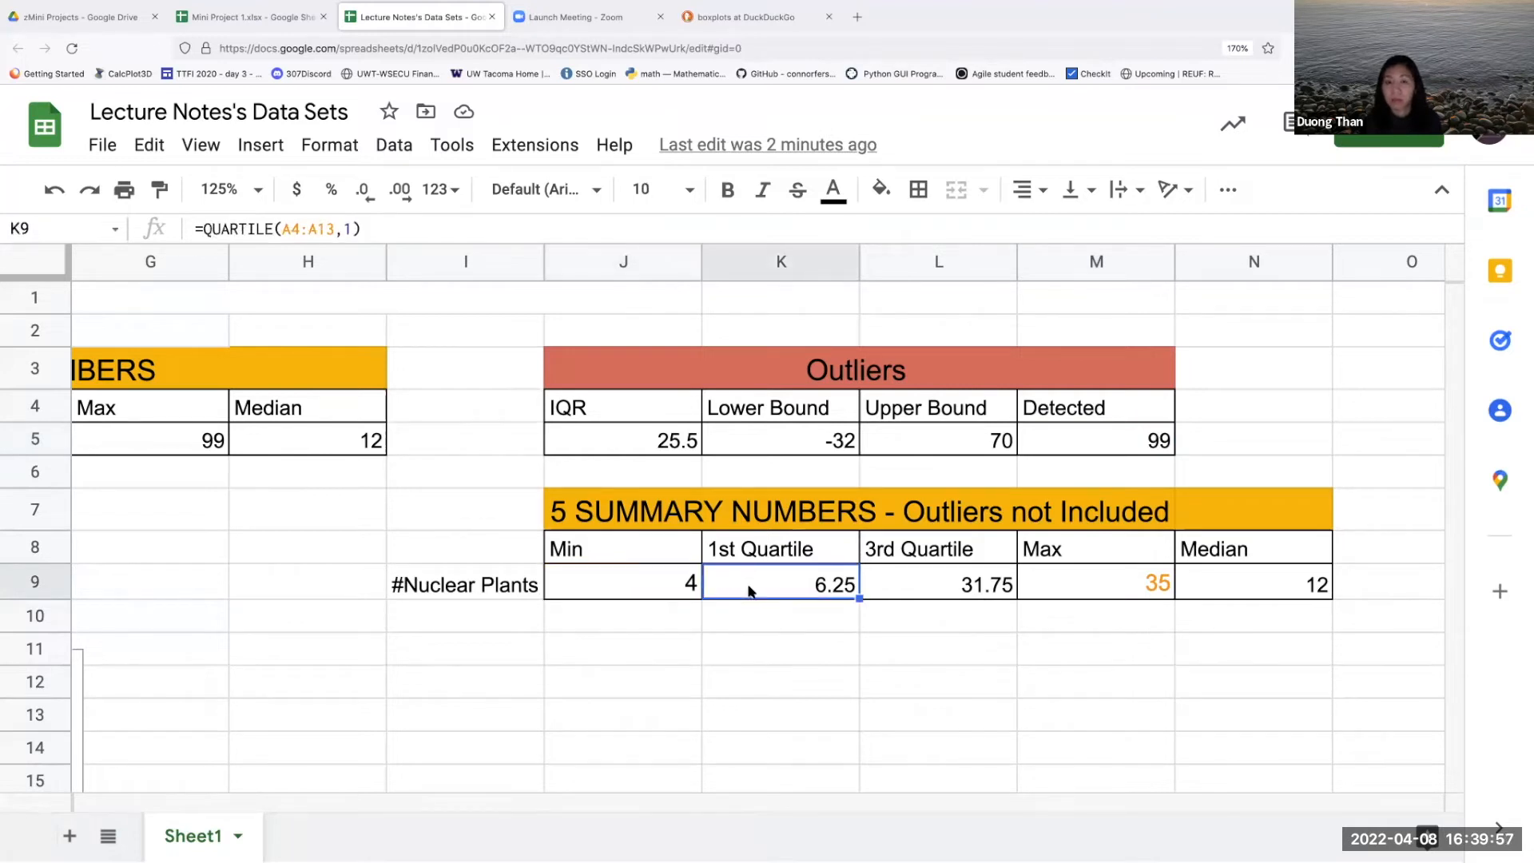
left_click(937, 595)
left_click(1074, 589)
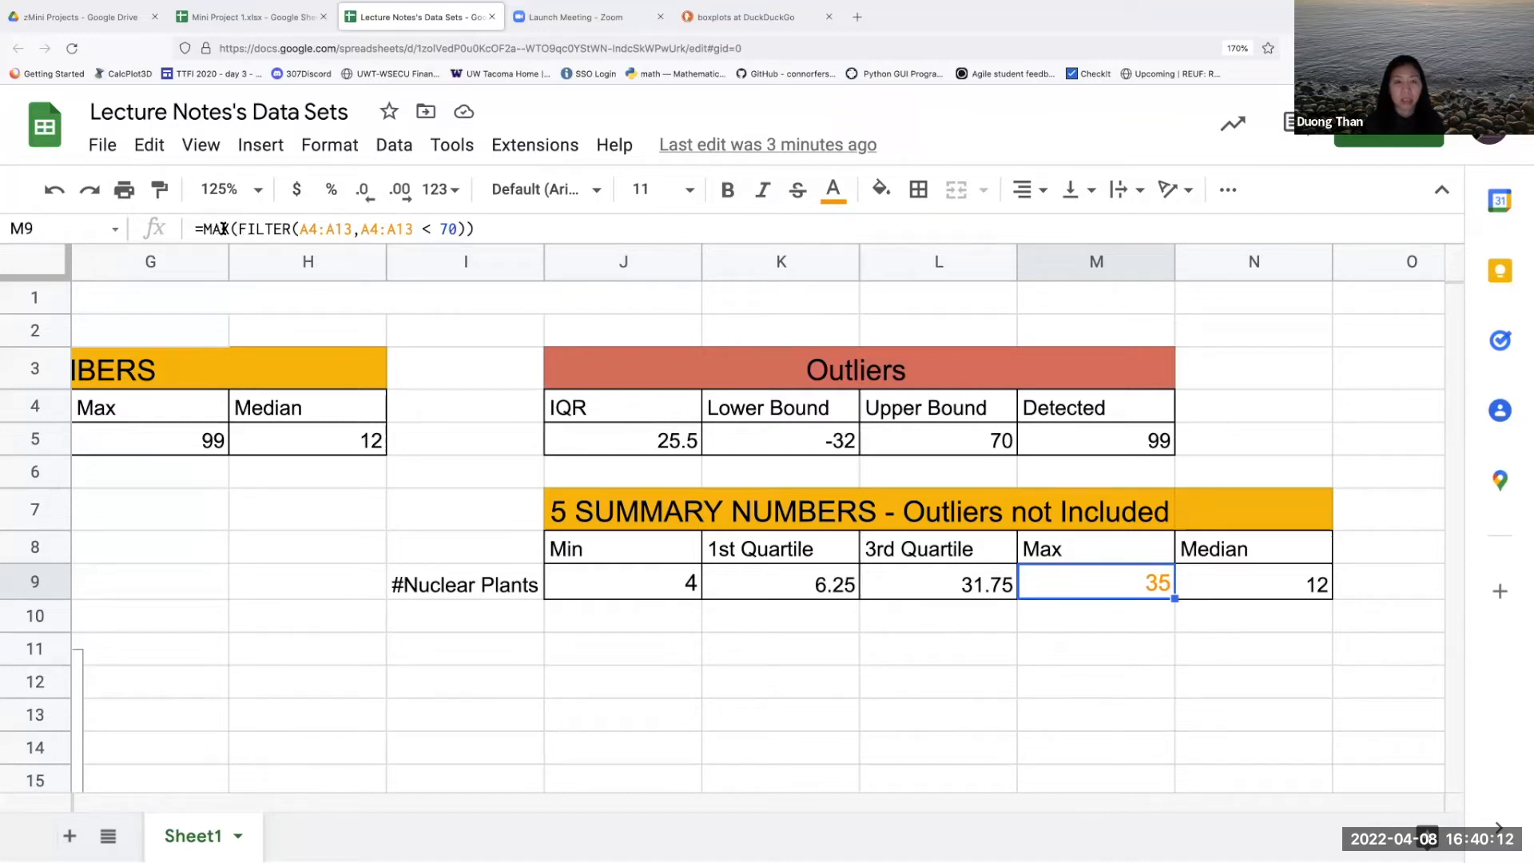
left_click_drag(238, 229, 346, 228)
left_click(302, 230)
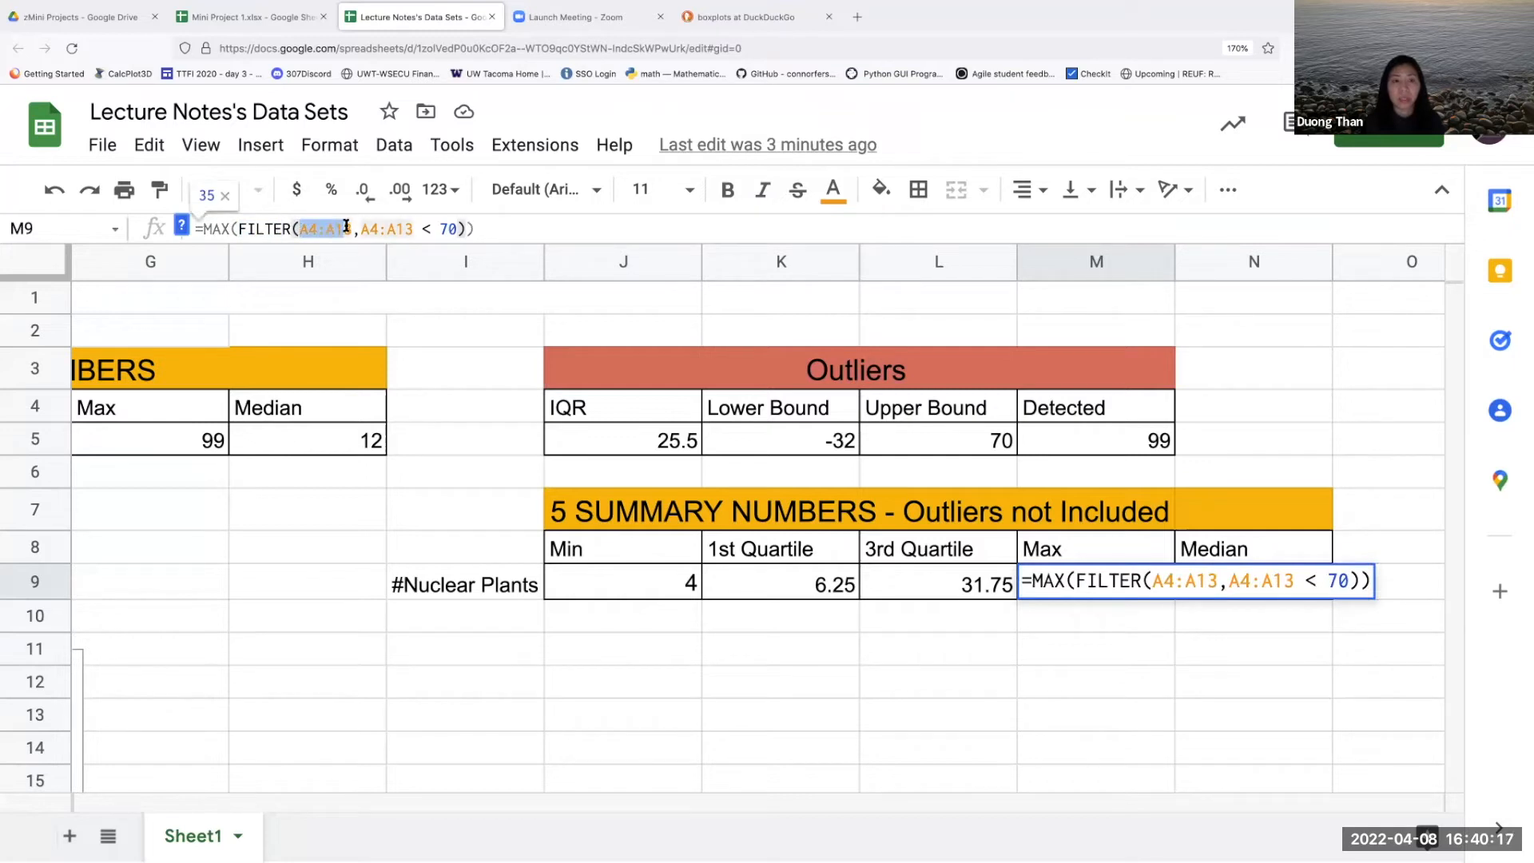
left_click(345, 321)
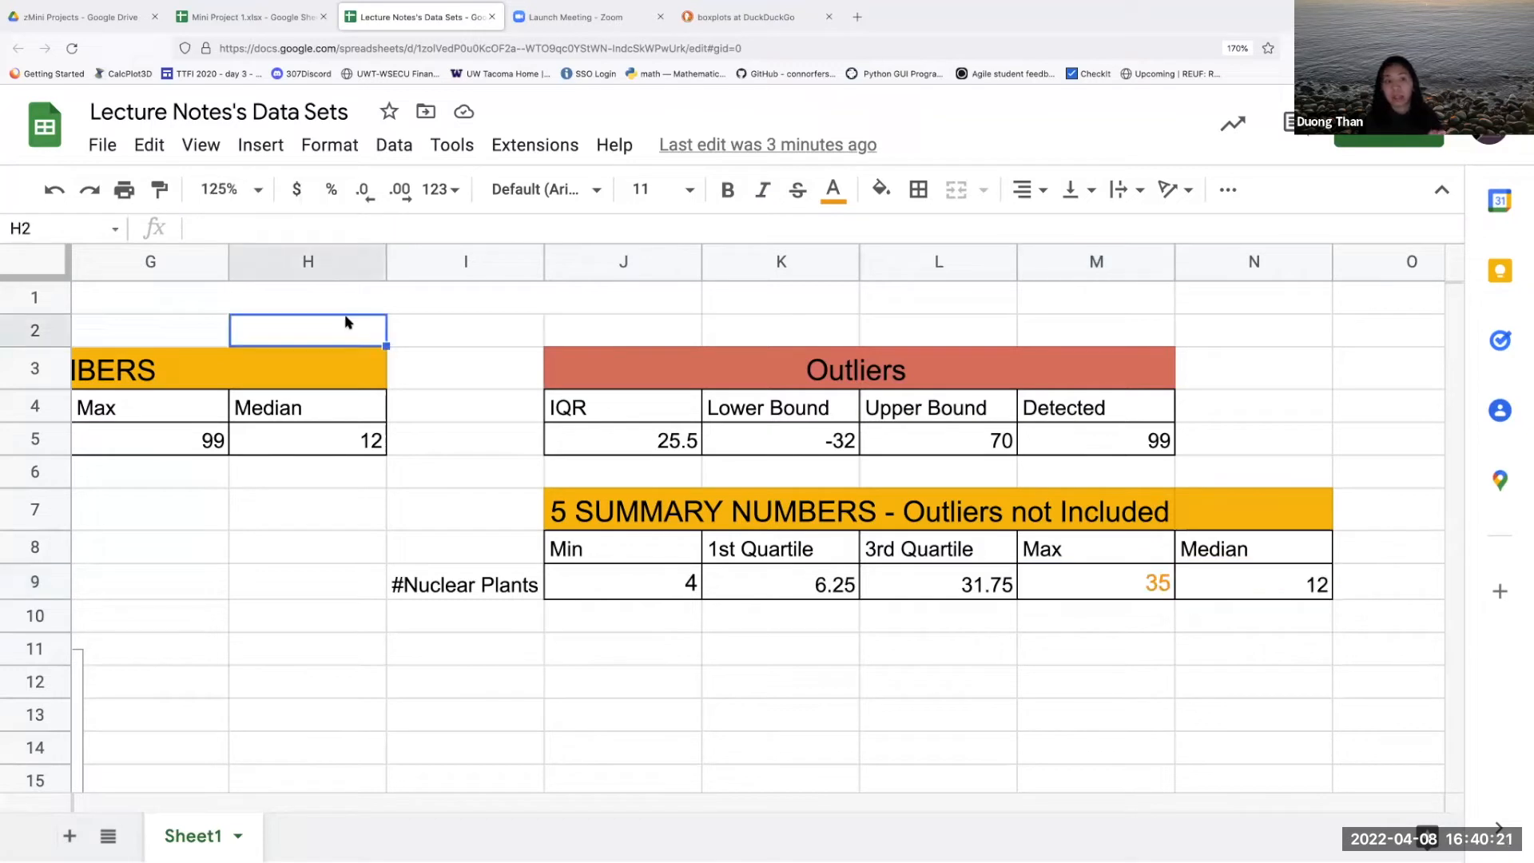
Step: Compare the outlier-free Max in M9 with the two largest data values in A13 and A12, and return to that summary table
left_click(1150, 585)
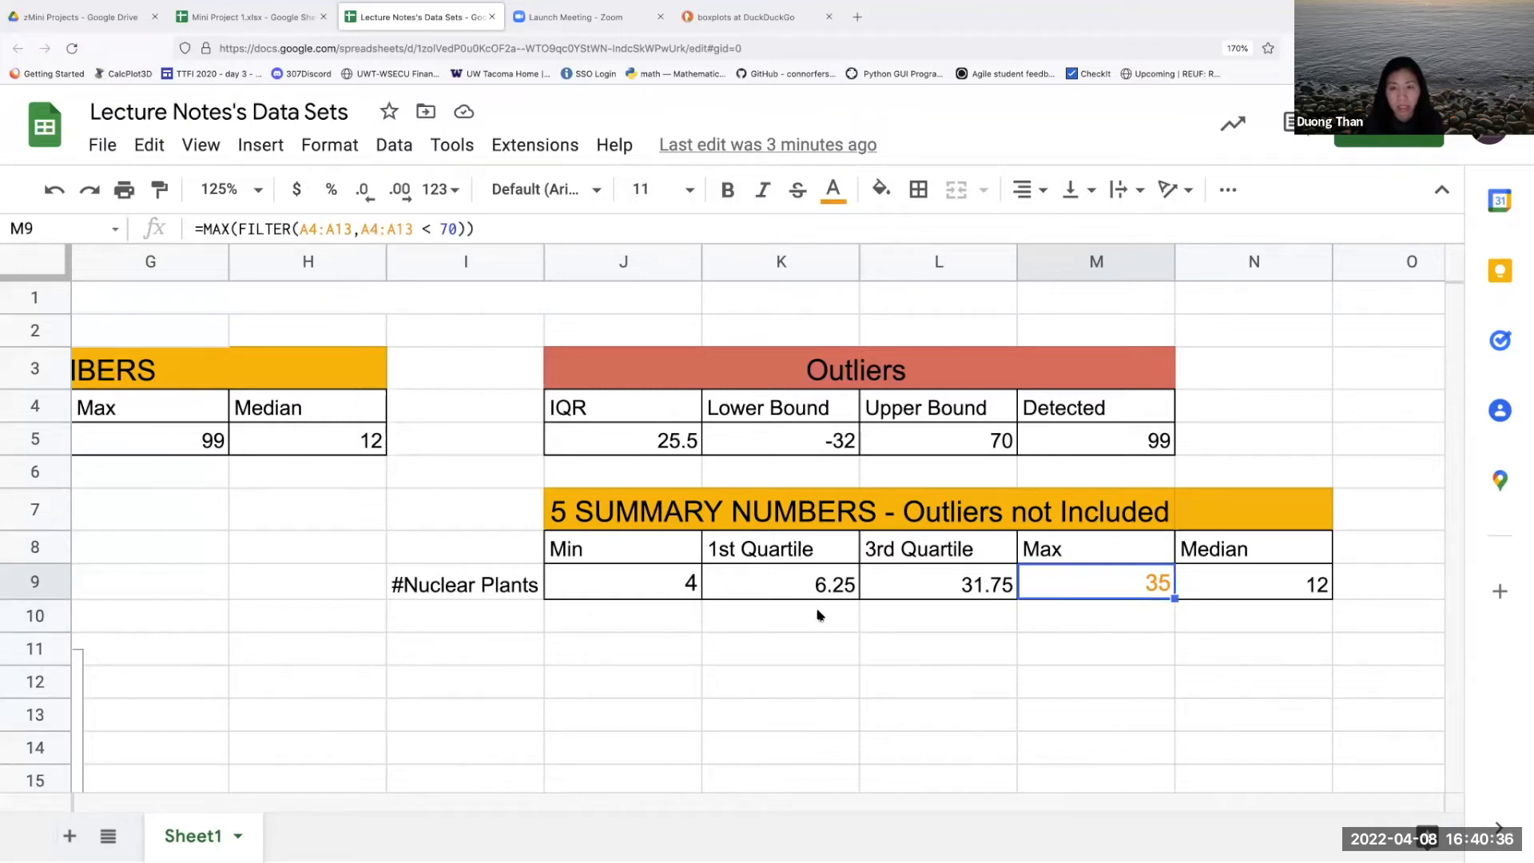
scroll(812, 610, "left", 6)
left_click(154, 715)
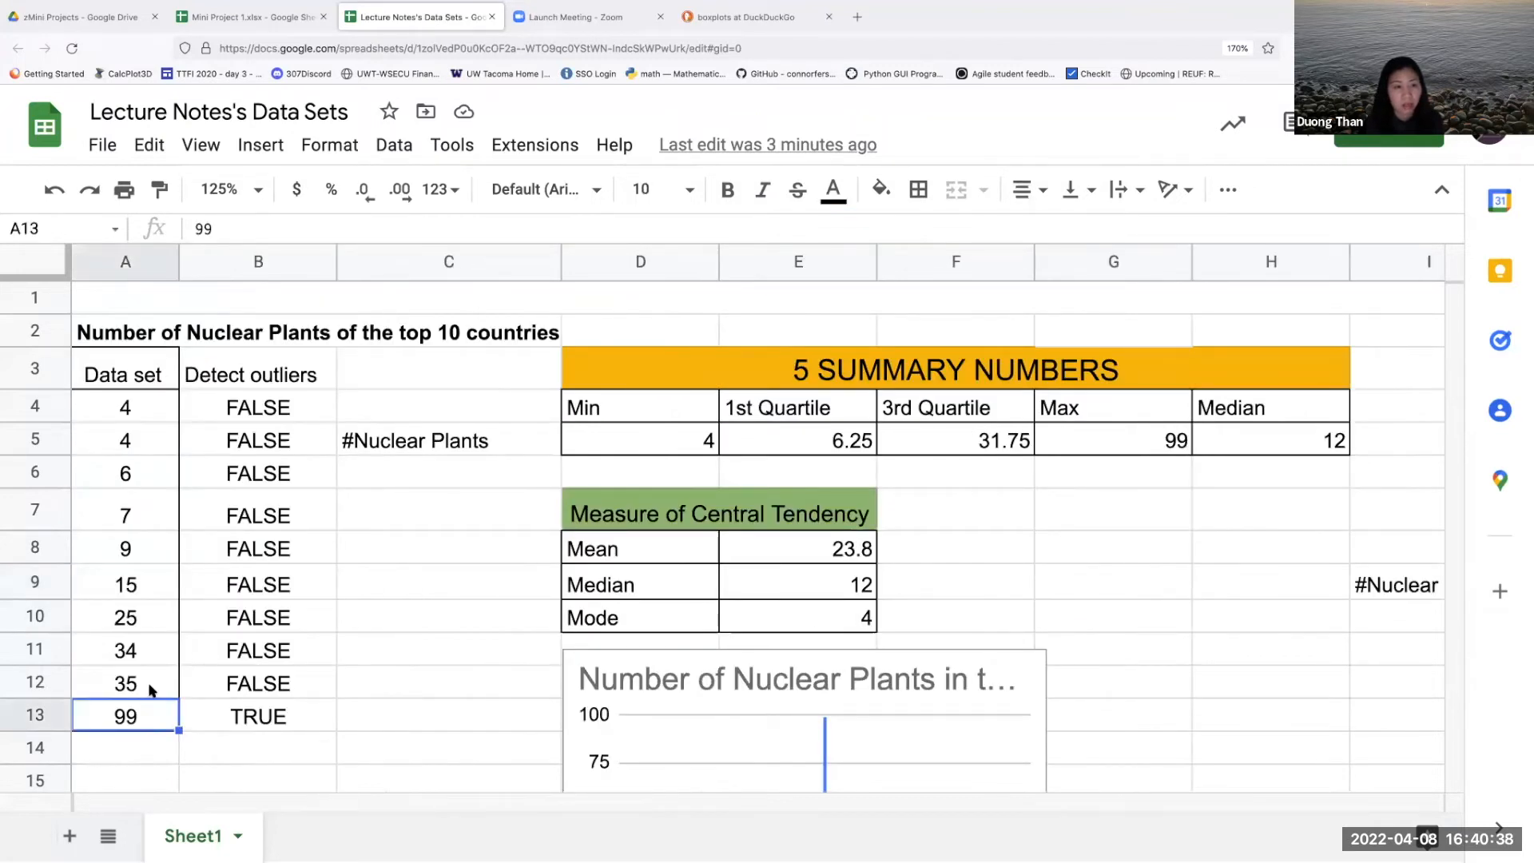
left_click(151, 689)
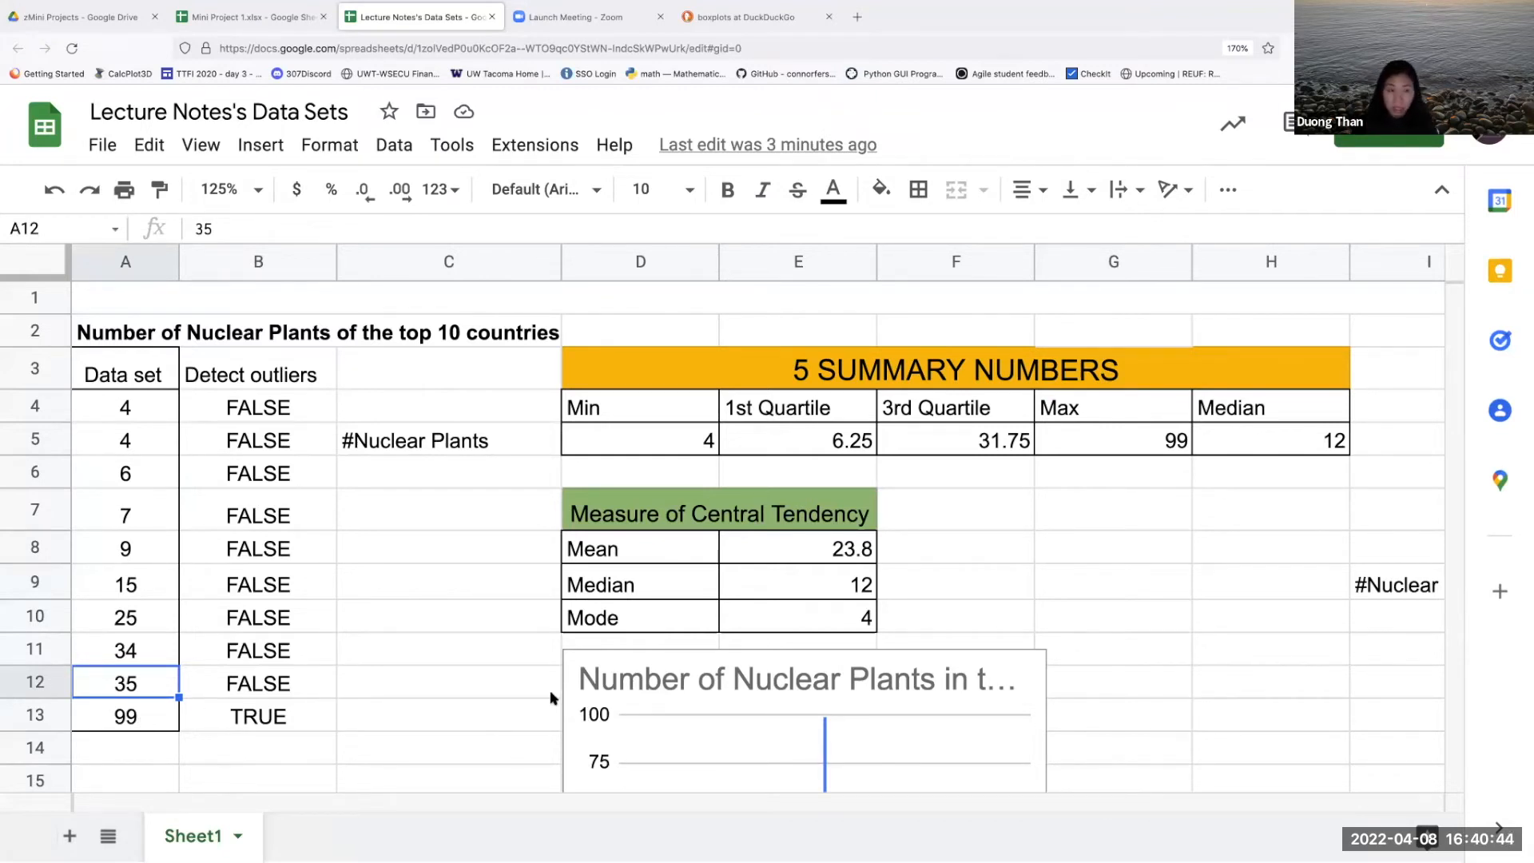
scroll(539, 689, "right", 10)
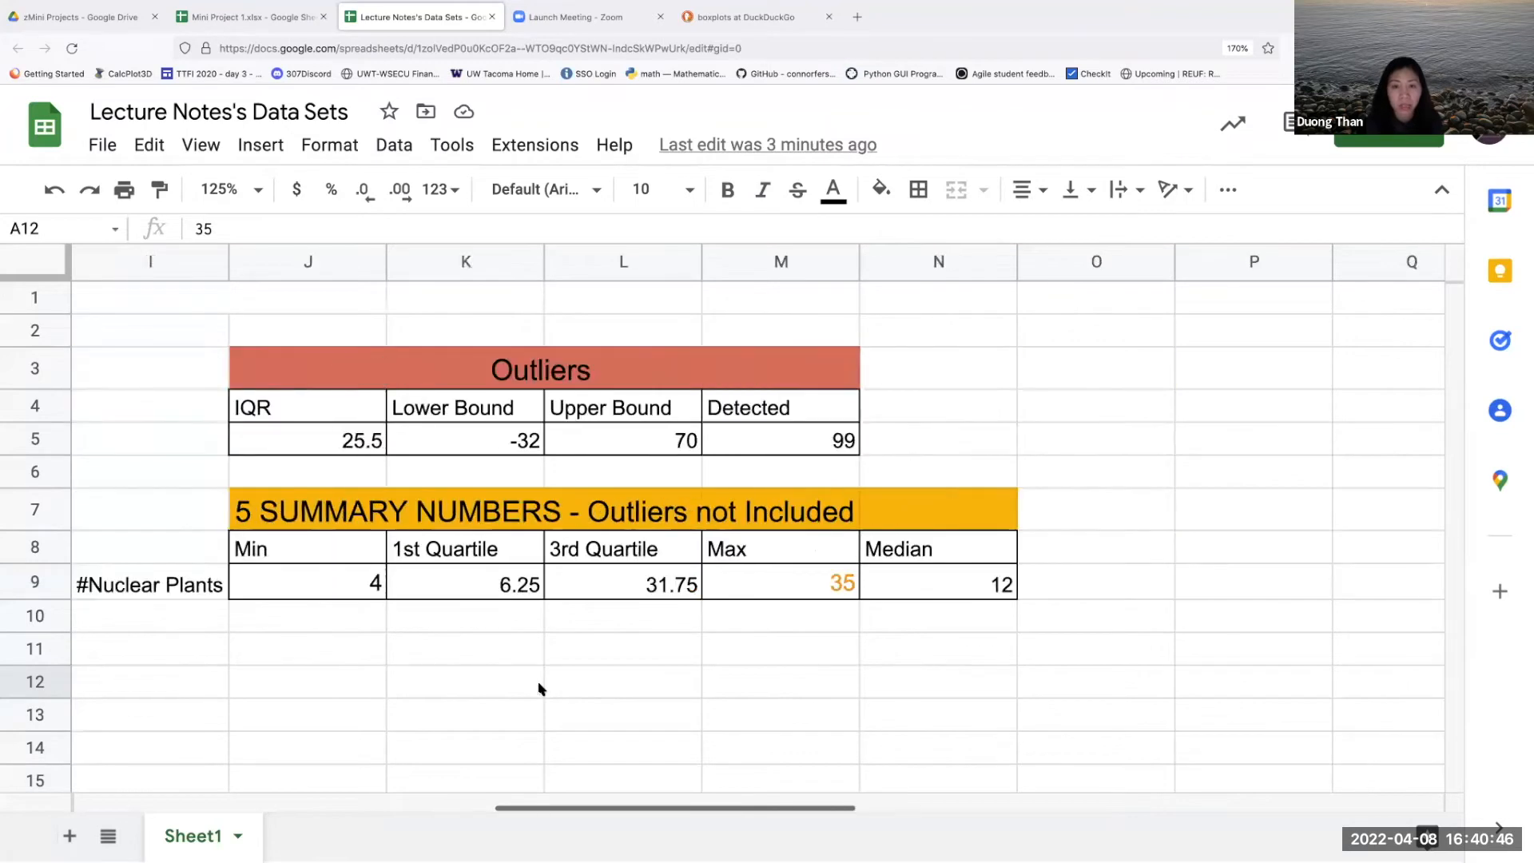
Step: Insert a chart from the #Nuclear Plants label through the Max value, I9:M9, of the Outliers not Included table
scroll(551, 687, "left", 4)
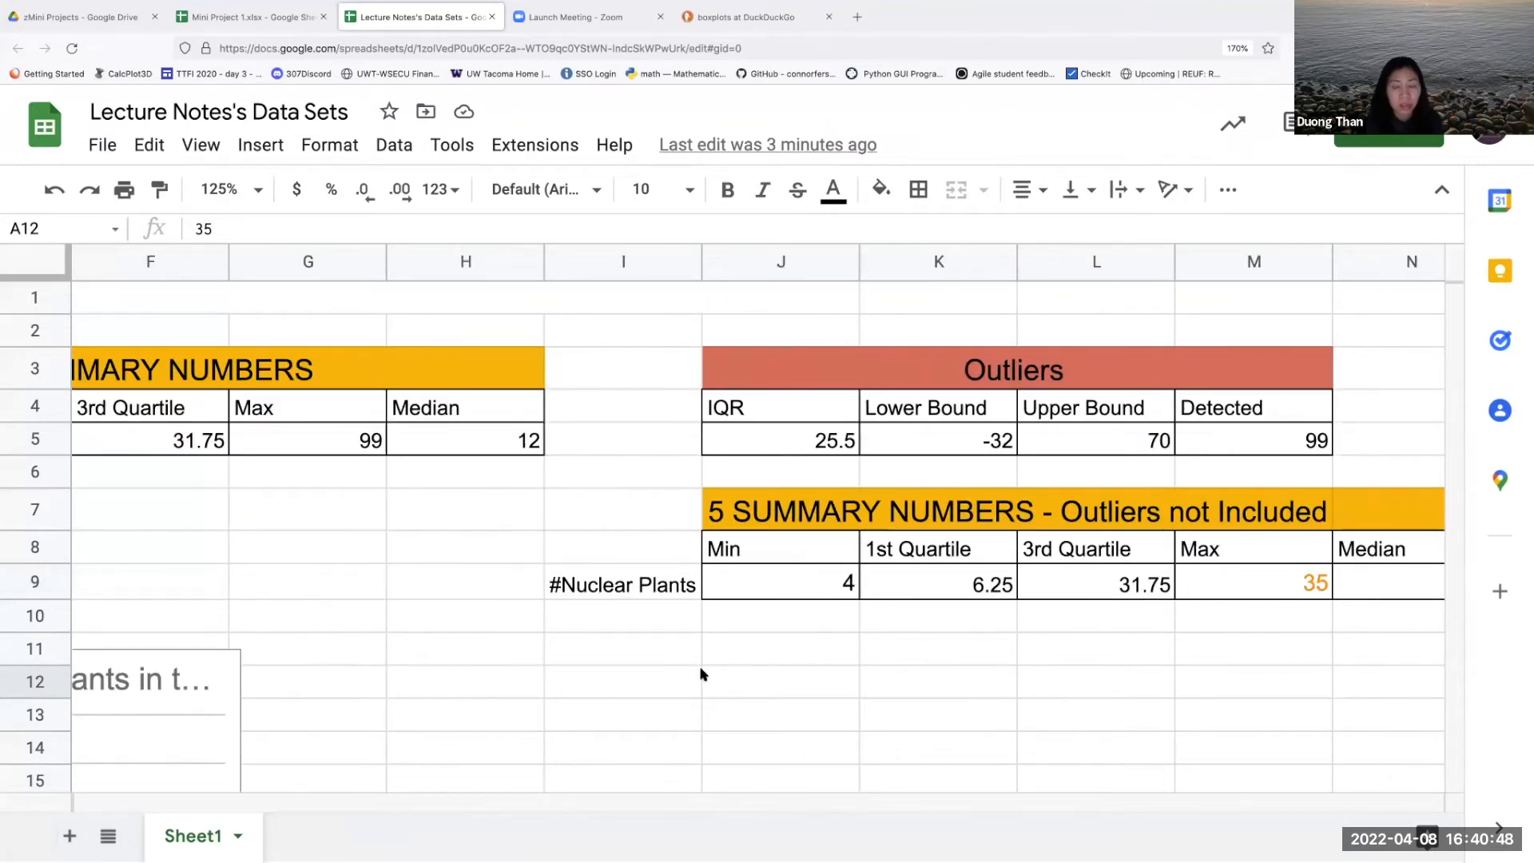
scroll(703, 680, "right", 2)
left_click(471, 585)
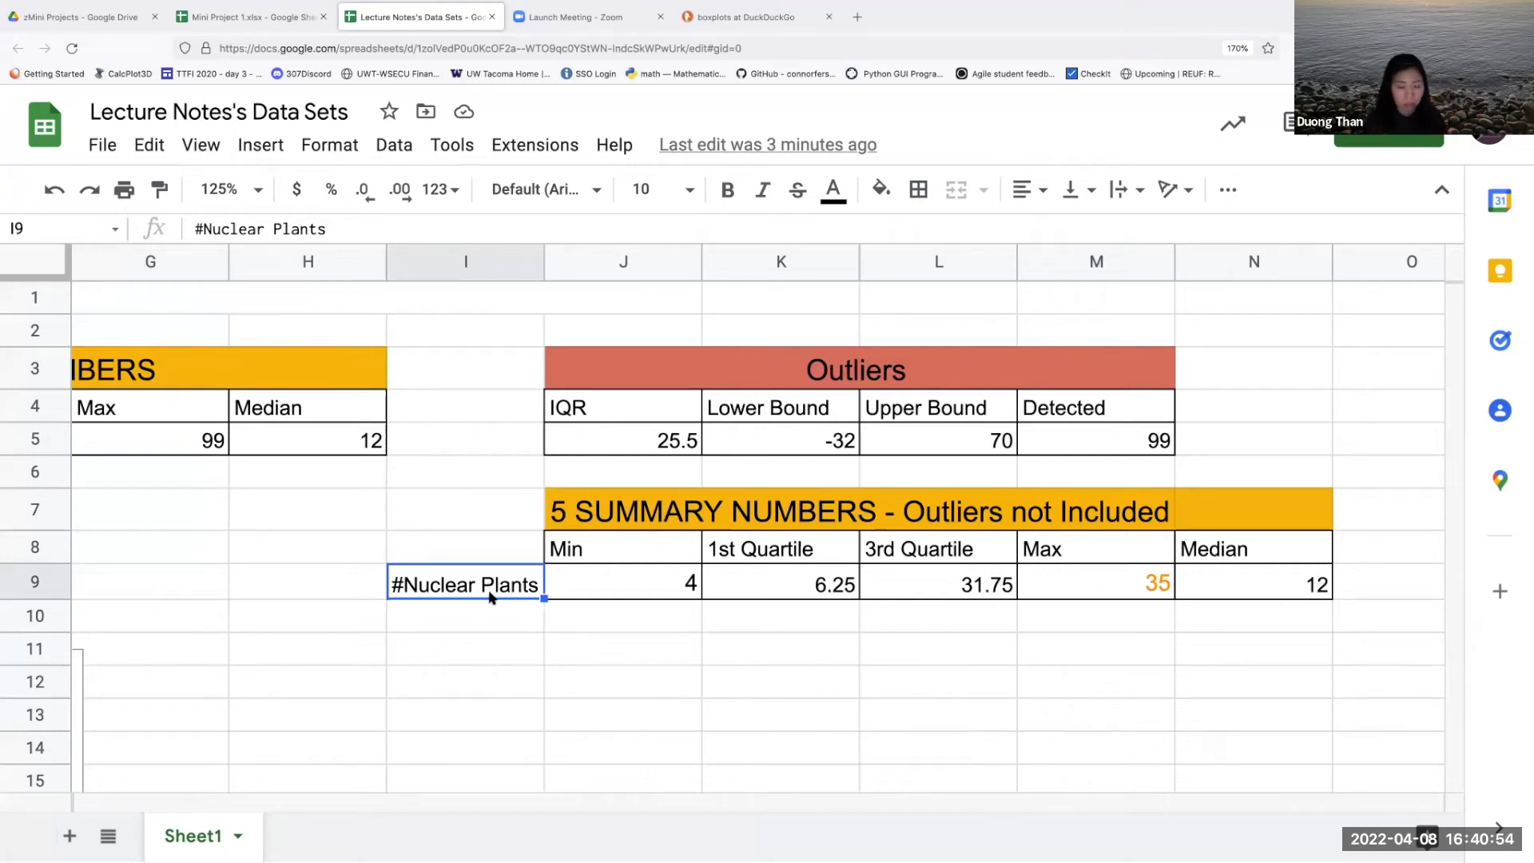
key("shift+Right")
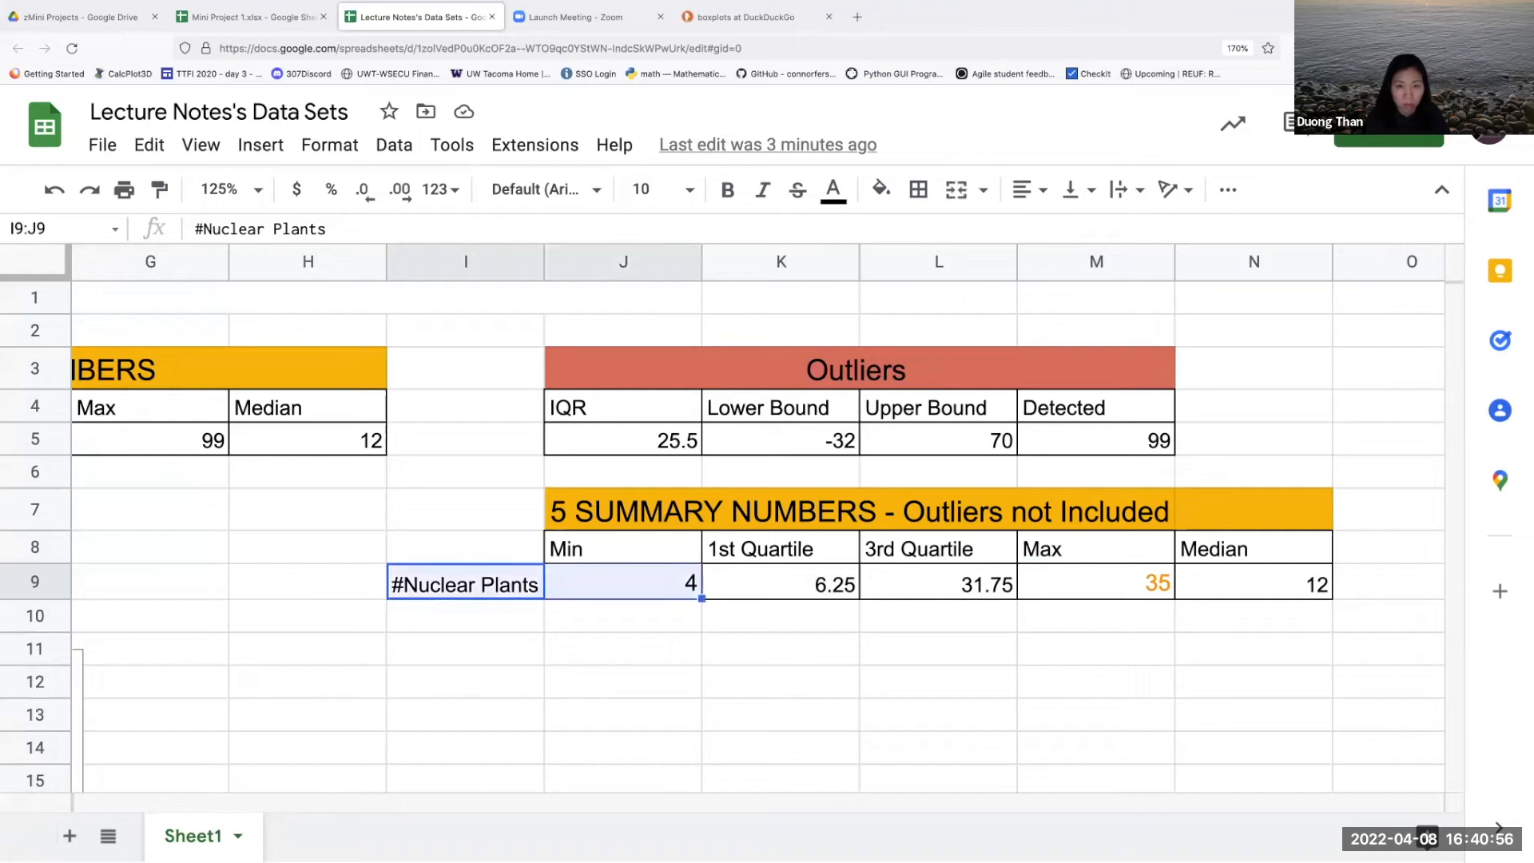
key("shift+Right")
key("shift+Right")
key("shift+Right")
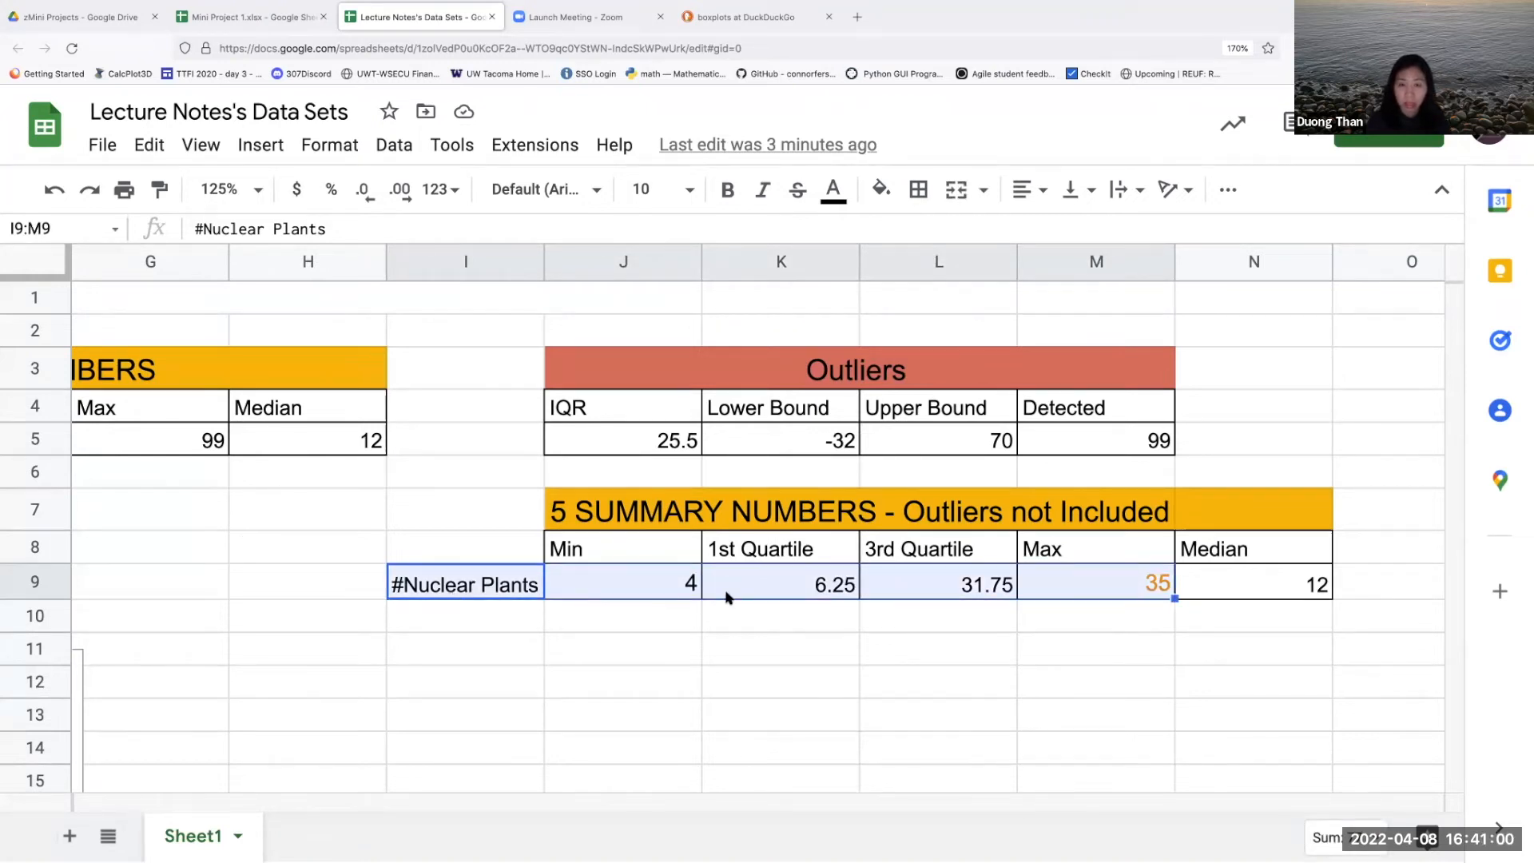
left_click(261, 145)
left_click(359, 389)
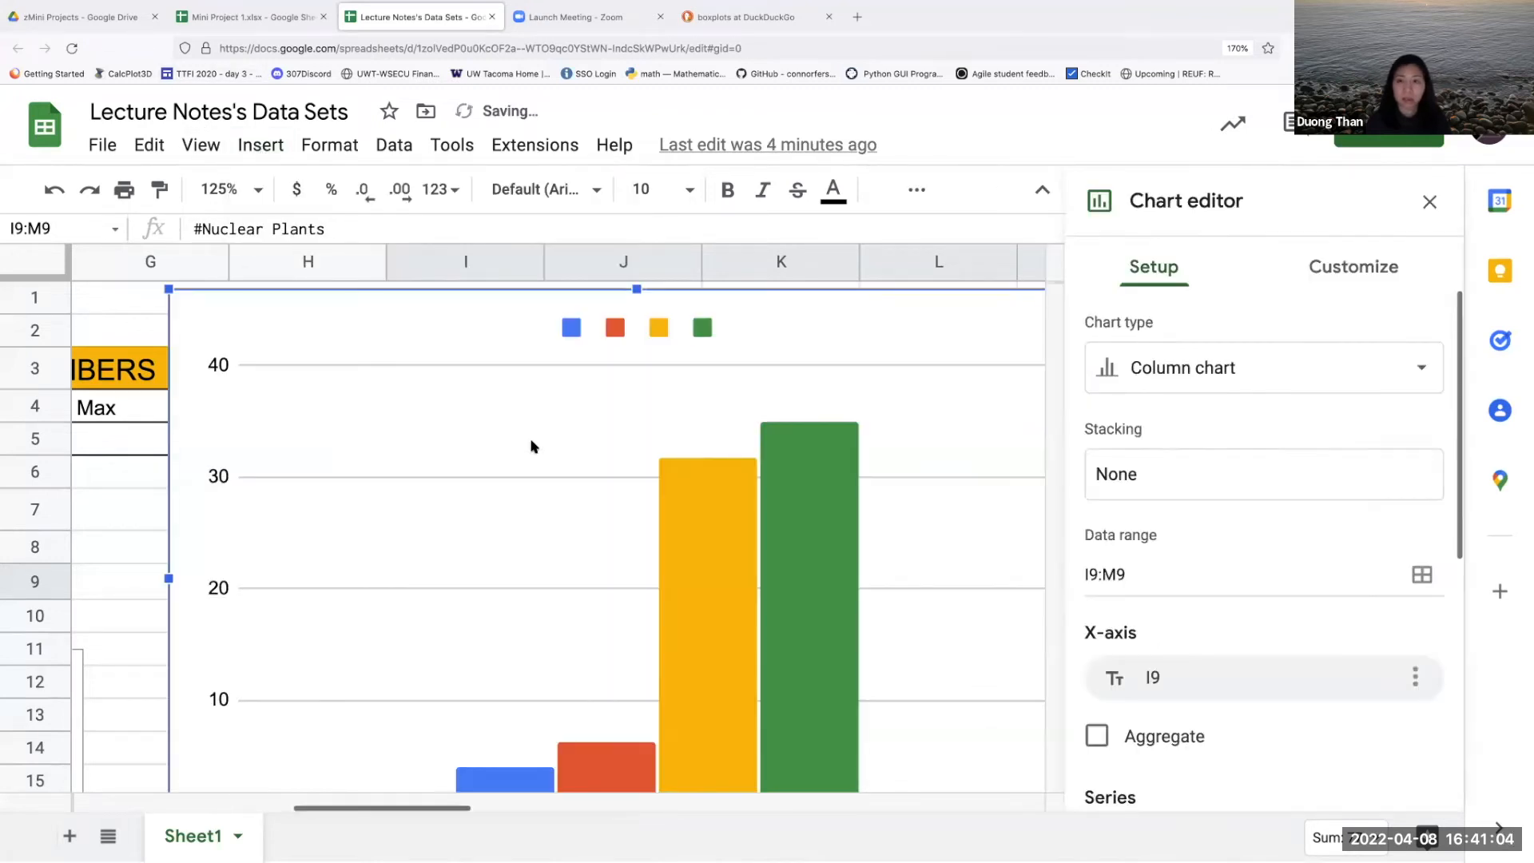
Step: Change the new chart to a candlestick chart and close the chart editor
left_click(1227, 367)
scroll(1284, 590, "down", 10)
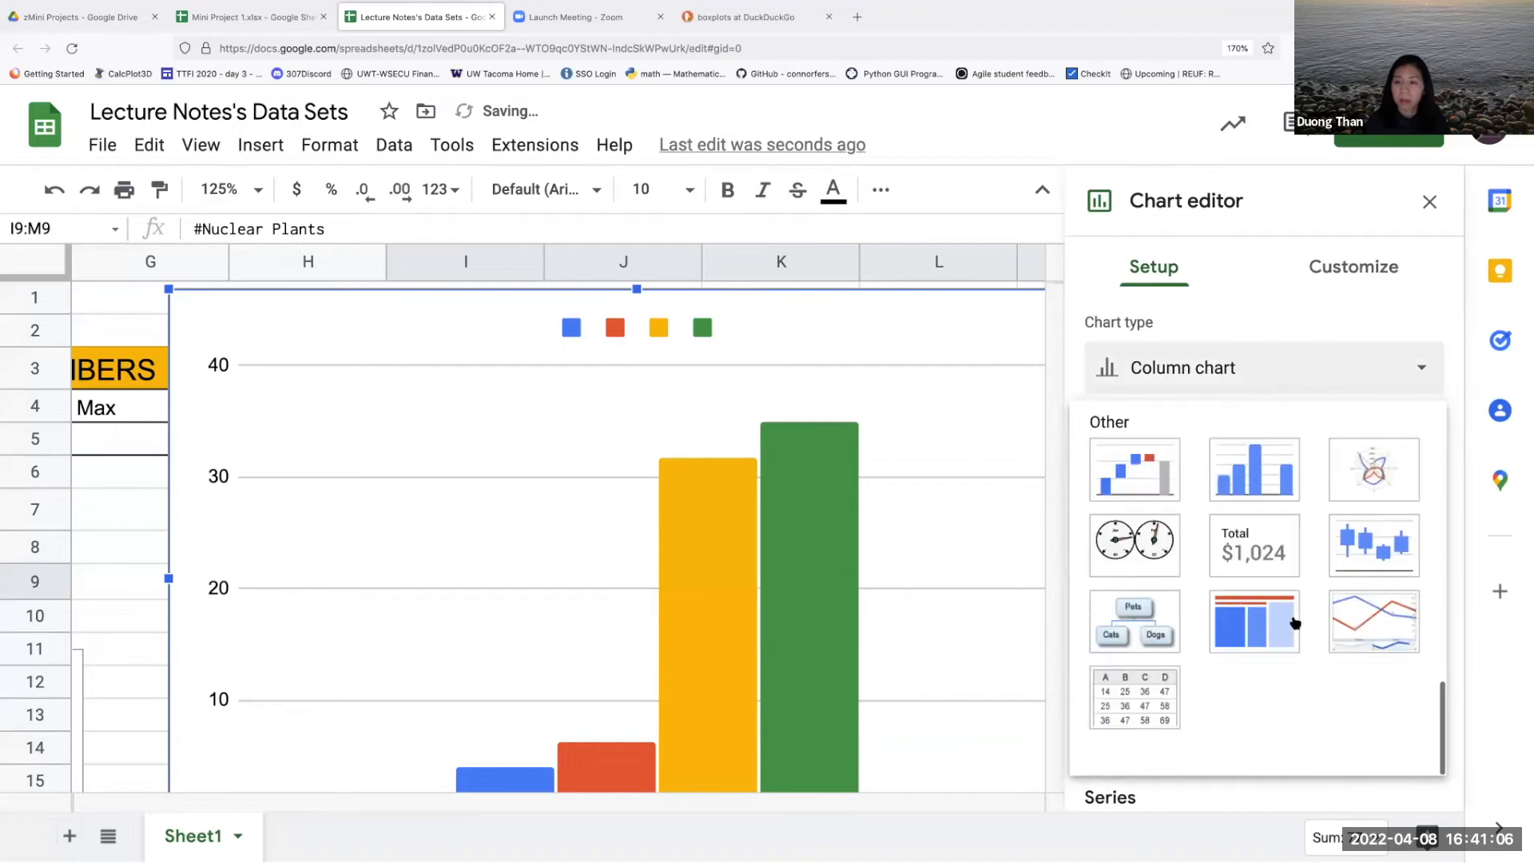
left_click(1370, 554)
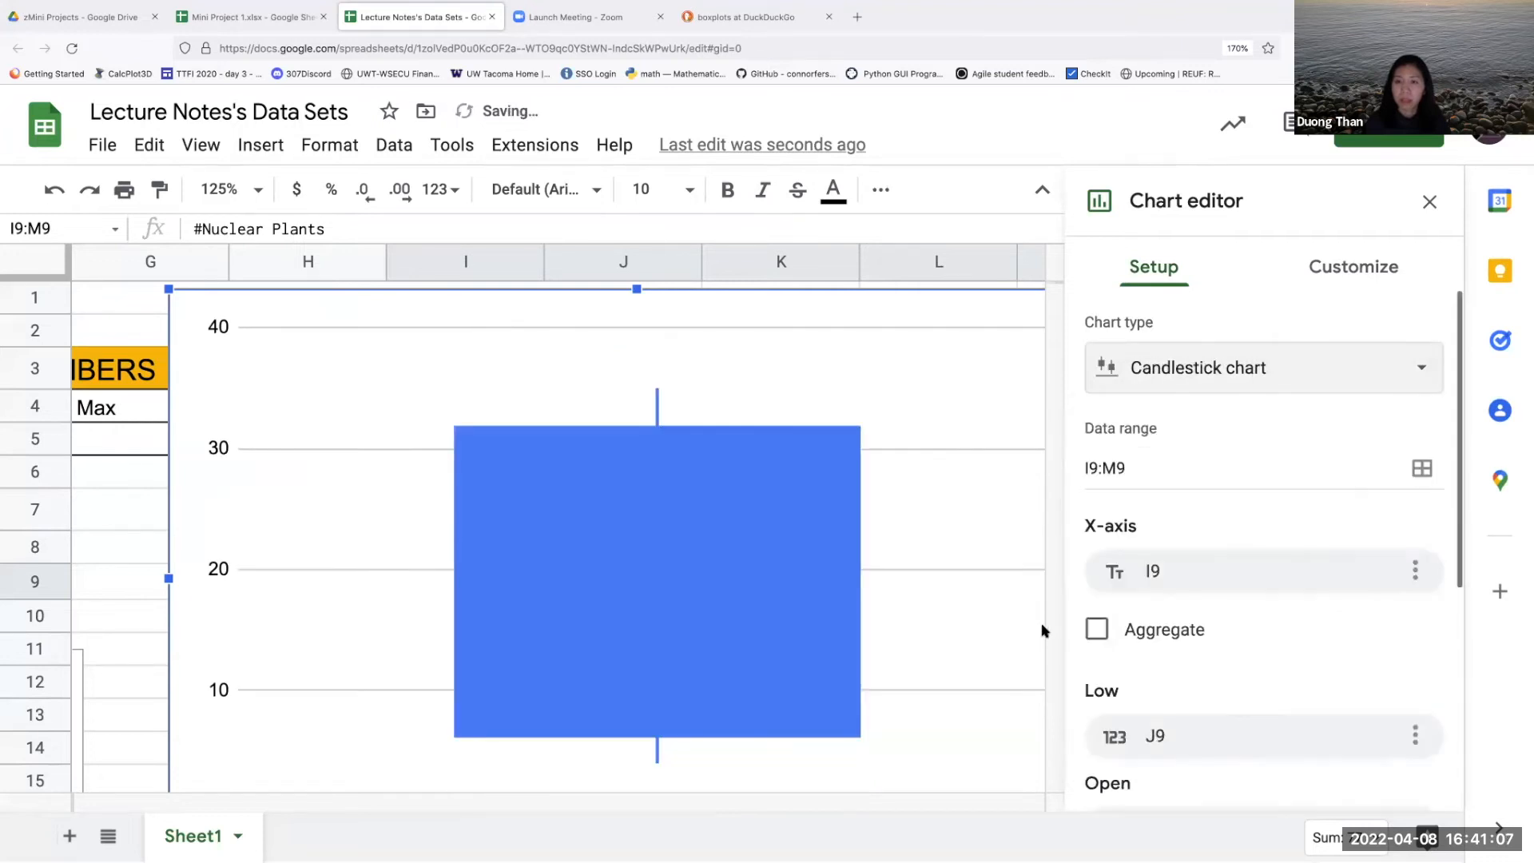
left_click(1429, 202)
Step: Shrink the outlier-free candlestick chart and place it directly beneath the Outliers not Included table
left_click_drag(169, 287, 488, 483)
scroll(471, 479, "down", 2)
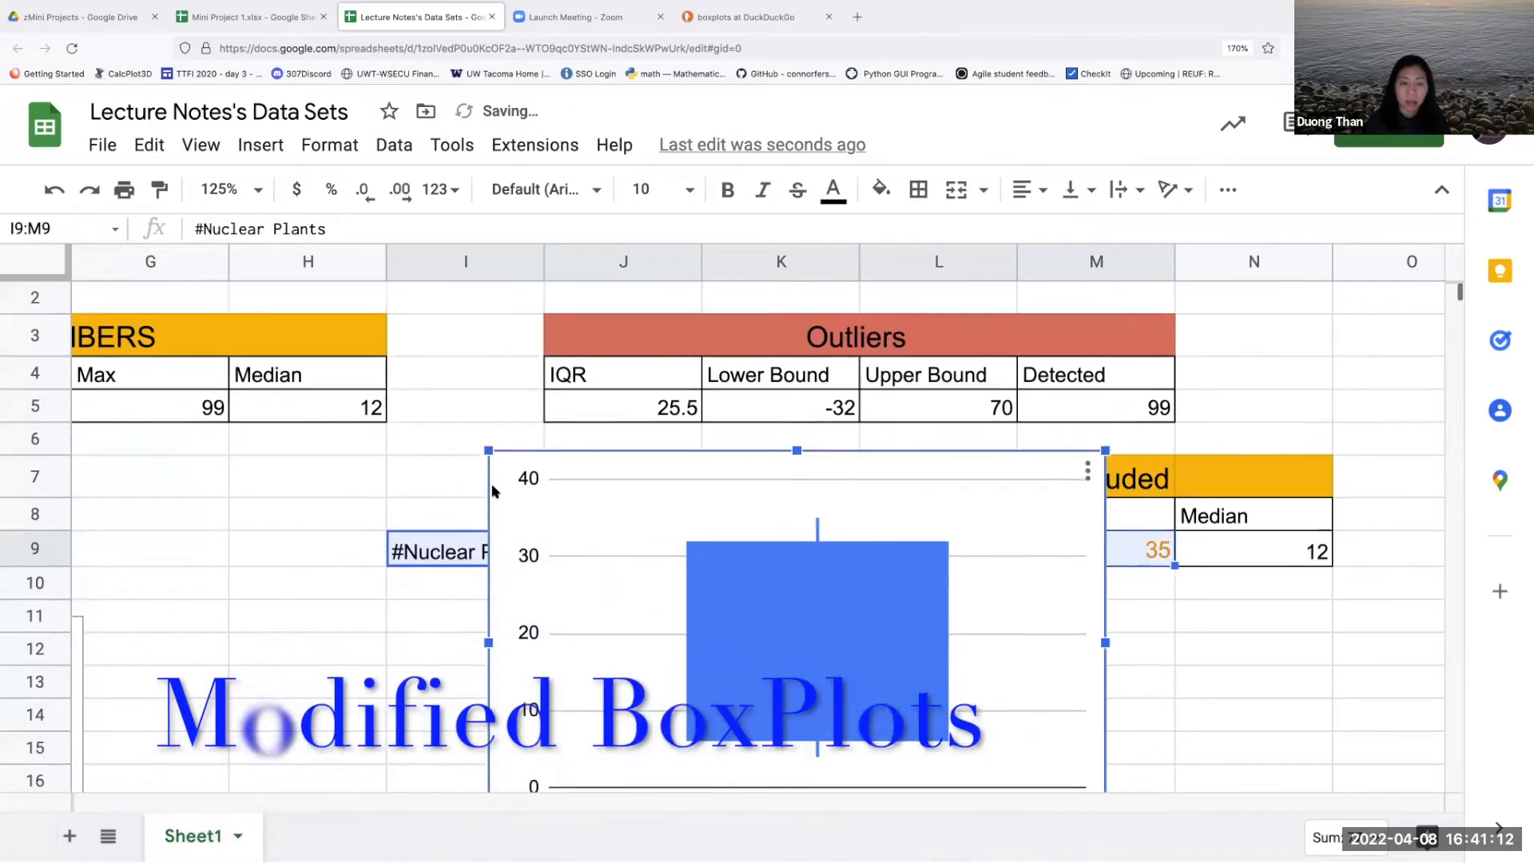
left_click_drag(511, 444, 563, 591)
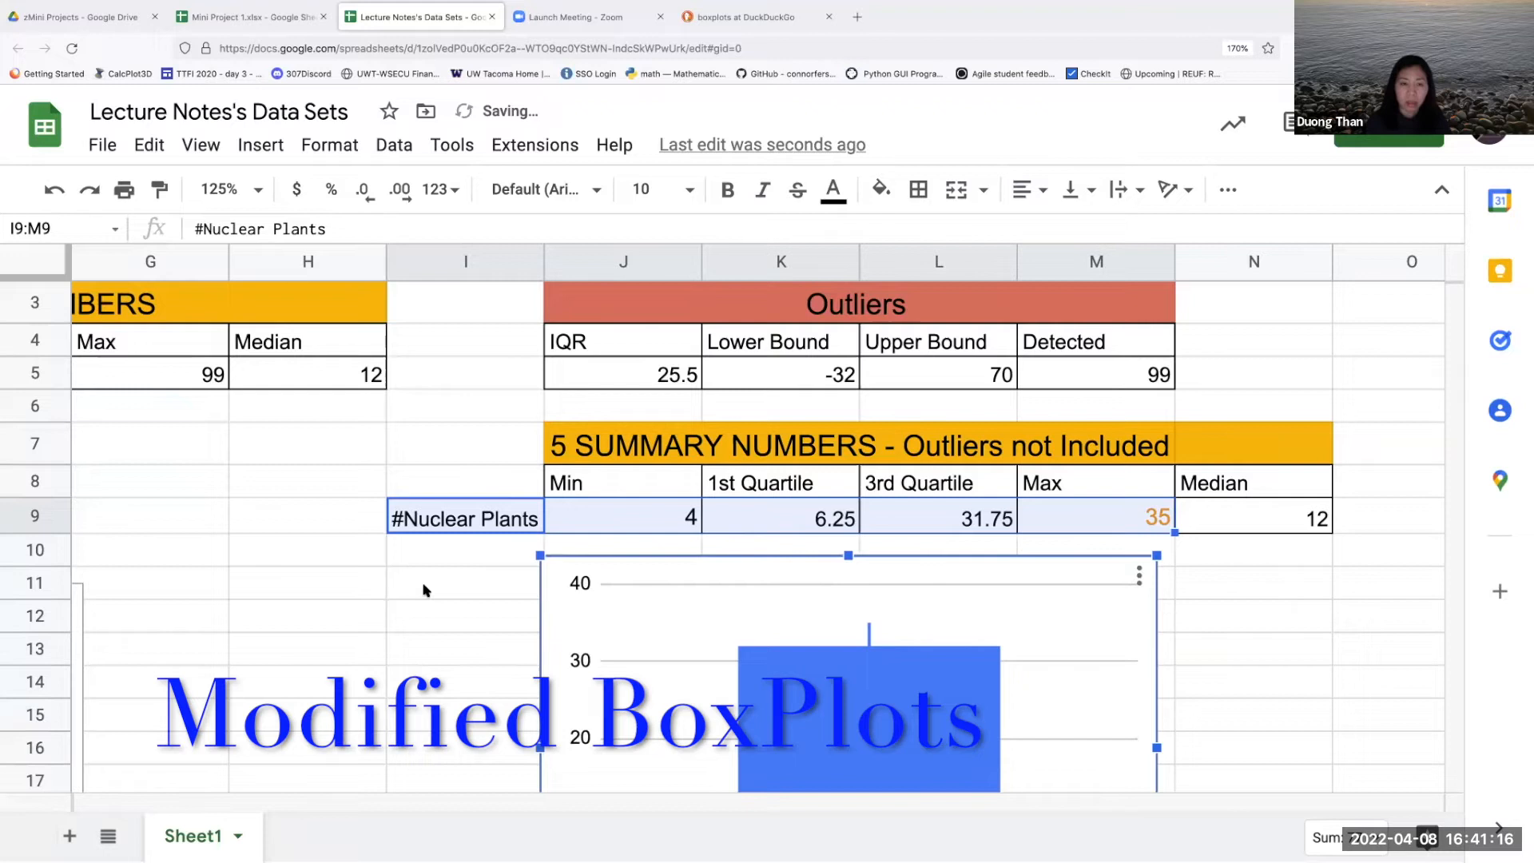
Step: Move the titled box plot that includes the outlier next to the outlier-free chart, with their top edges aligned
scroll(424, 592, "left", 5)
left_click_drag(421, 605, 923, 568)
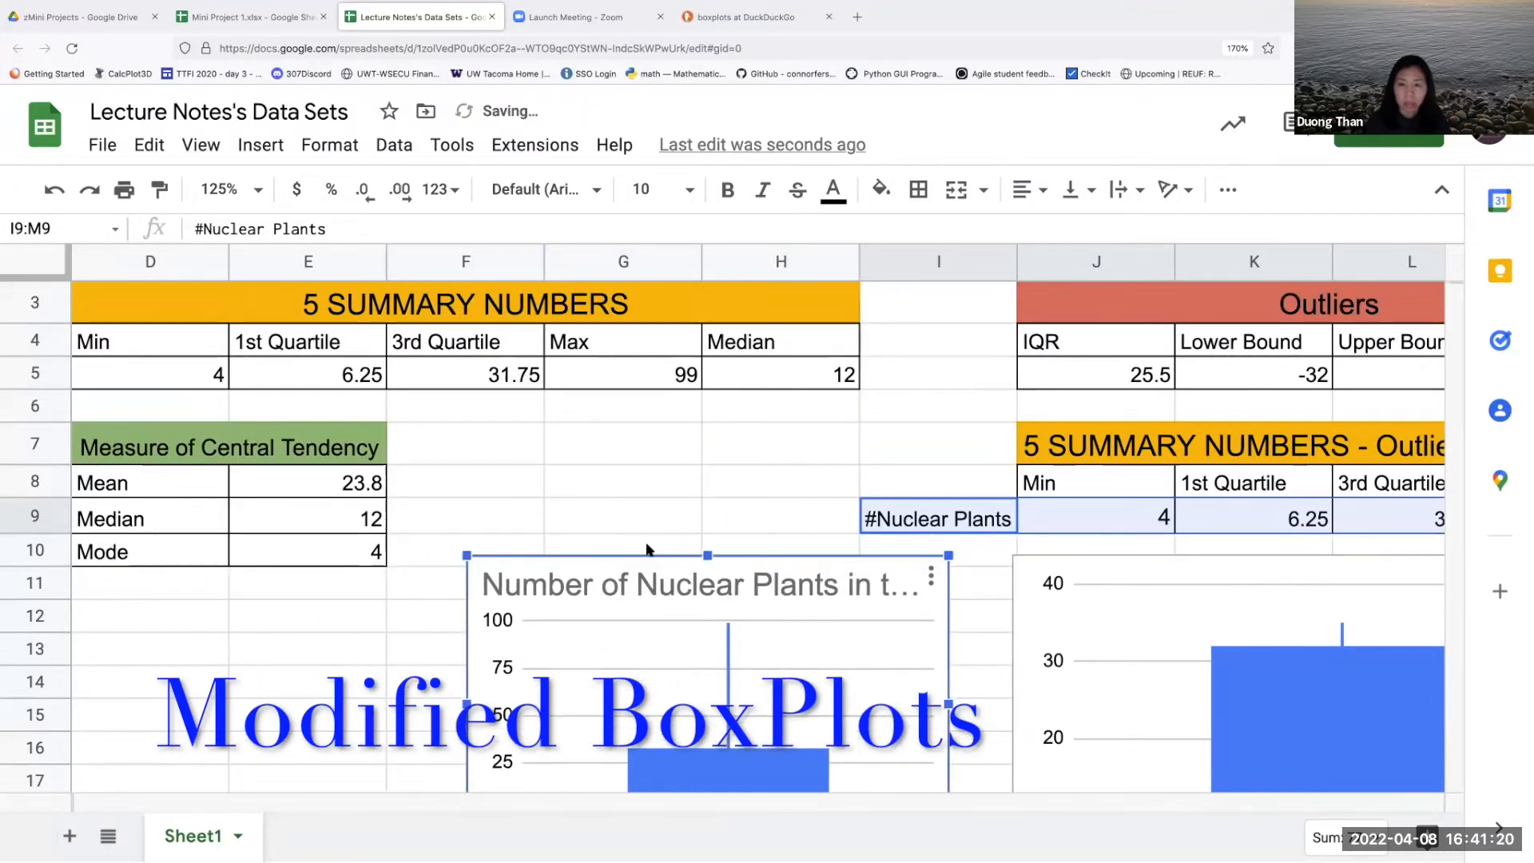
scroll(950, 657, "down", 3)
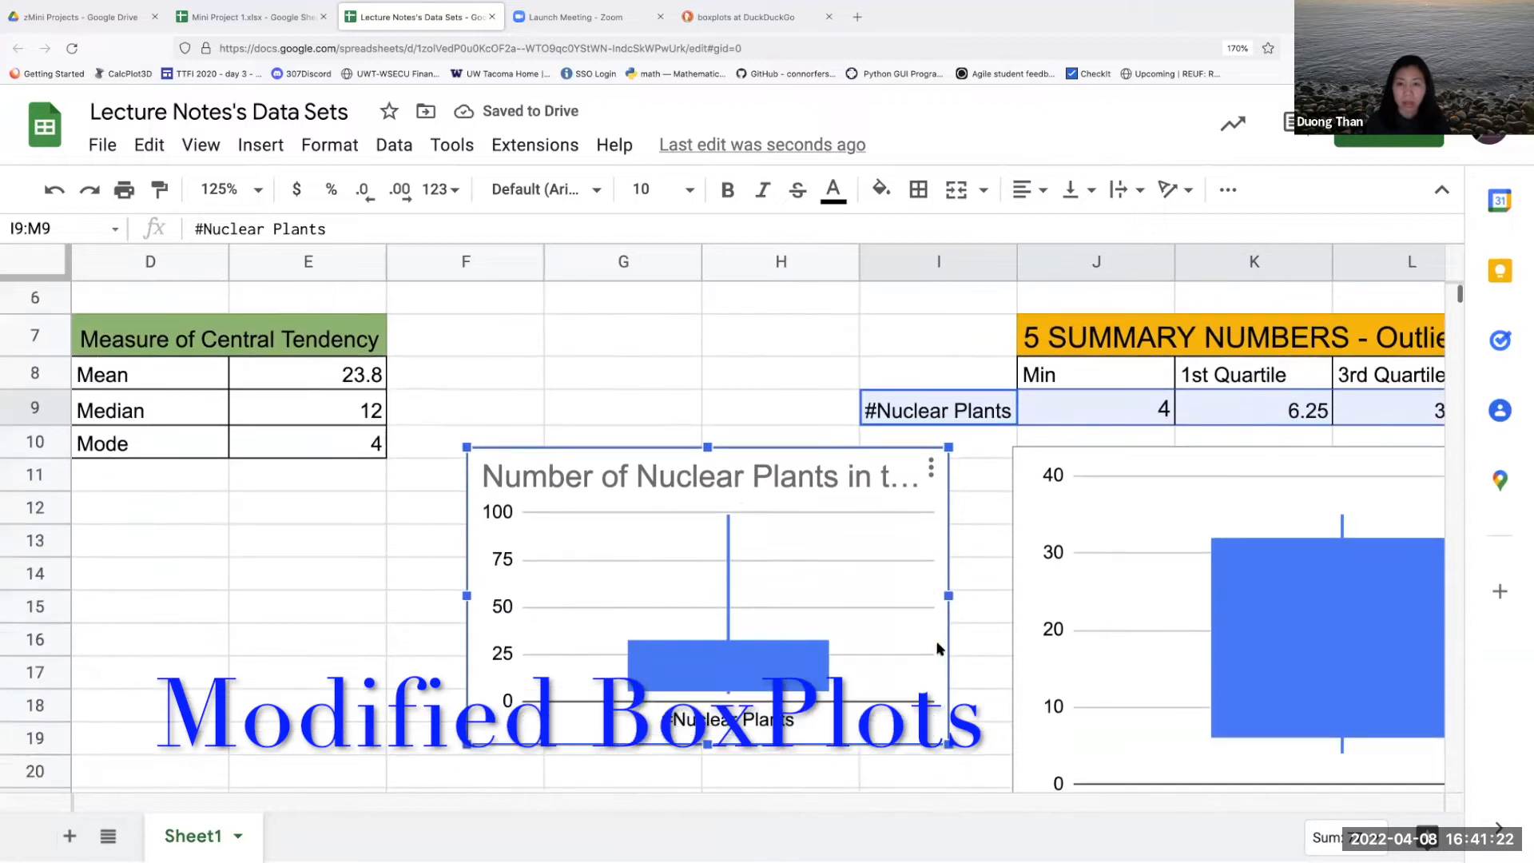
scroll(815, 644, "right", 2)
scroll(803, 638, "right", 2)
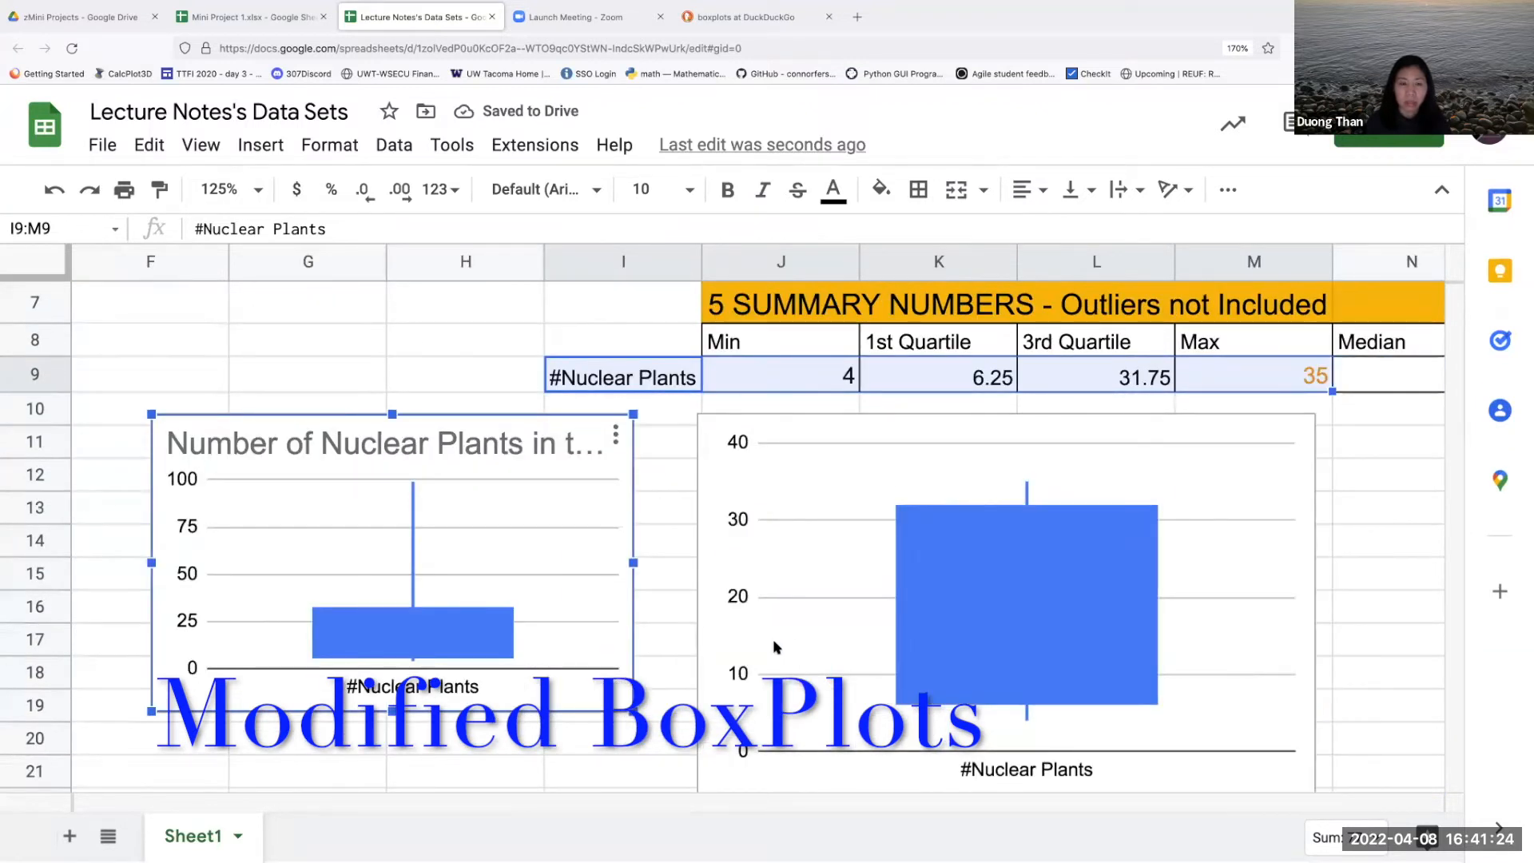
Step: Resize the outlier-free chart to roughly the titled chart's size and position it alongside for comparison
left_click(747, 703)
left_click_drag(693, 413, 785, 476)
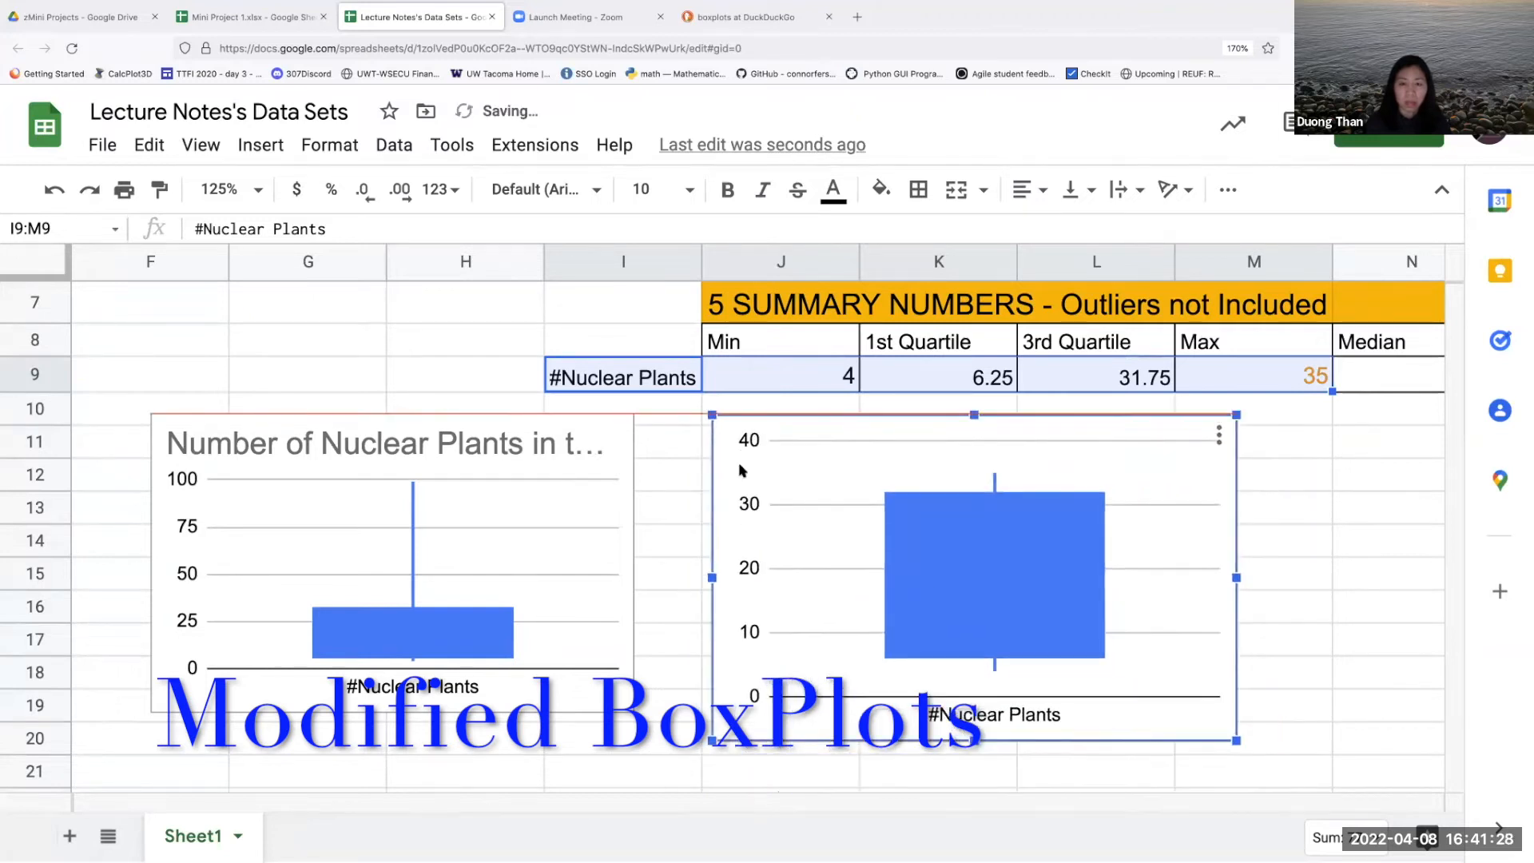
left_click_drag(712, 415, 728, 479)
left_click_drag(691, 414, 704, 421)
left_click_drag(759, 485, 746, 479)
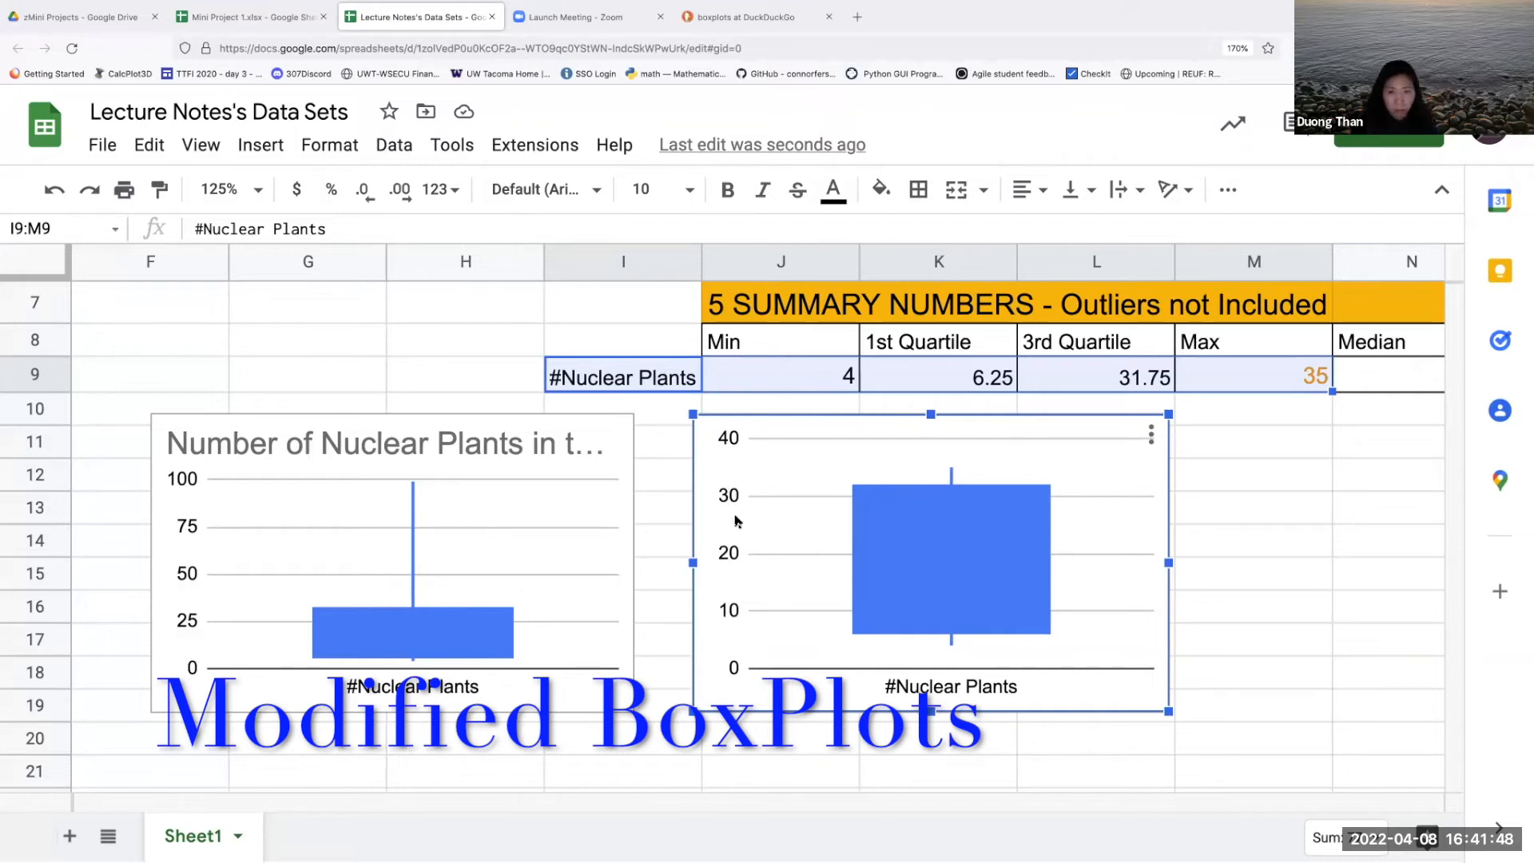
mouse_move(703, 428)
left_mouse_down()
mouse_move(751, 440)
mouse_move(706, 438)
left_mouse_up()
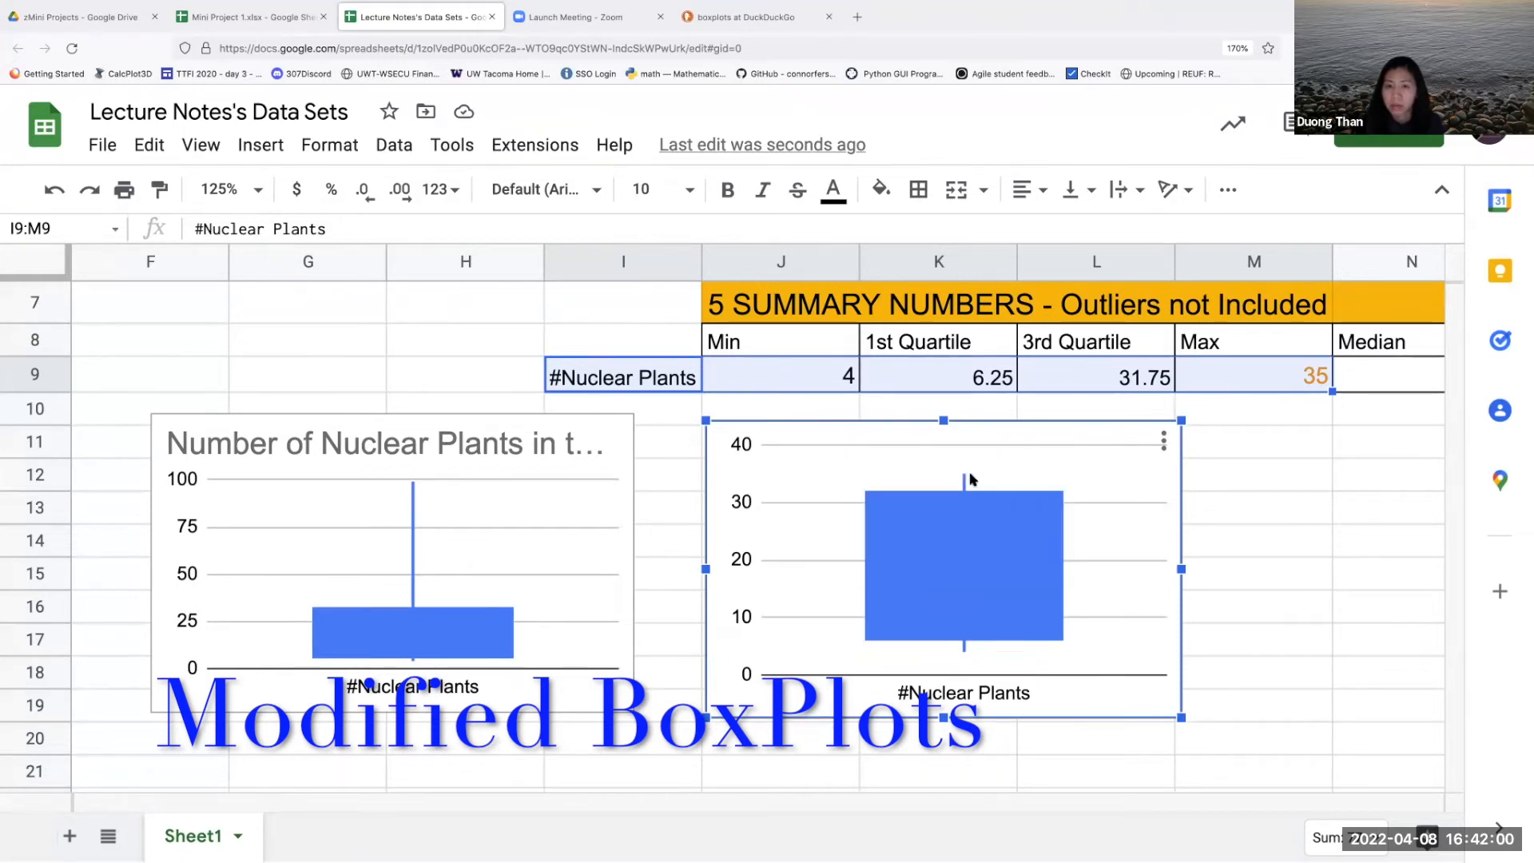
mouse_move(968, 567)
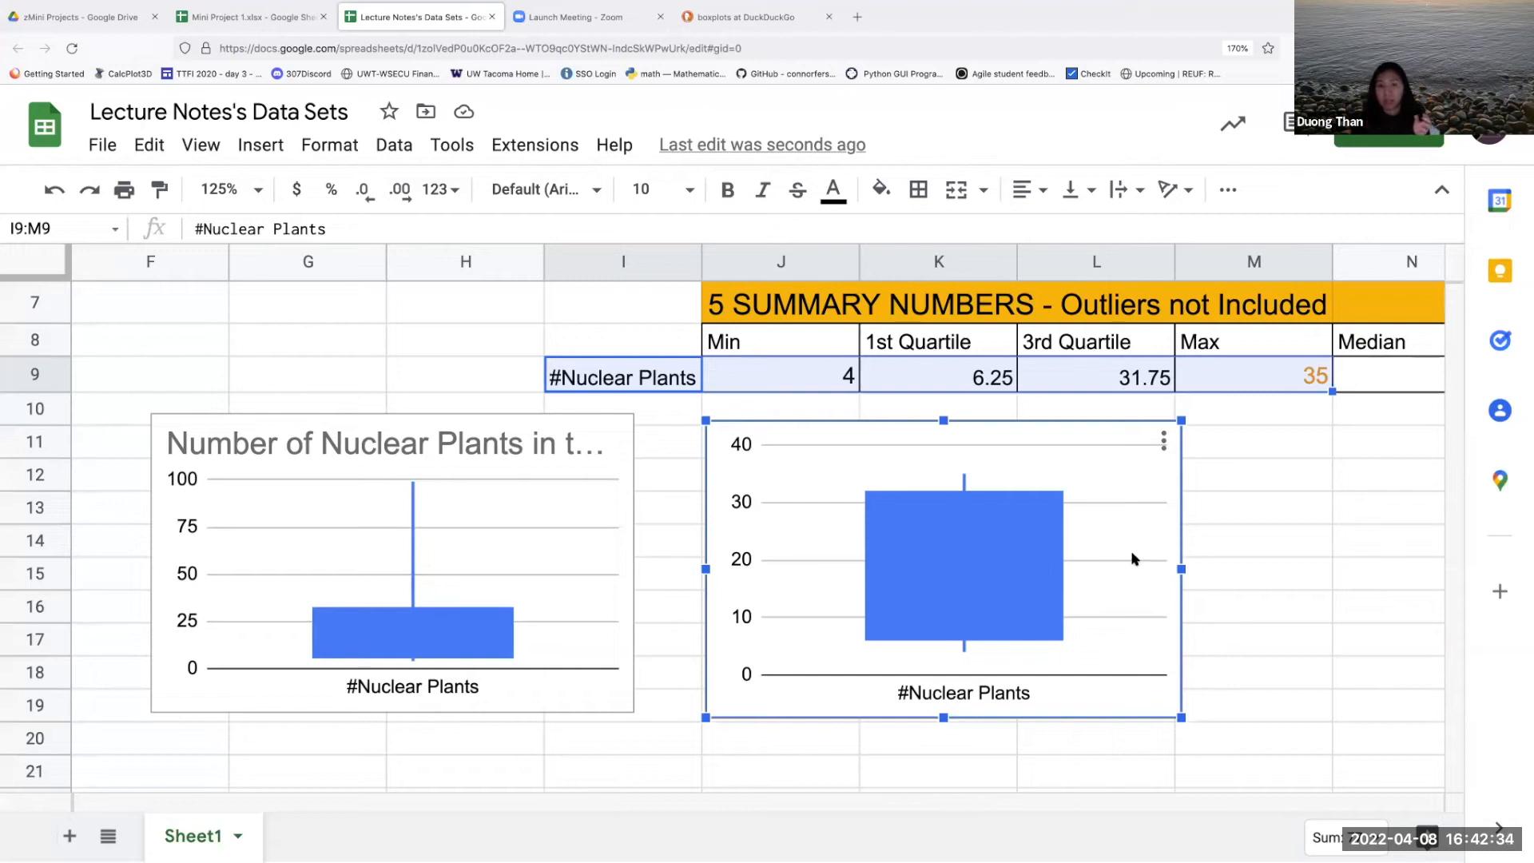
mouse_move(939, 607)
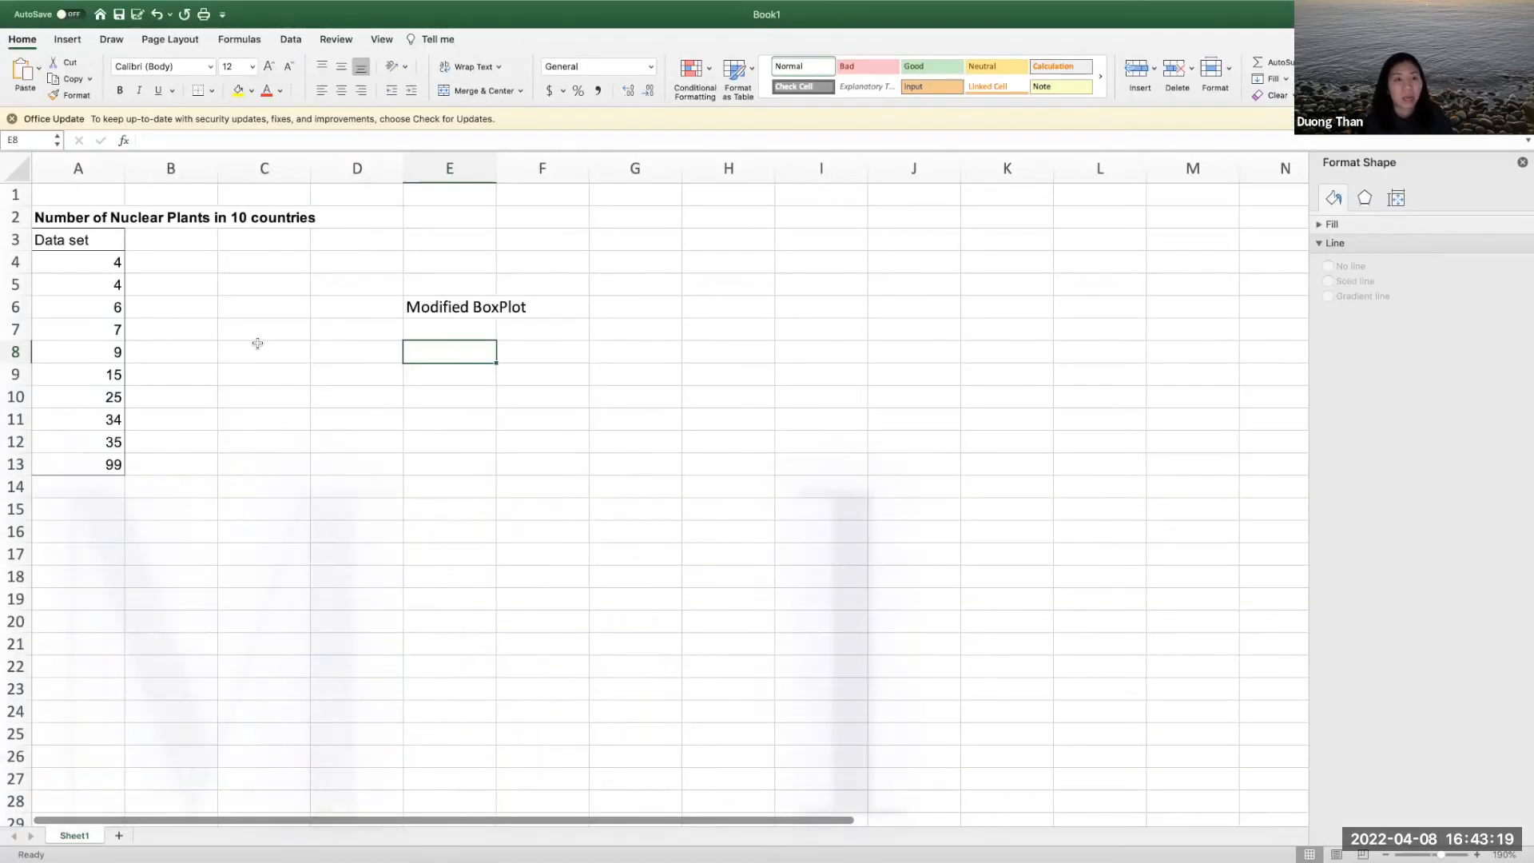
Step: Switch to the Excel workbook and select the nuclear plants data with its header, A3:A13
left_click(77, 240)
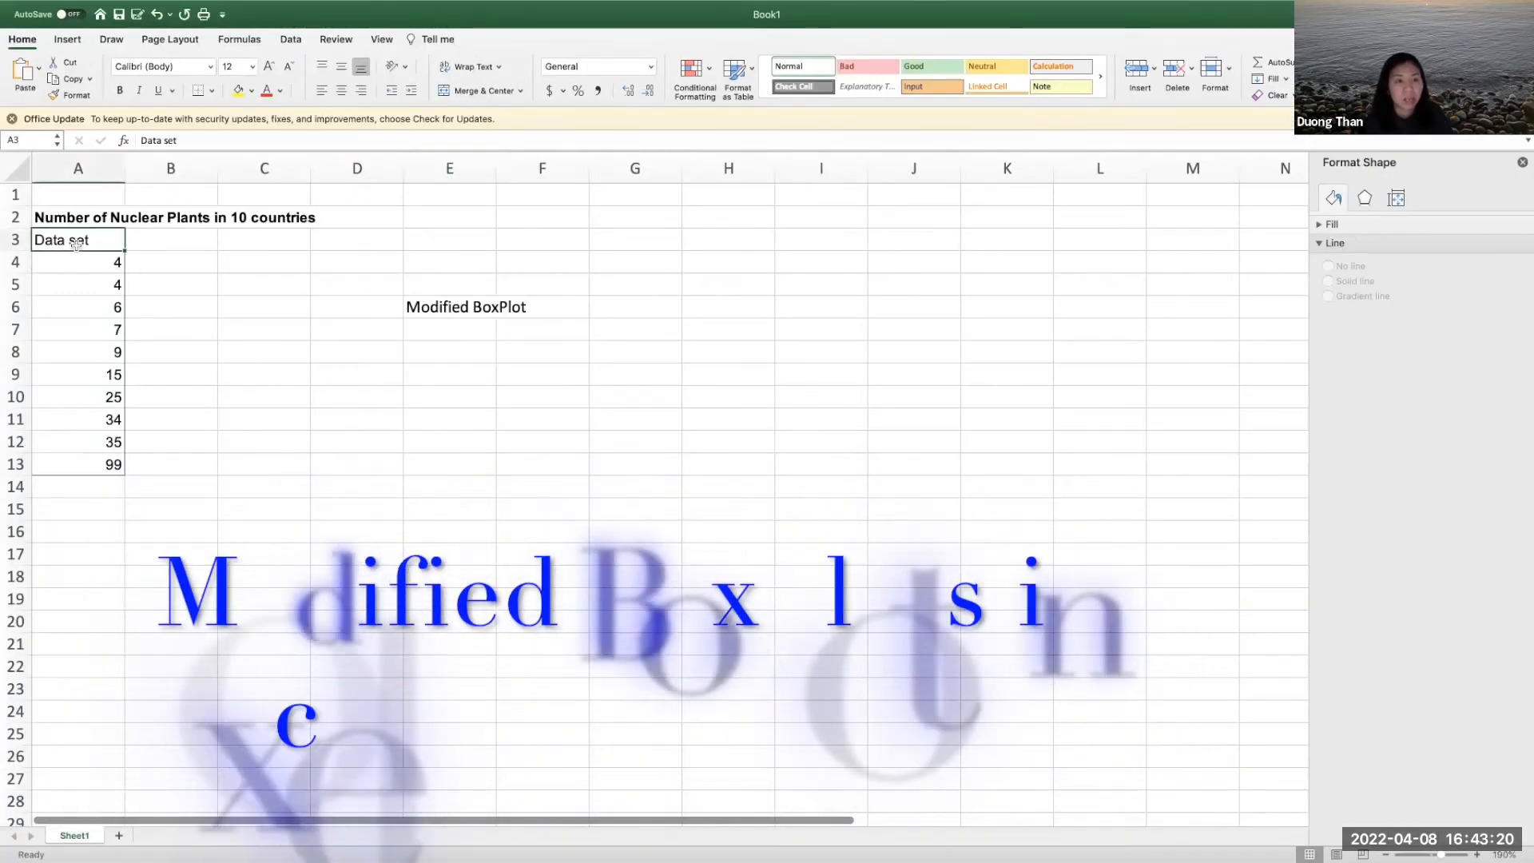
mouse_move(48, 9)
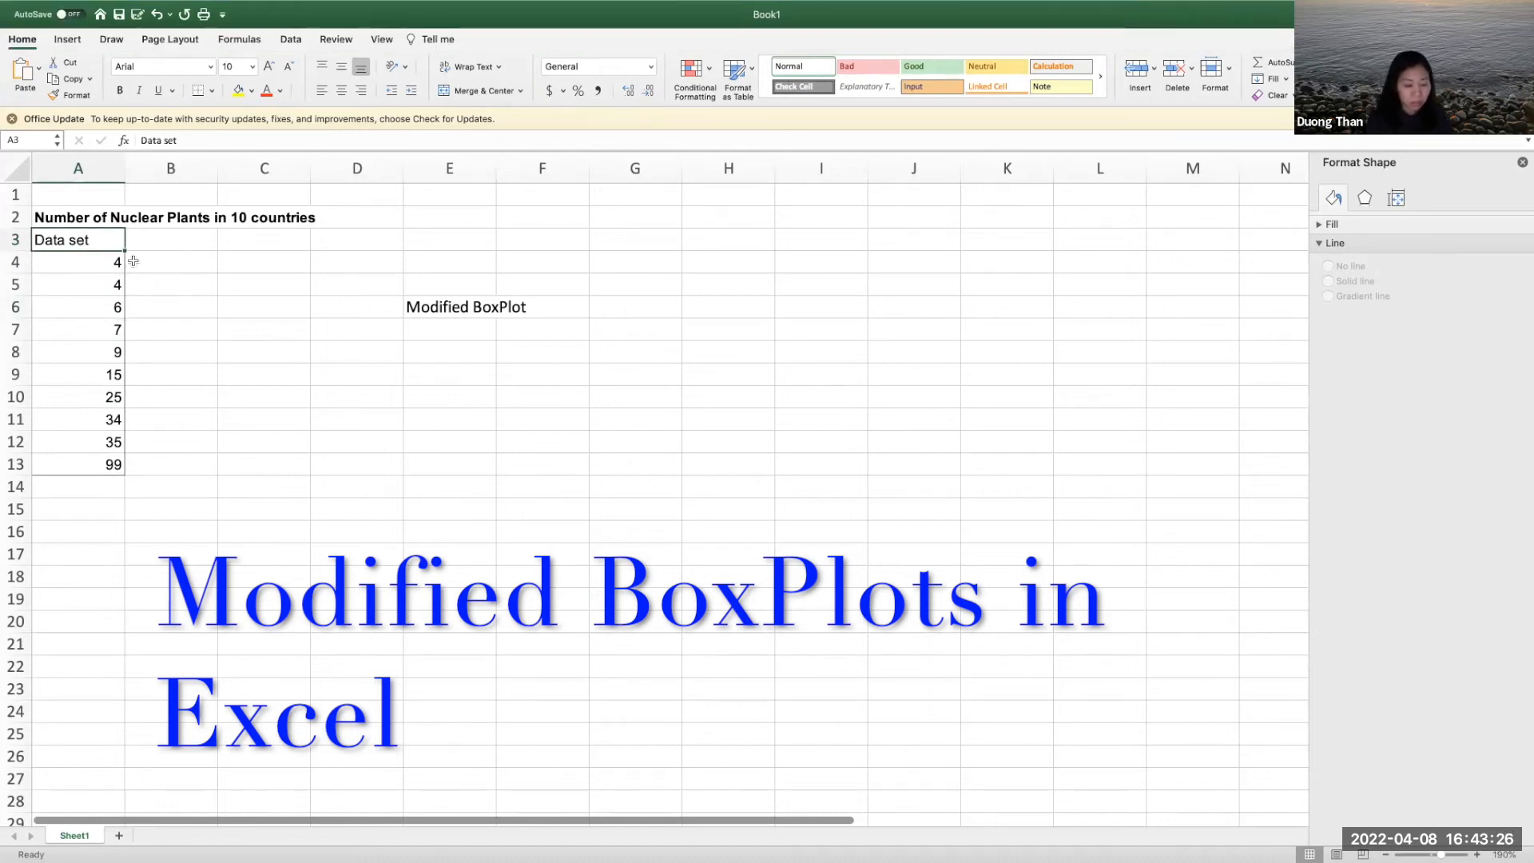
key("shift+Down")
key("shift+Down")
key("shift+Down")
key("shift+Down")
key("shift+Down")
key("shift+Down")
key("shift+Down")
key("shift+Down")
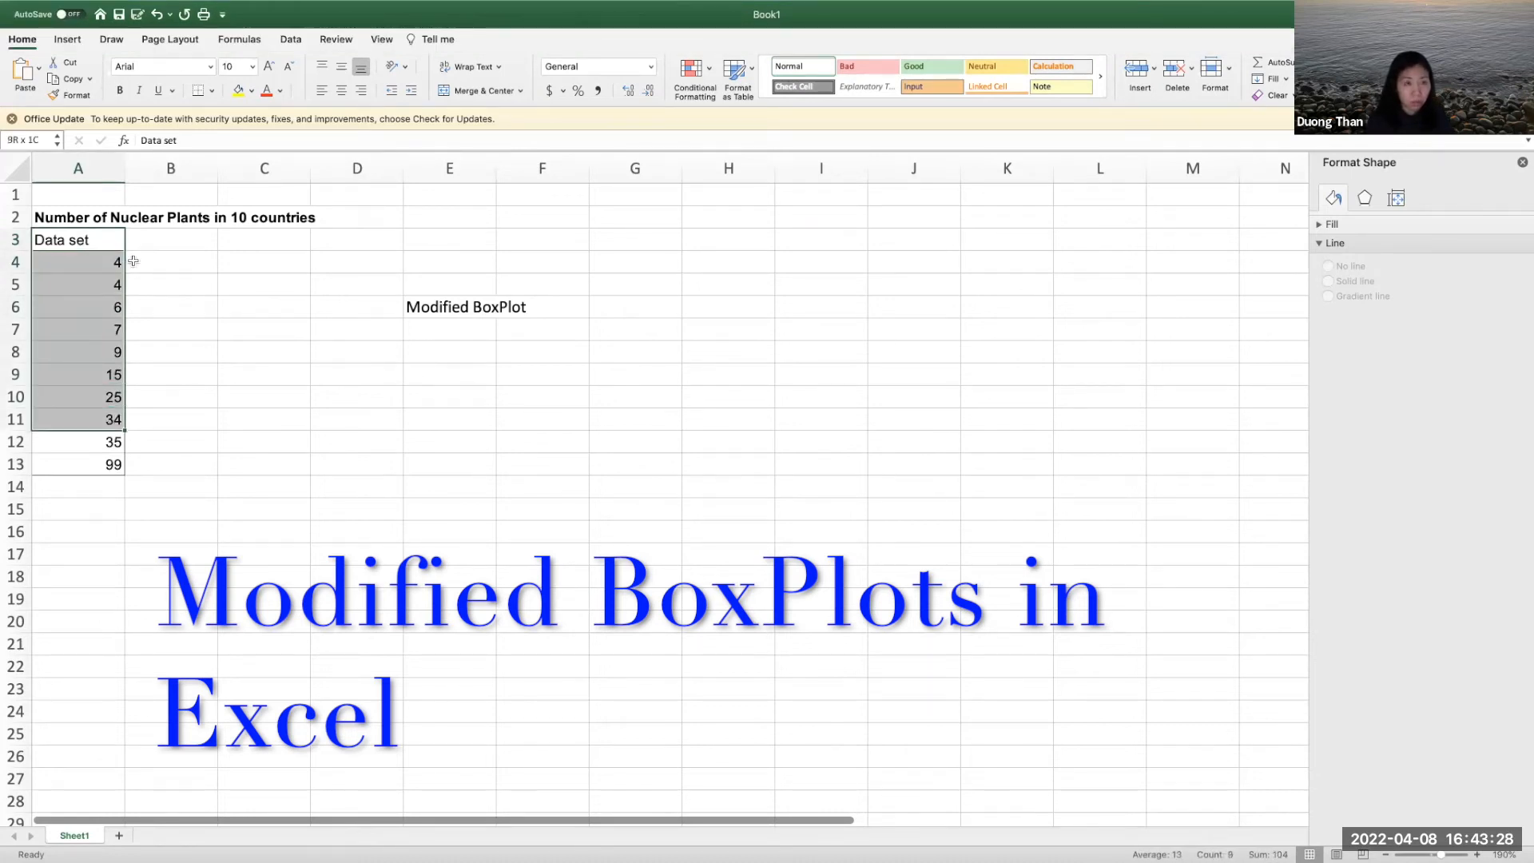
key("shift+Down")
key("shift+Down")
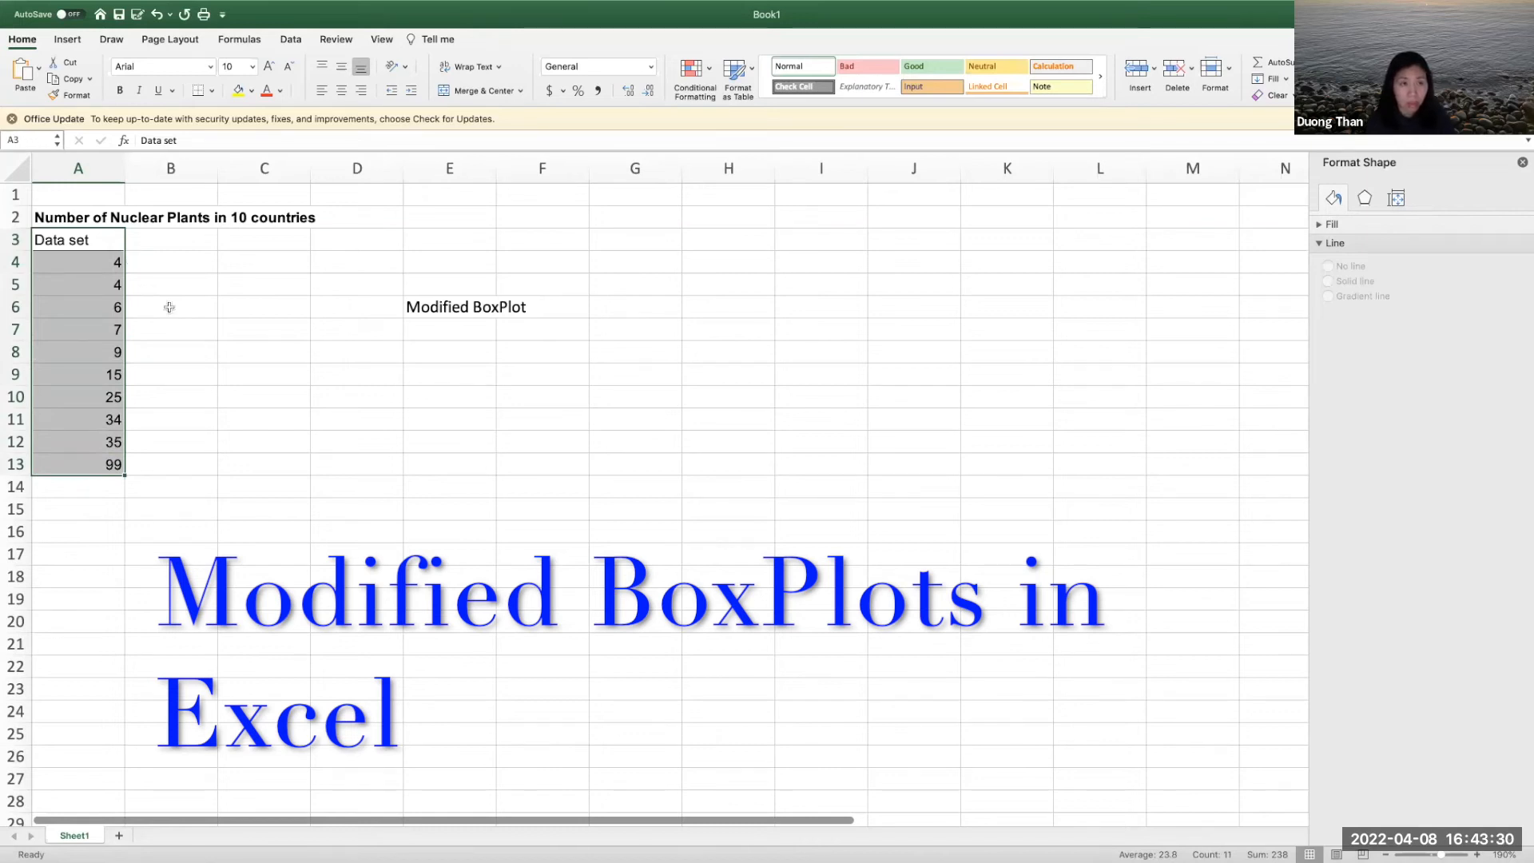
Step: Look through the recommended charts and the other chart type galleries for a box plot
left_click(67, 40)
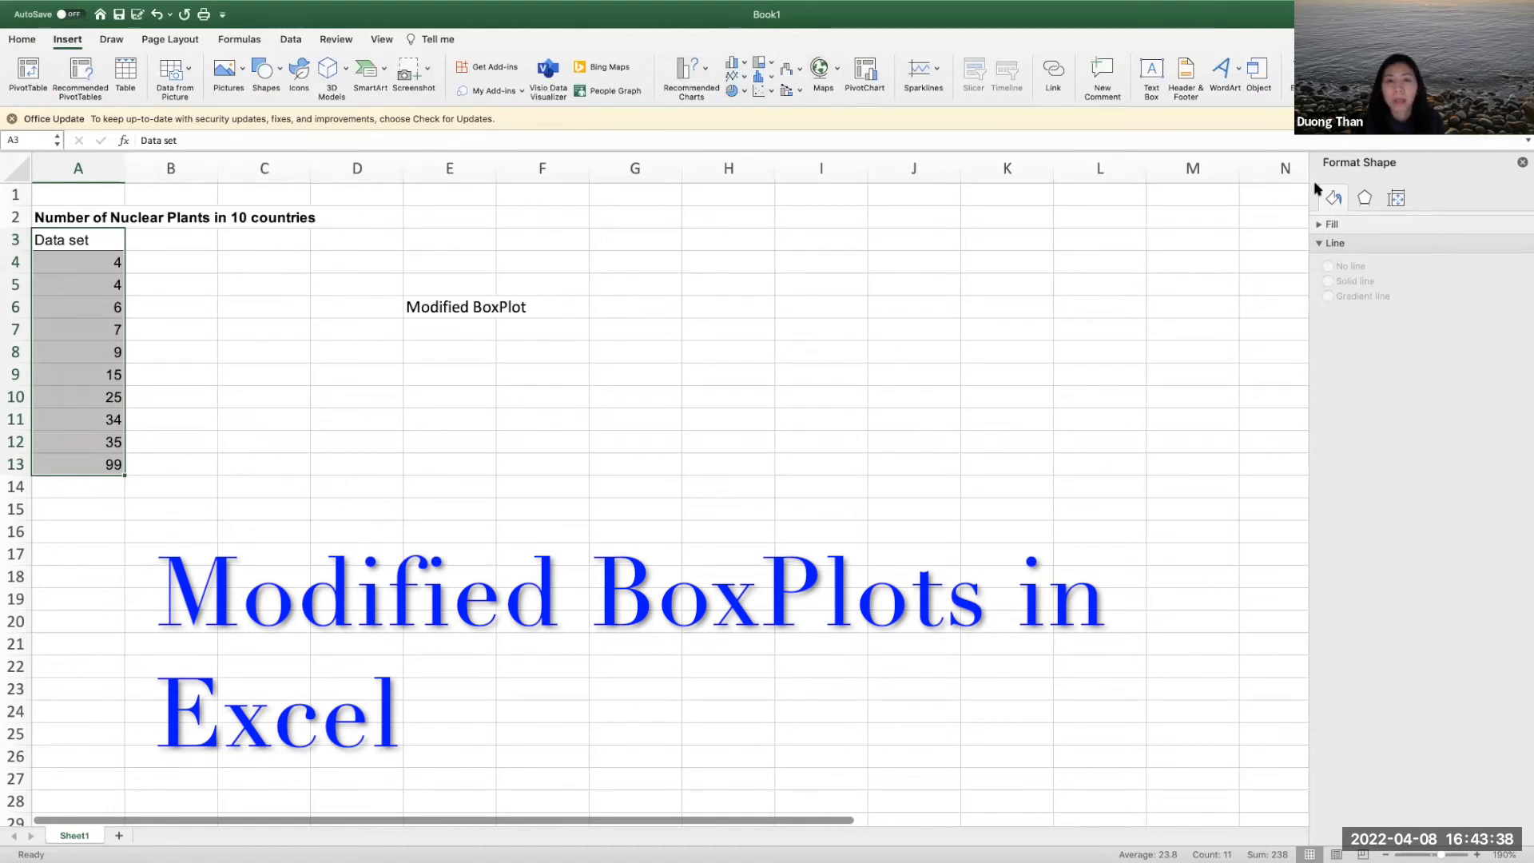
left_click(704, 74)
scroll(763, 268, "down", 5)
scroll(759, 271, "down", 5)
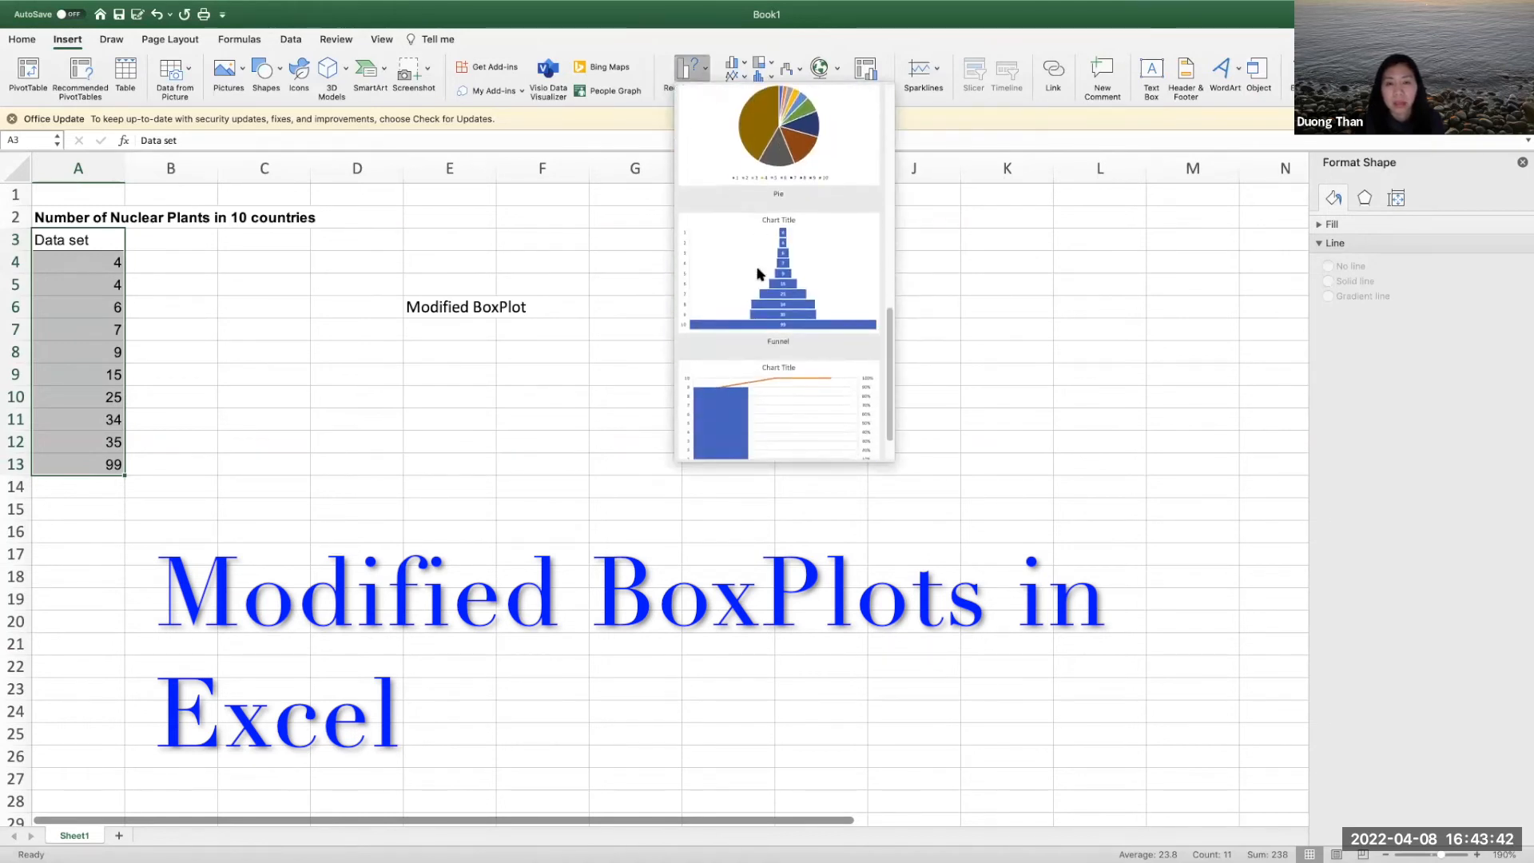
scroll(700, 120, "up", 10)
left_click(703, 72)
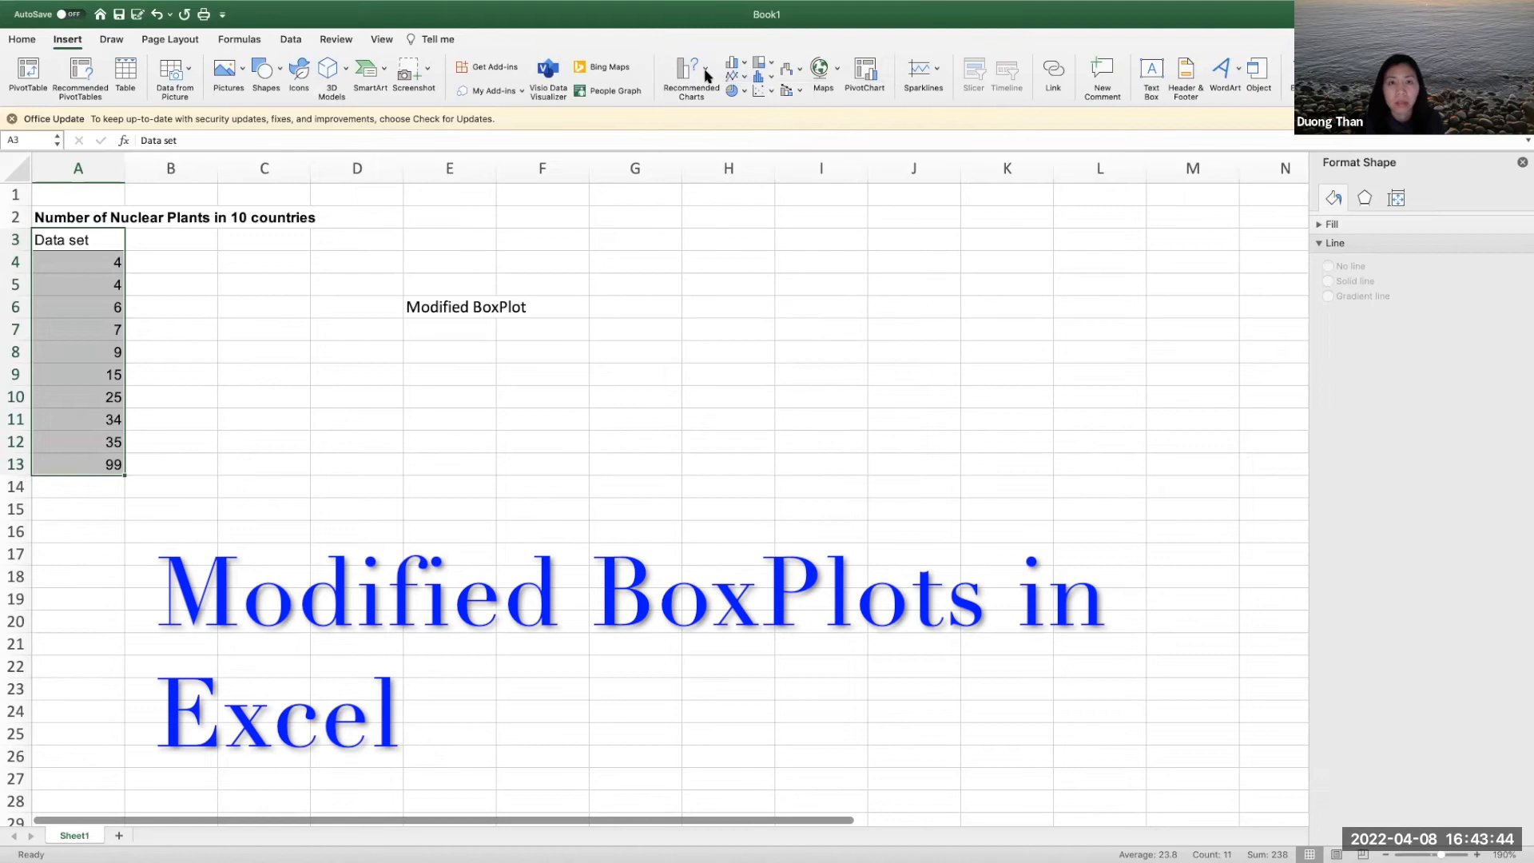
left_click(743, 69)
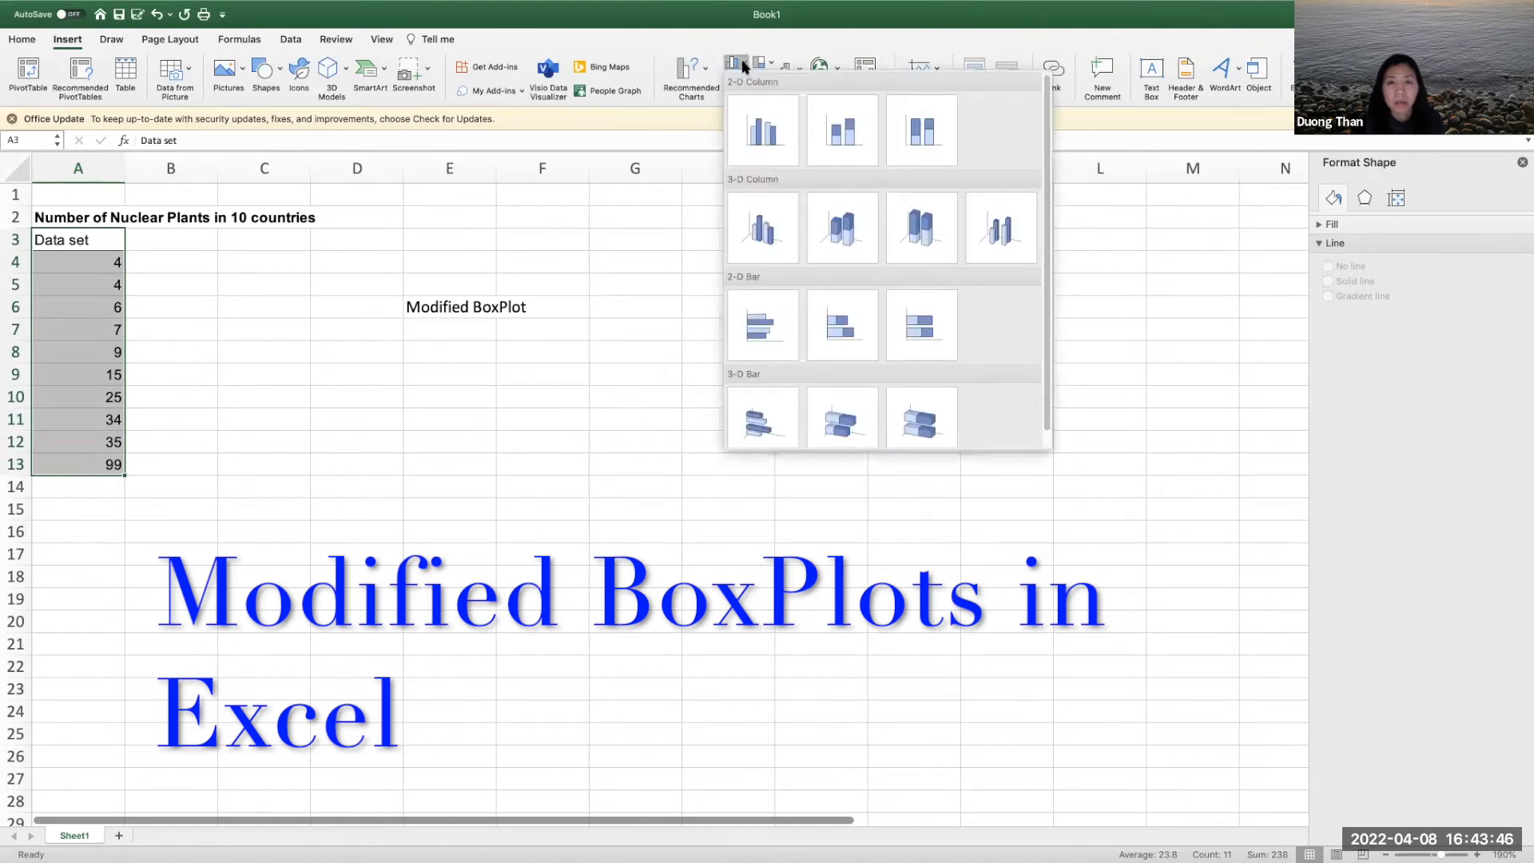
left_click(743, 68)
left_click(745, 78)
left_click(745, 78)
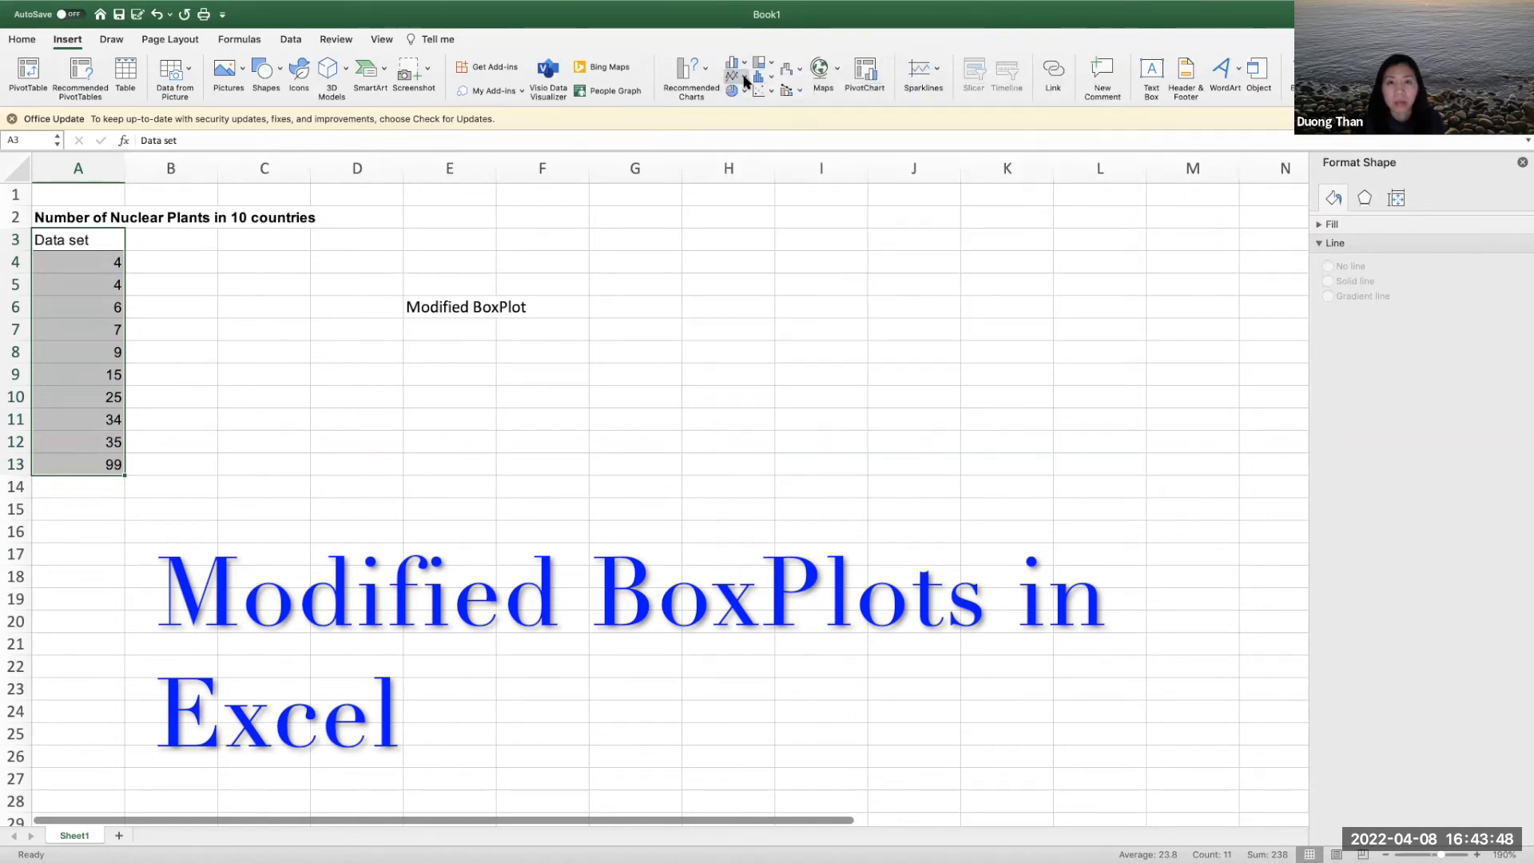
left_click(743, 92)
left_click(743, 92)
left_click(769, 65)
left_click(770, 65)
Step: Insert a Box and Whisker chart of the selected data, placed below the Modified BoxPlot label
left_click(760, 76)
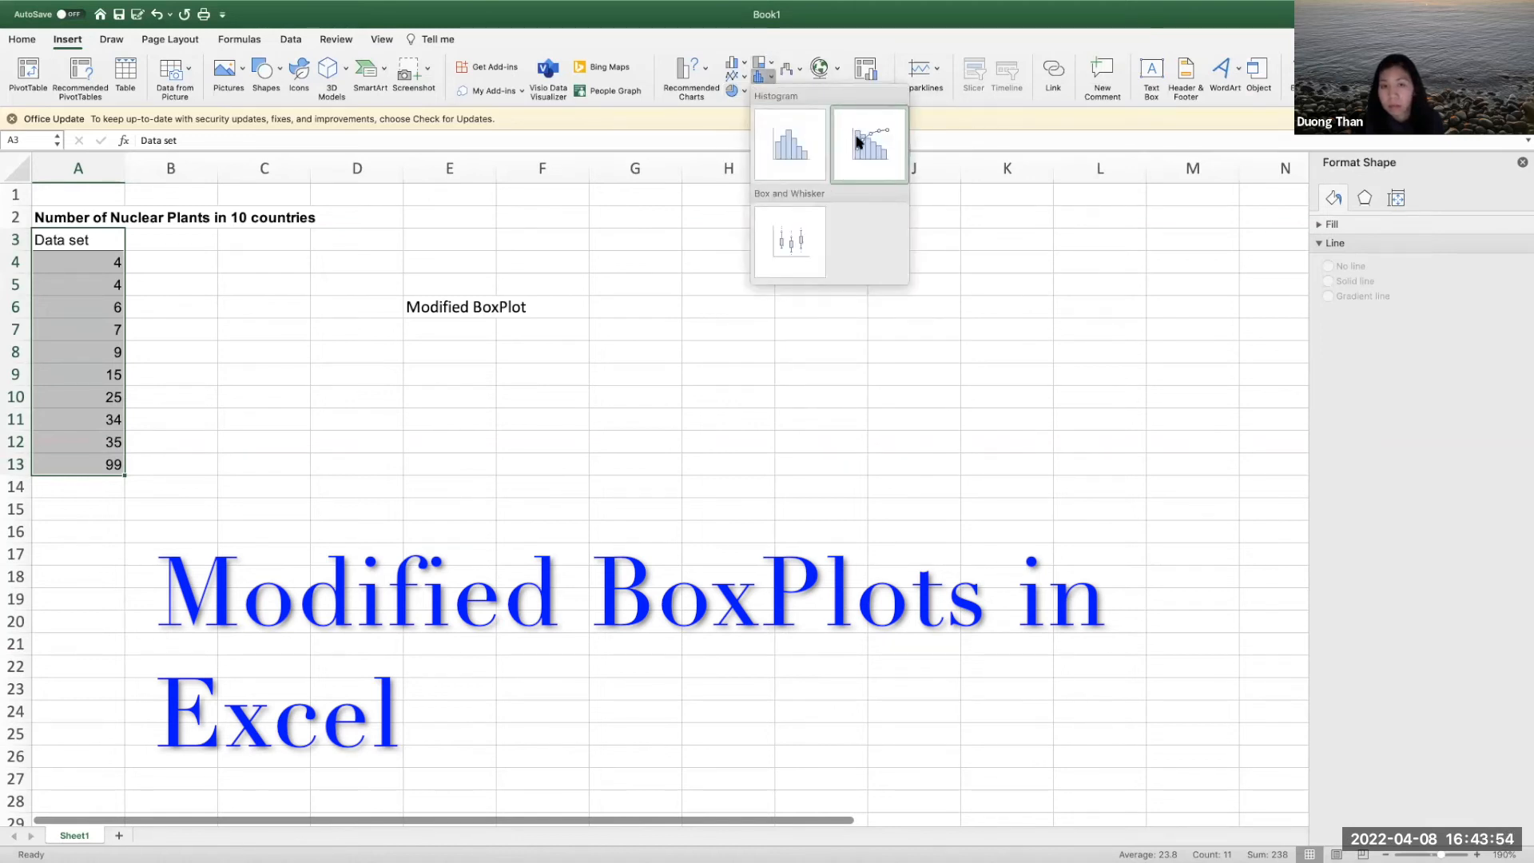
left_click(779, 249)
left_click_drag(730, 360, 711, 360)
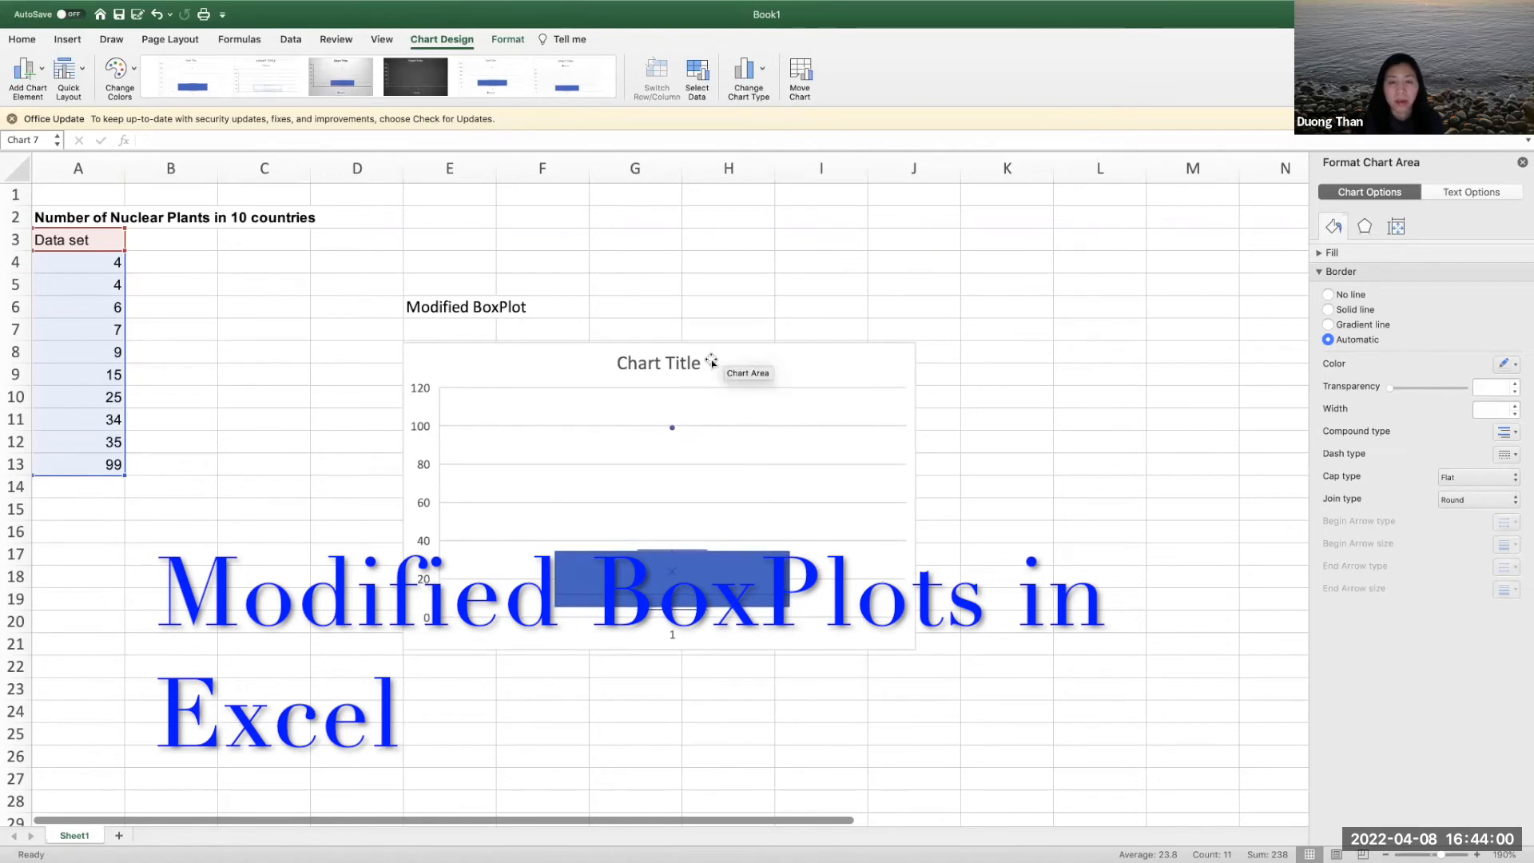
Step: Set the box plot's chart title to "# Nuclear plants"
left_click(675, 364)
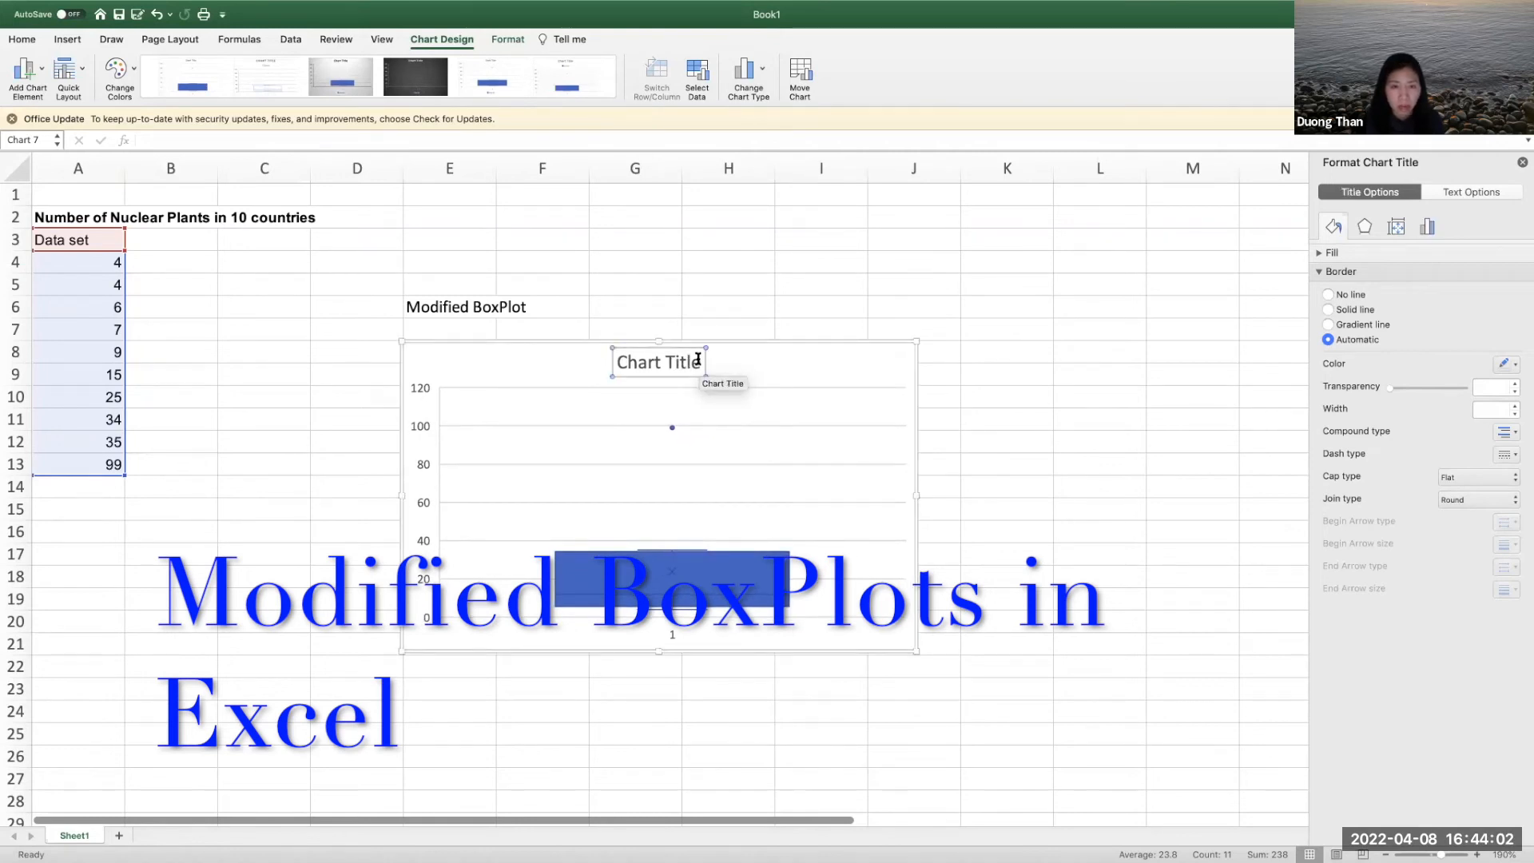
triple_click(698, 359)
type("# Nuclear plants")
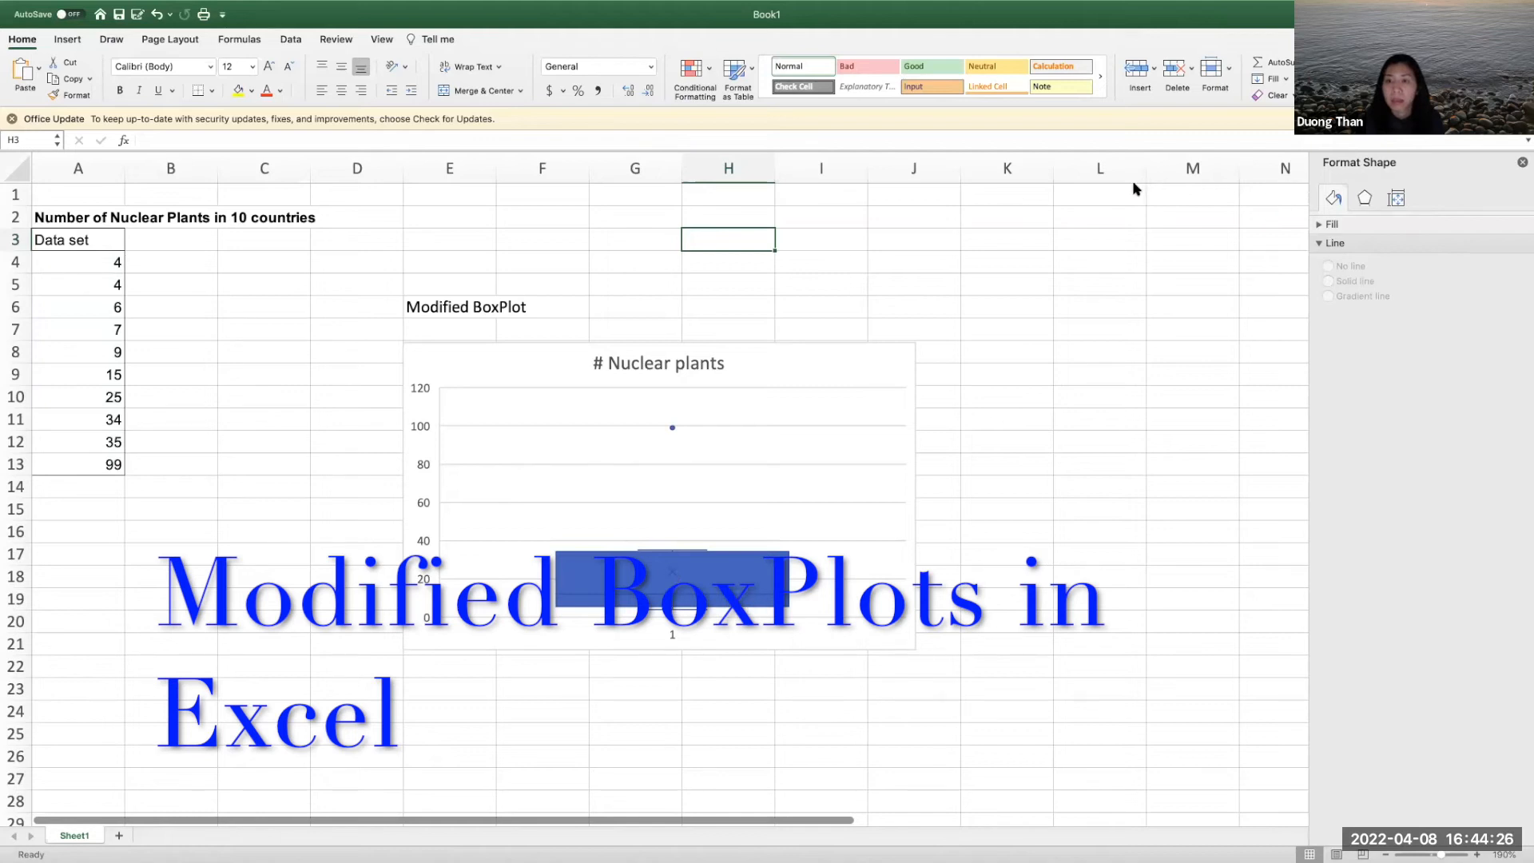
Step: Examine the box series' formatting settings, including its fill, effects and Box and Whisker options
left_click(670, 585)
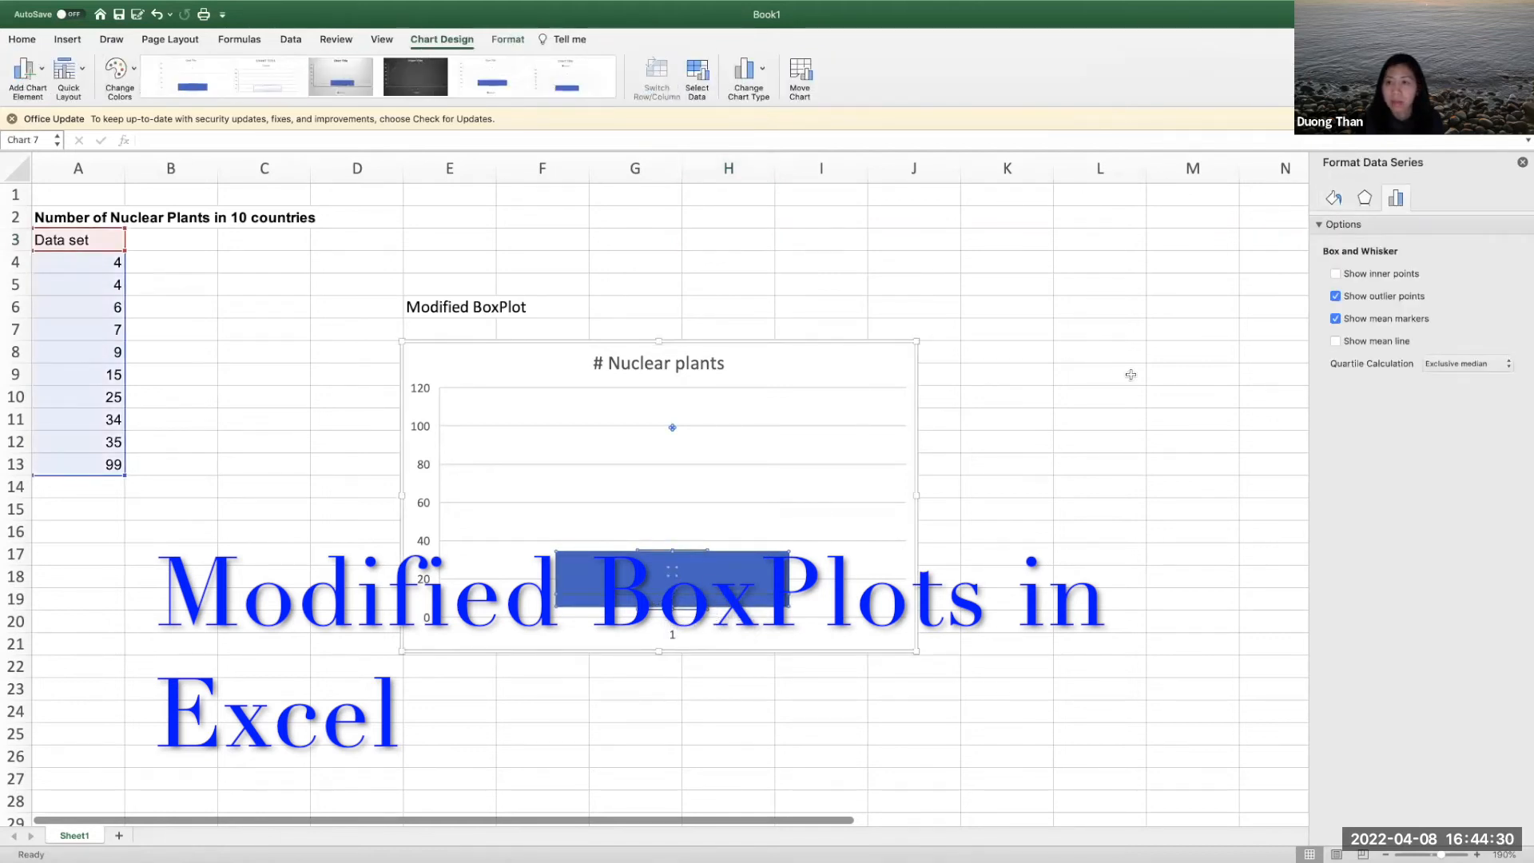
left_click(1334, 199)
left_click(1364, 199)
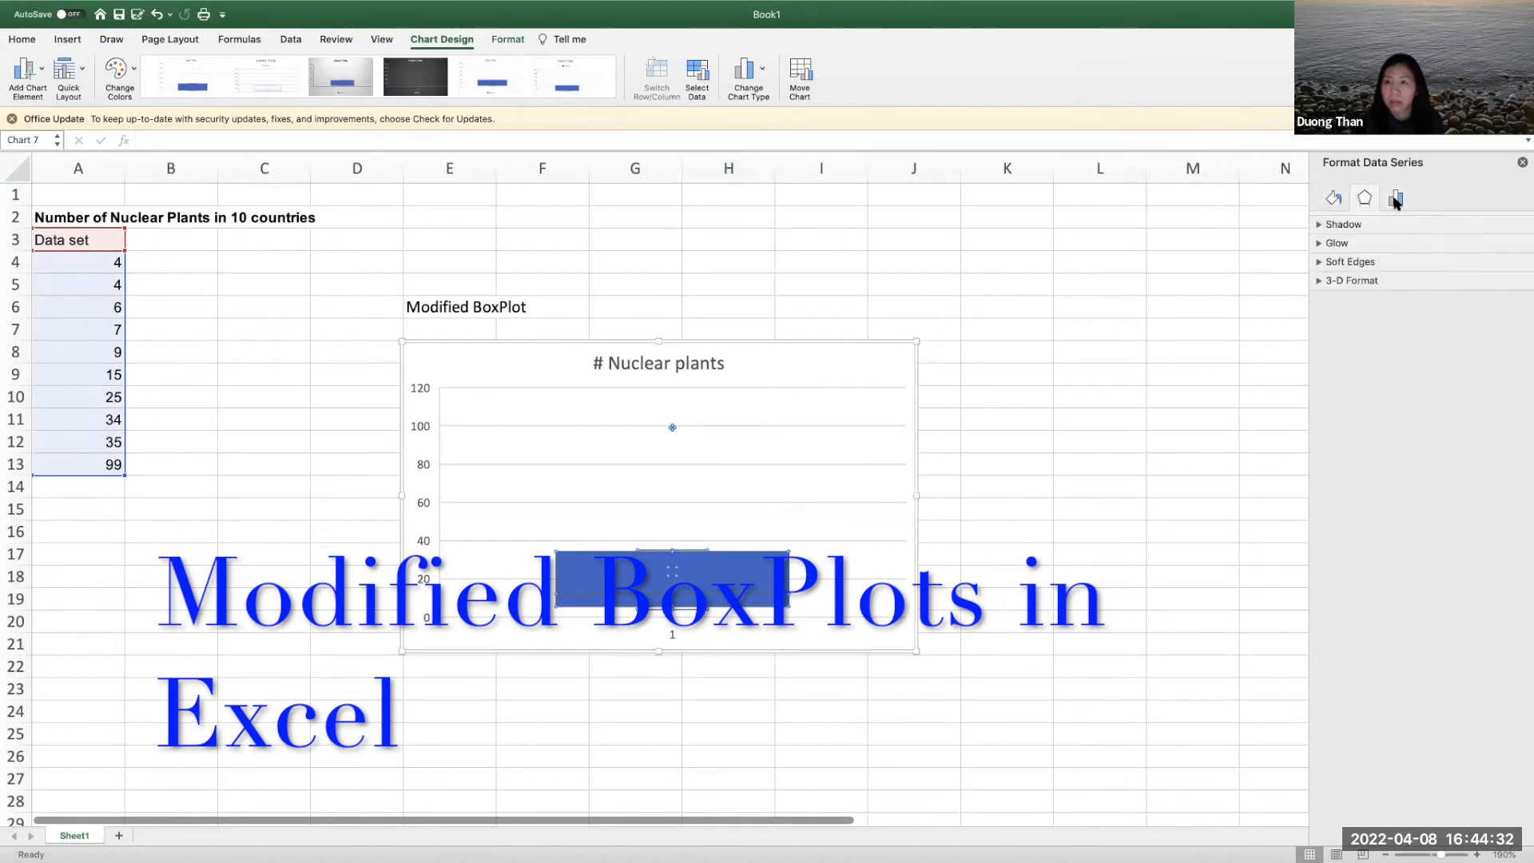
left_click(1396, 198)
left_click(1326, 202)
left_click(1394, 198)
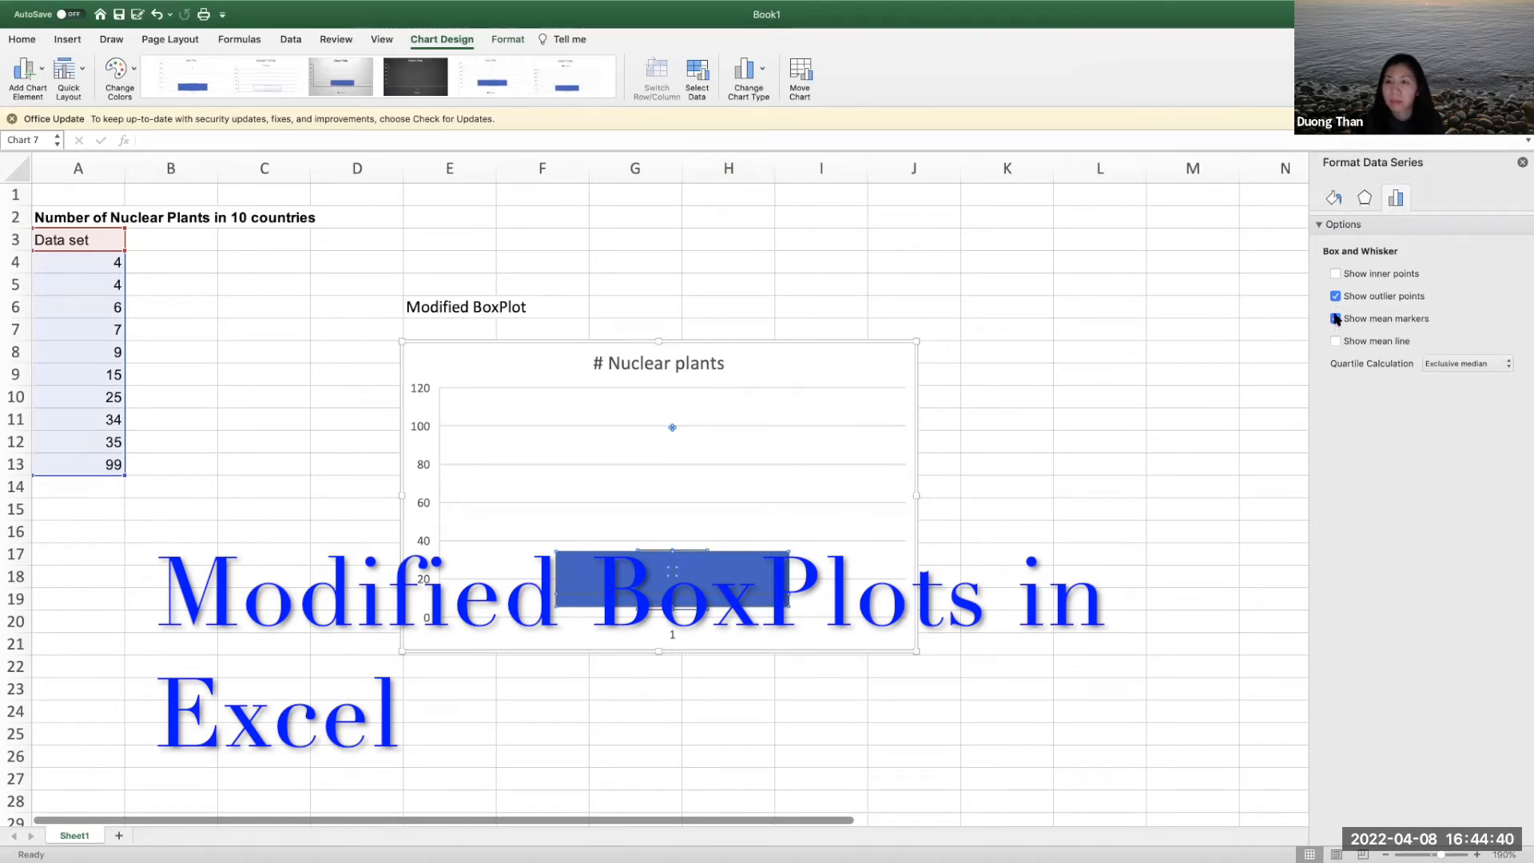
Step: Try showing the inner points on the box plot and hide them again
left_click(1334, 275)
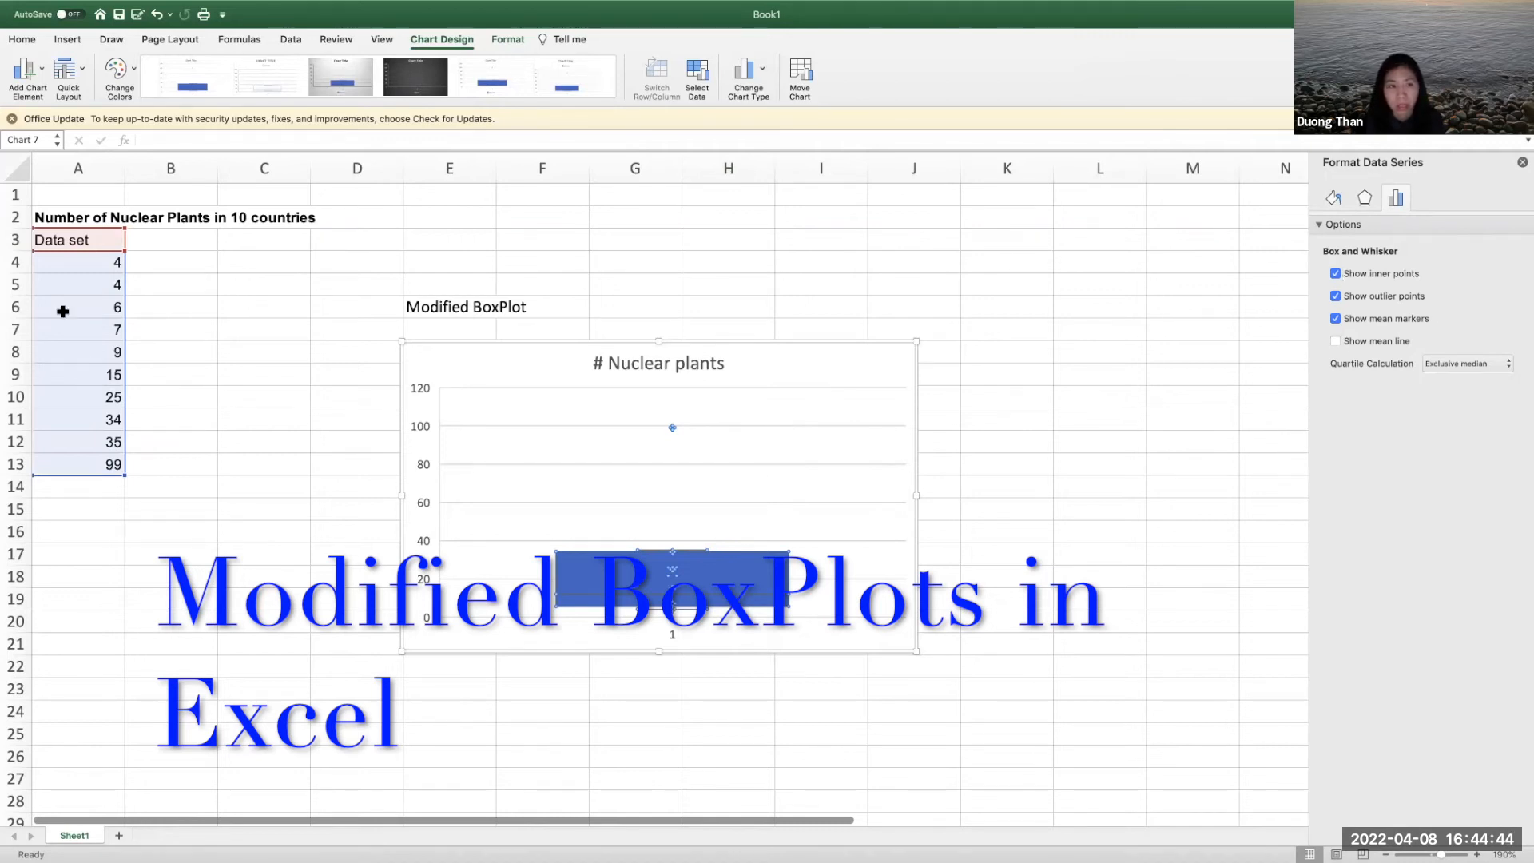
left_click(1335, 274)
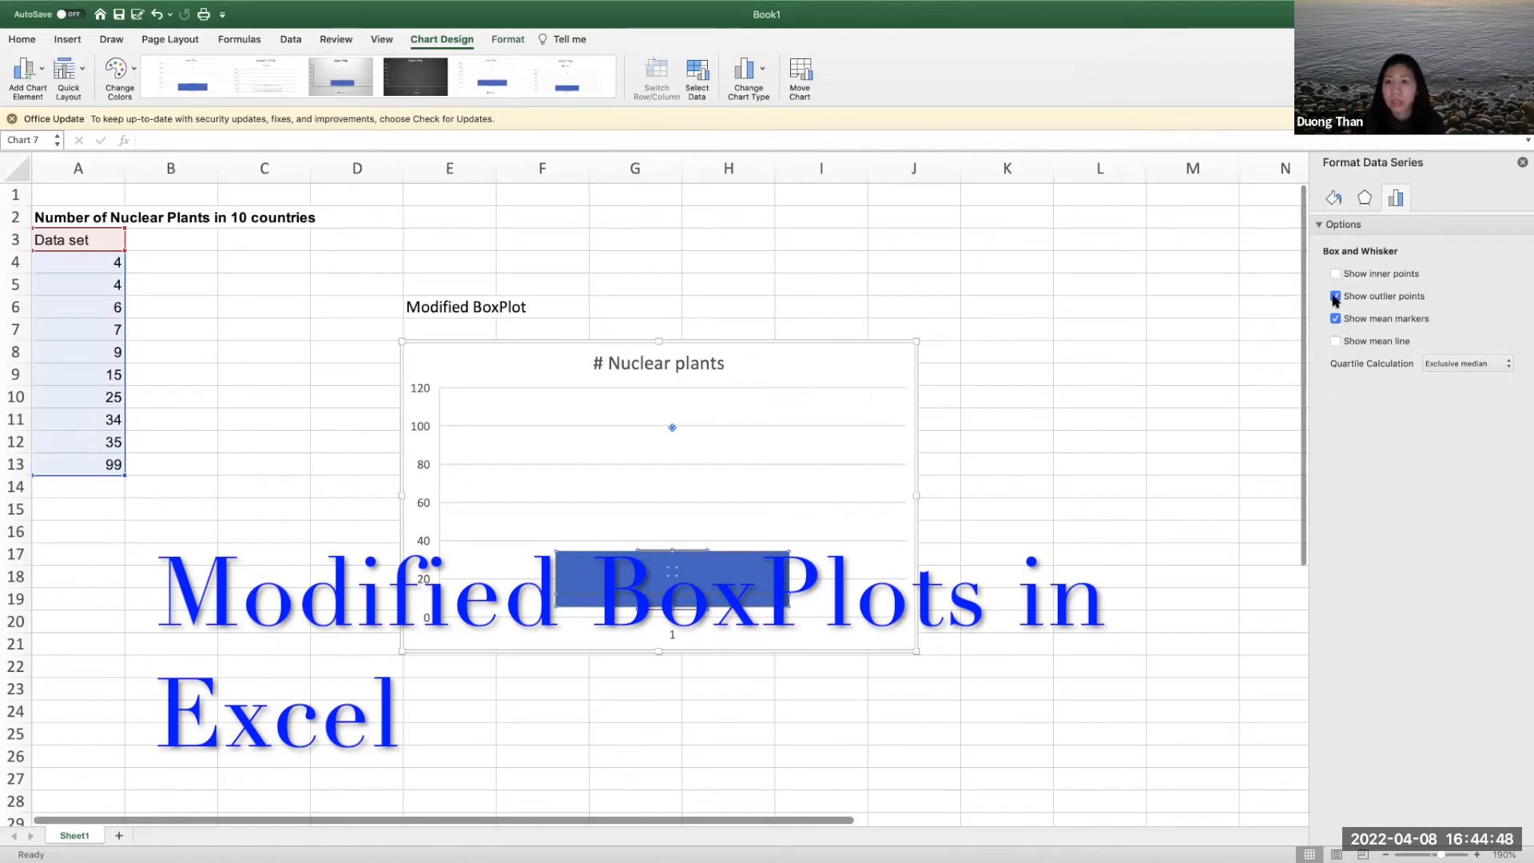
Step: Try the box plot with and without its outlier points, leaving the outlier points hidden
left_click(1334, 296)
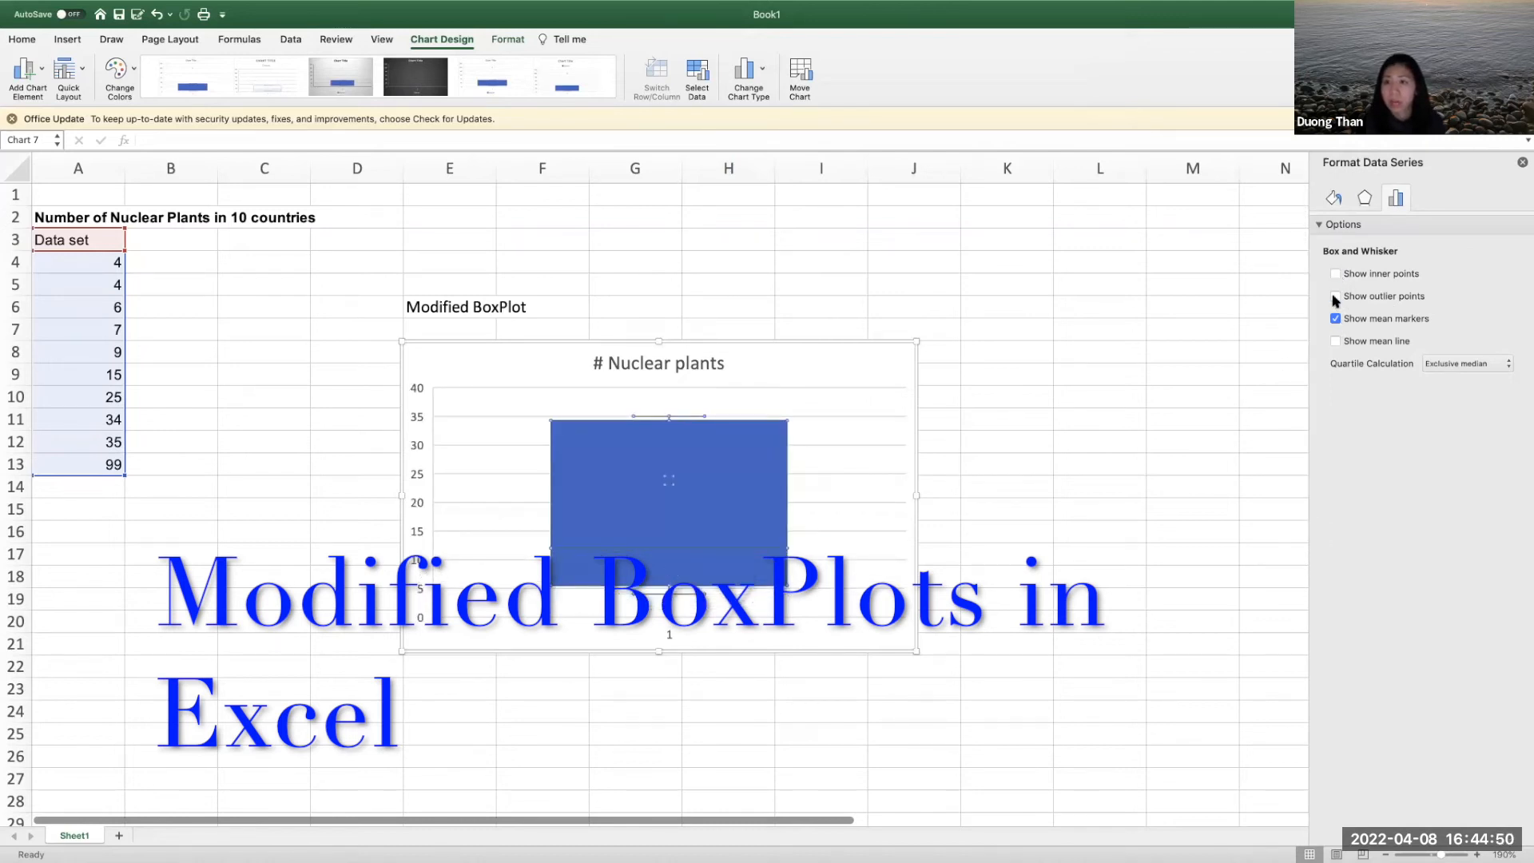
left_click(1335, 297)
mouse_move(669, 429)
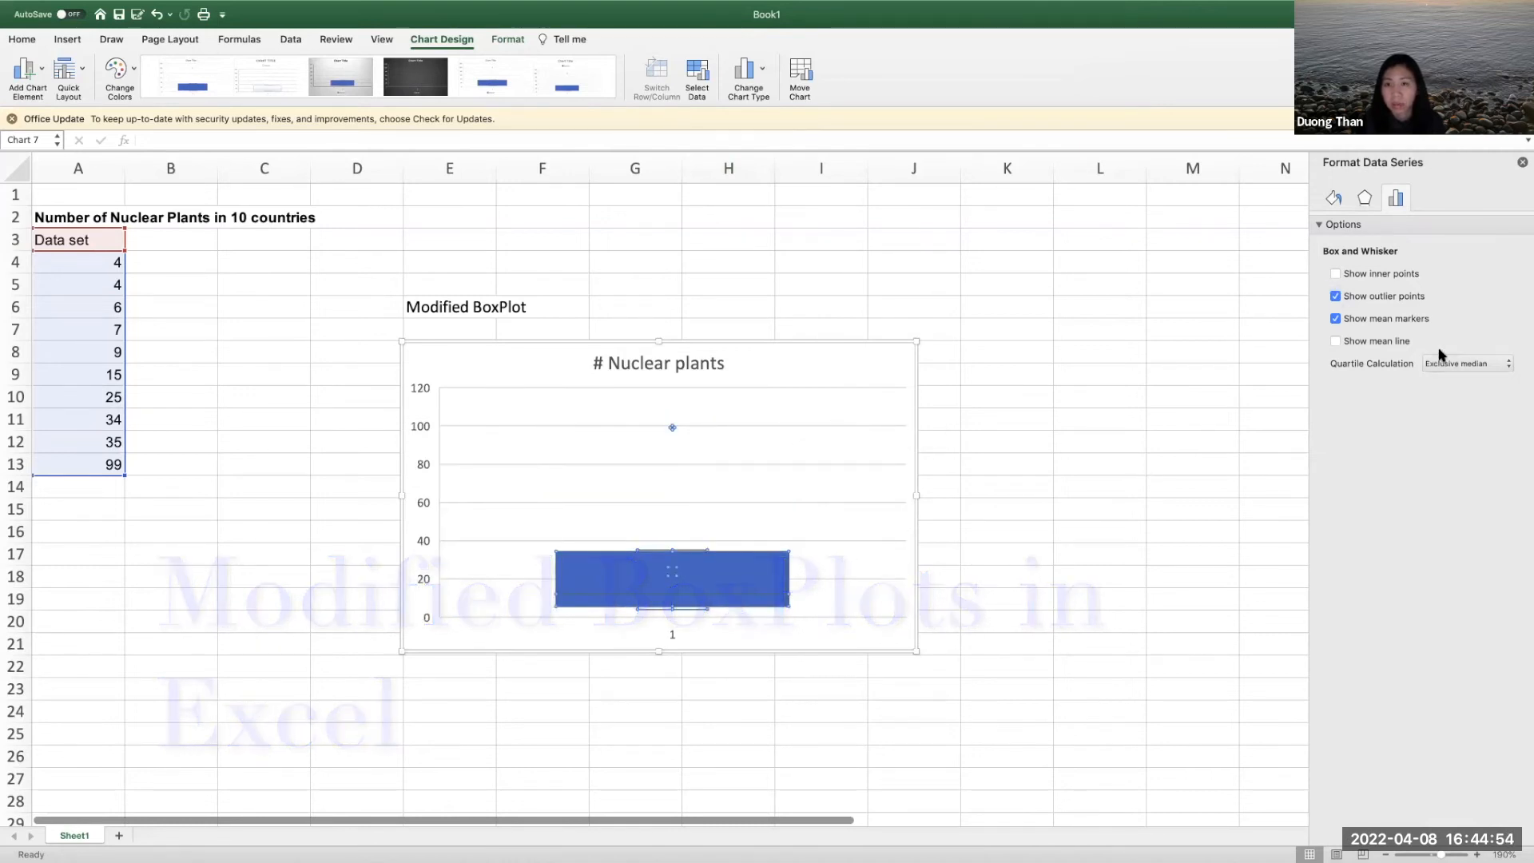
left_click(1335, 297)
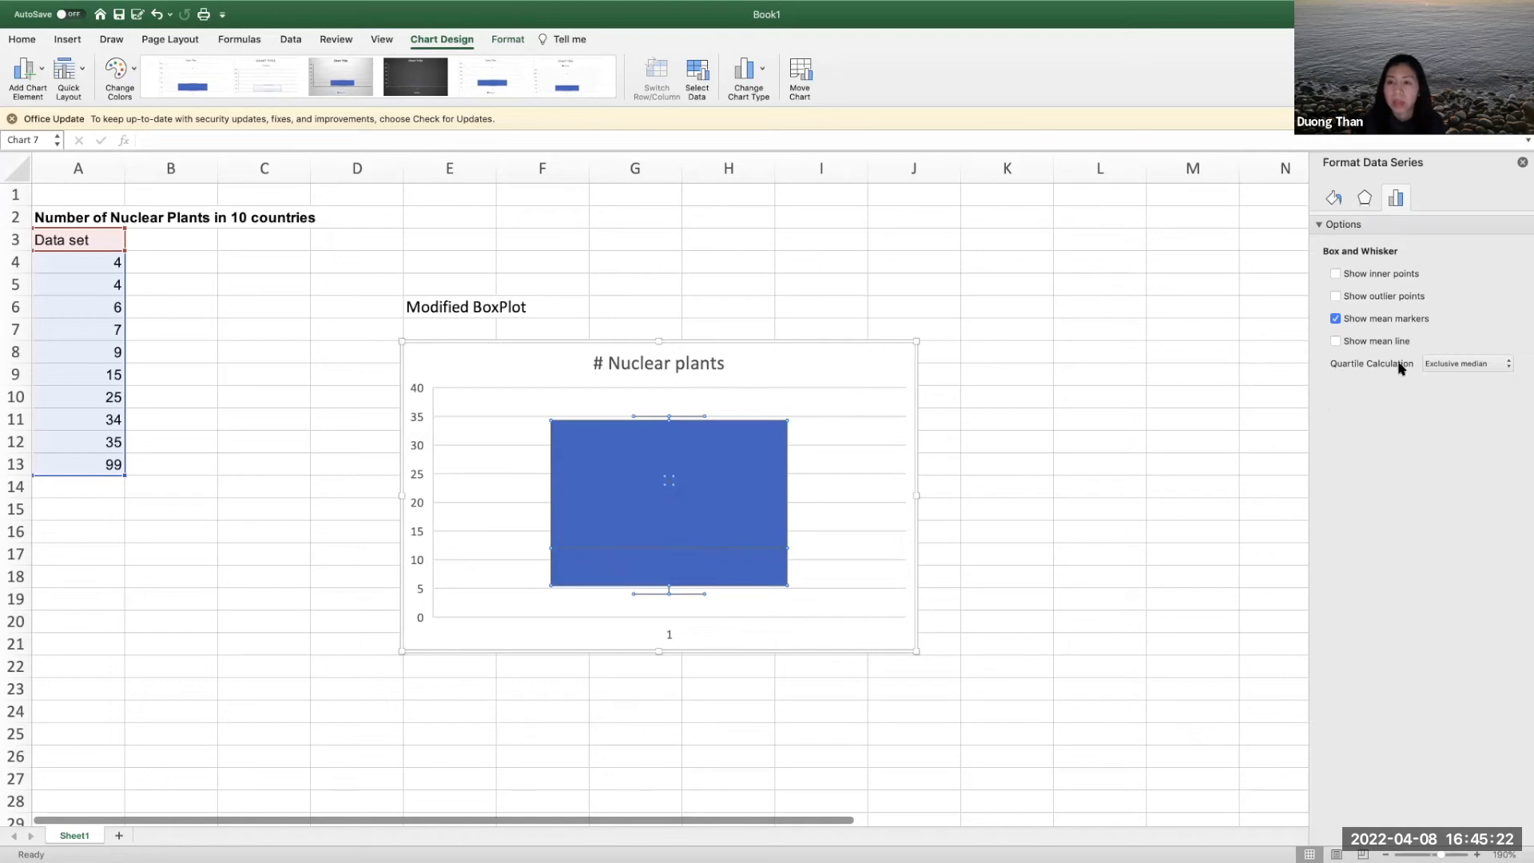
Step: Set the box plot's quartile calculation to Inclusive median and turn its outlier points back on
left_click(1448, 366)
left_click(1444, 361)
left_click(1442, 363)
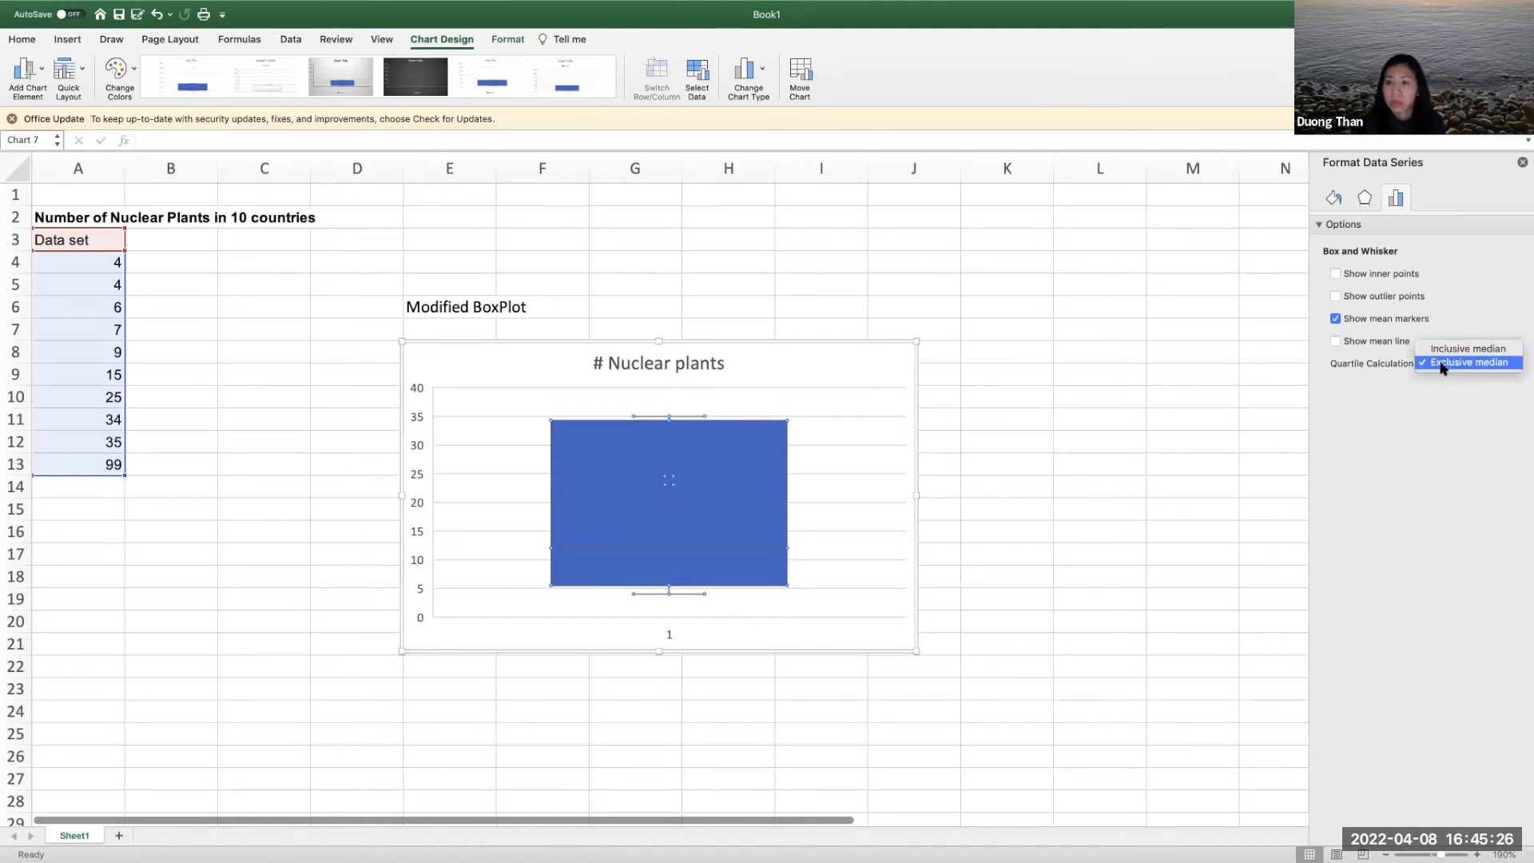
left_click(1450, 349)
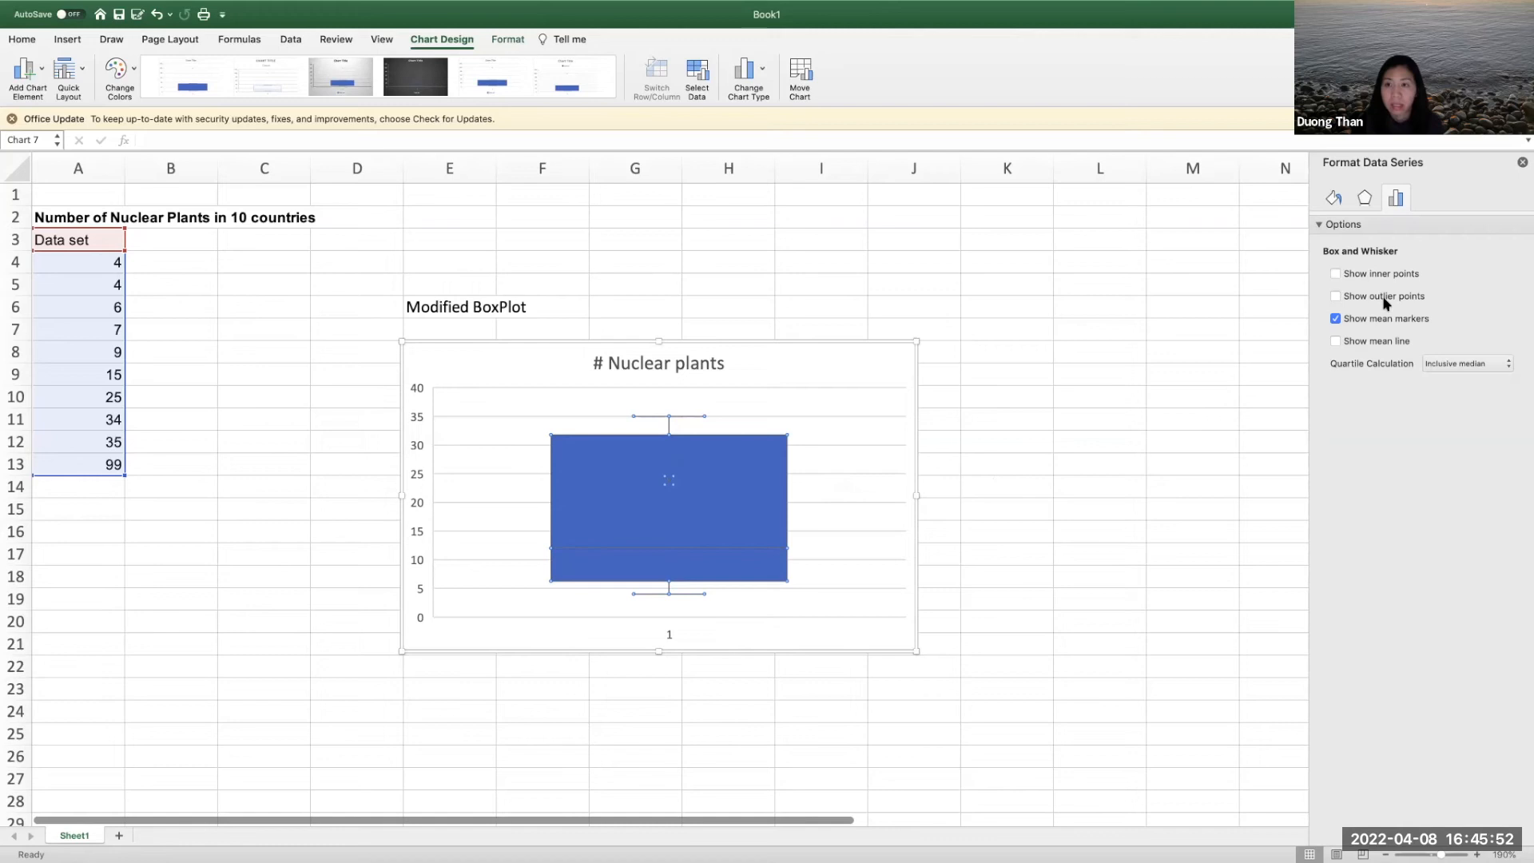
left_click(1335, 297)
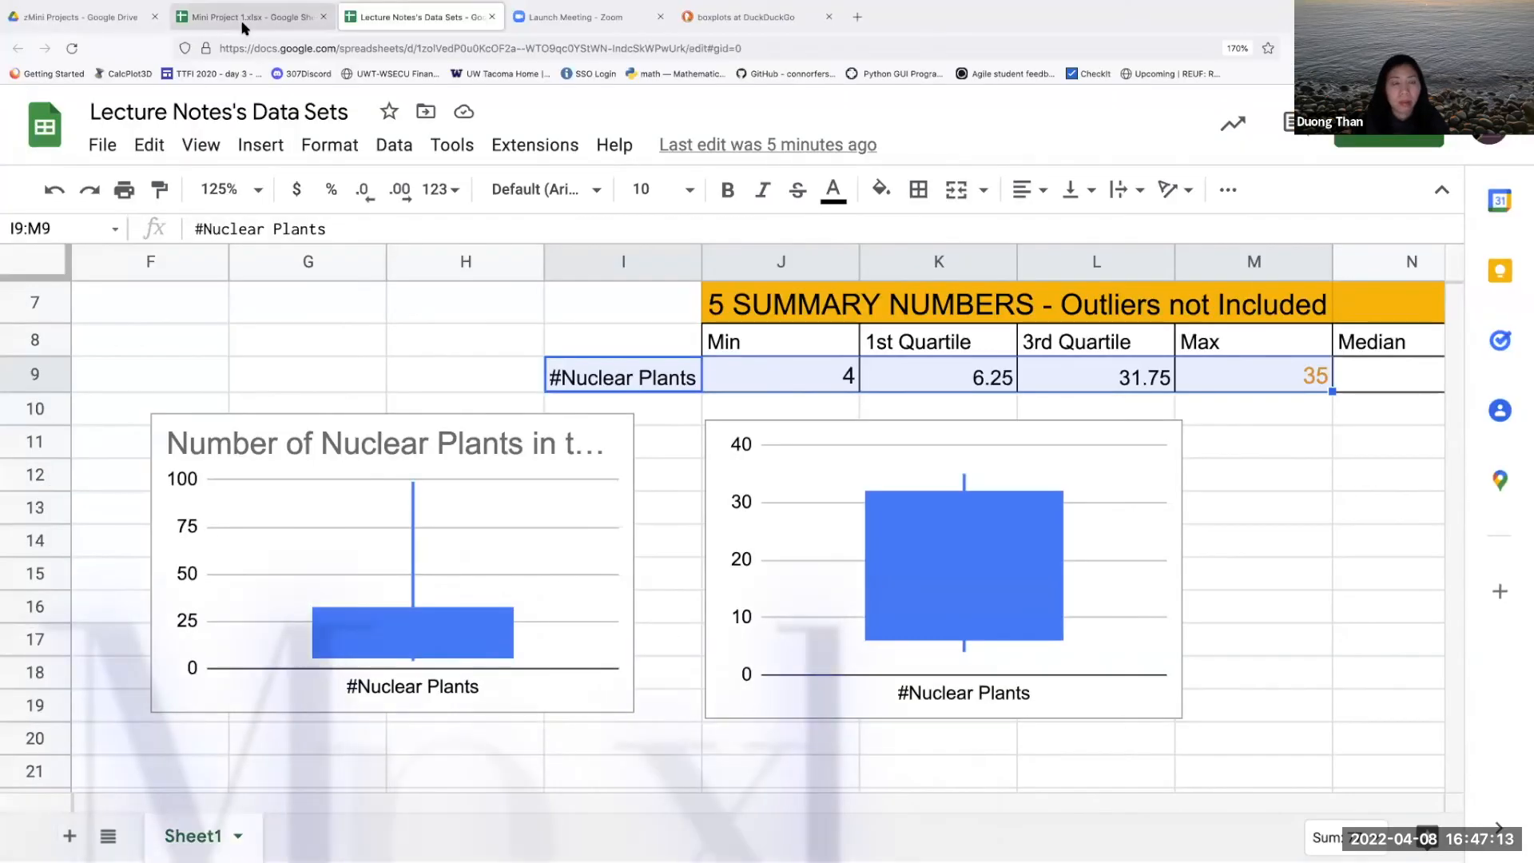
Step: Switch to the Mini Project 1 spreadsheet and examine the Sample 1 and Sample 2 data and their five-number summary table
left_click(243, 25)
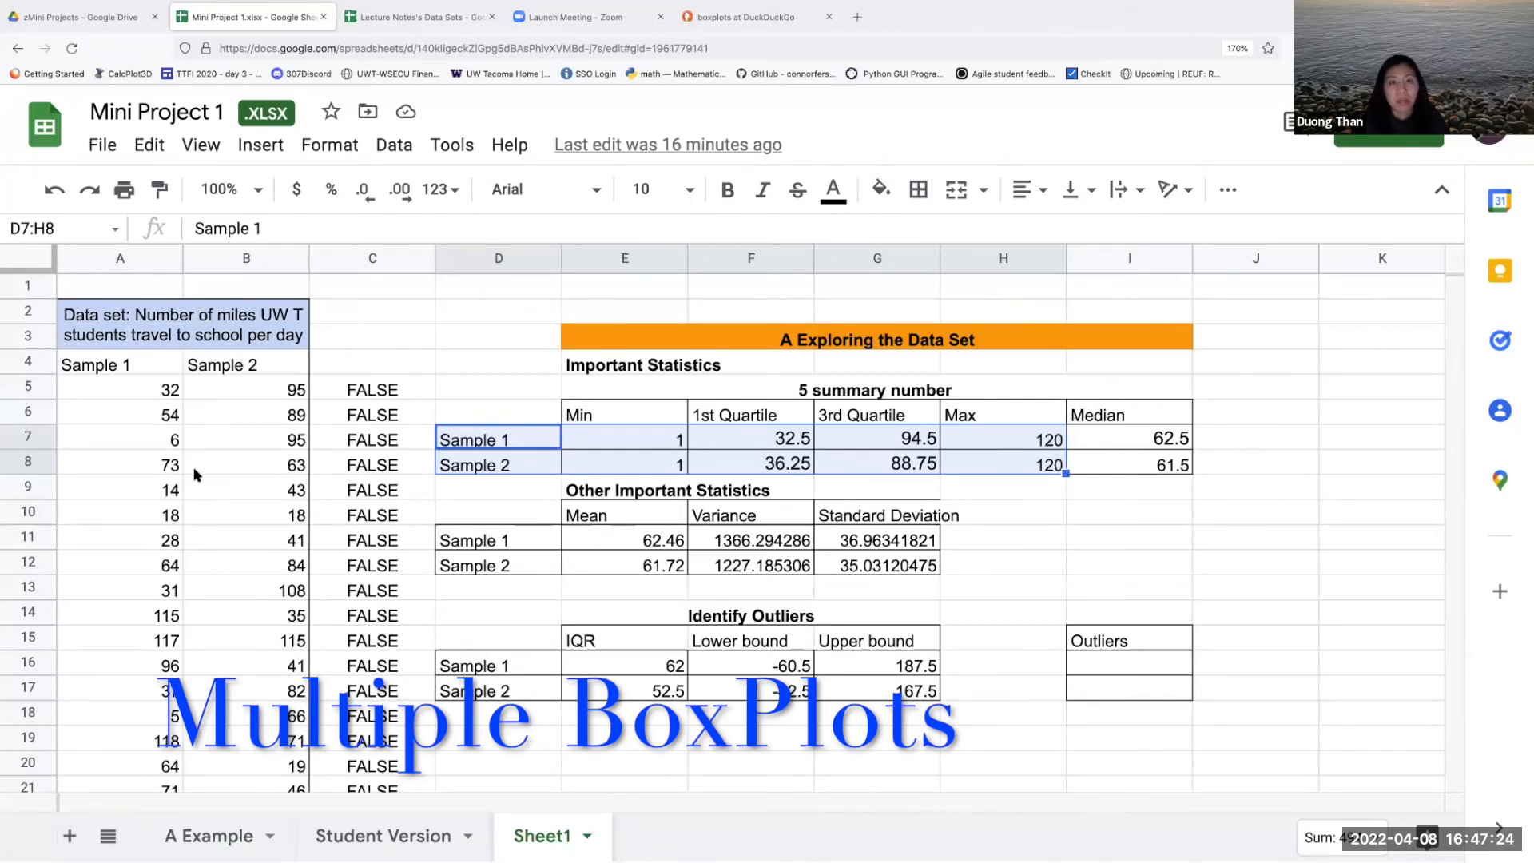
left_click(118, 365)
left_click(216, 389)
left_click(124, 423)
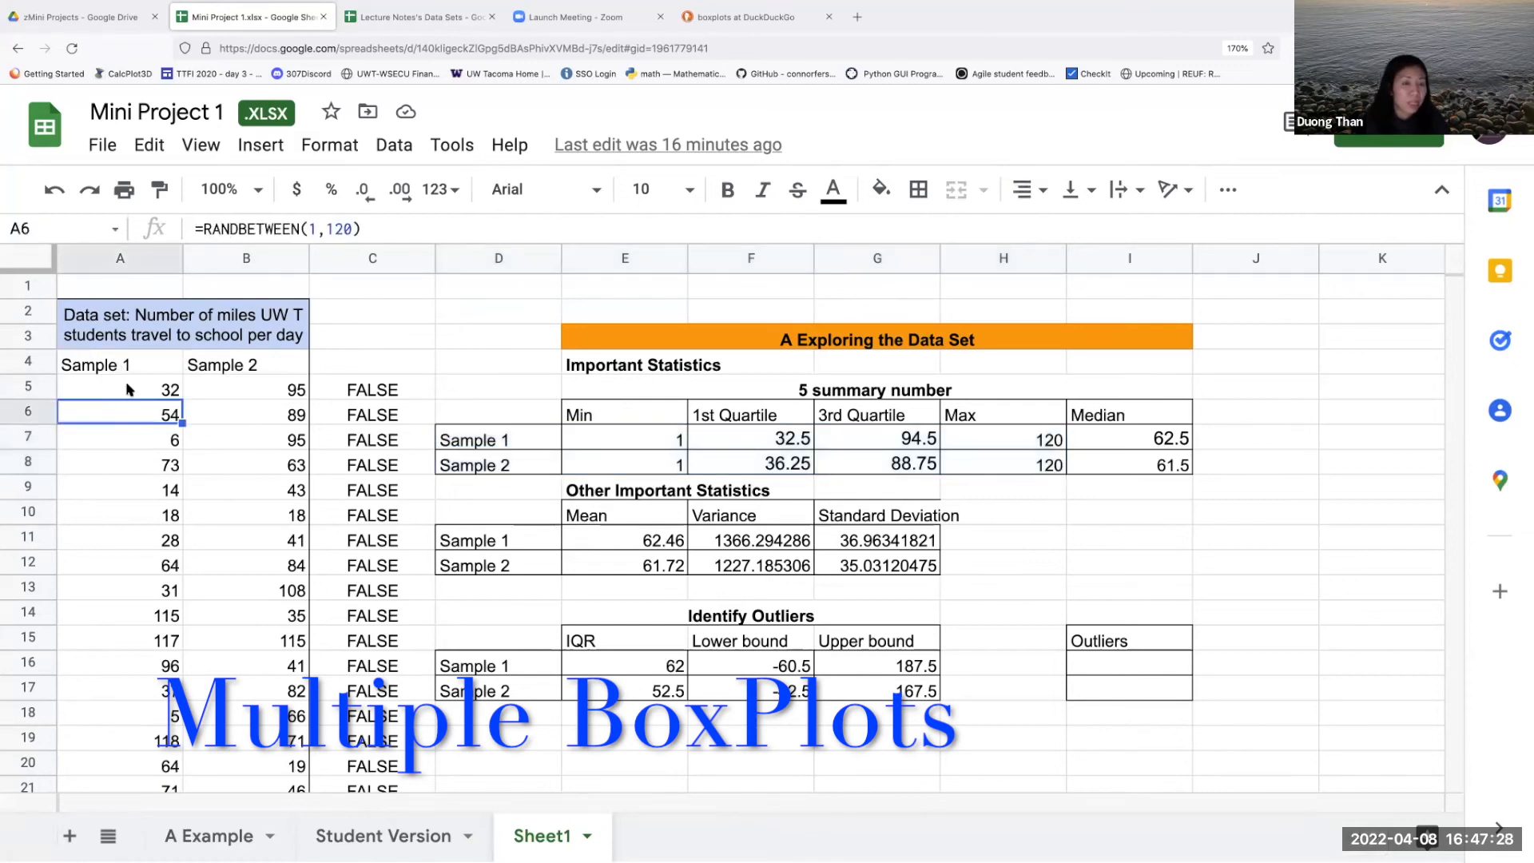
left_click(132, 390)
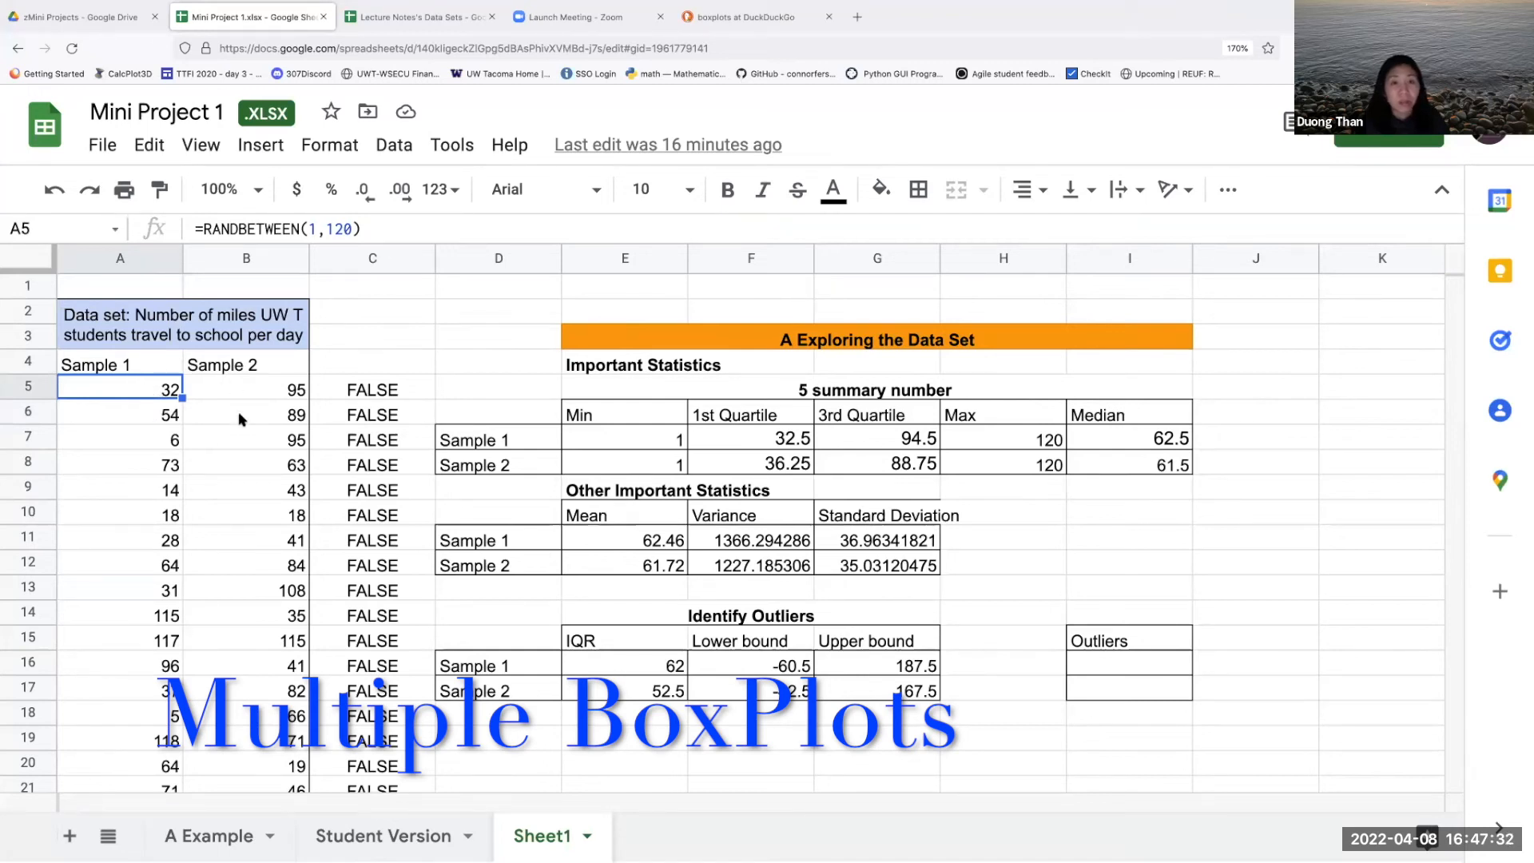
left_click(557, 457)
left_click(529, 413)
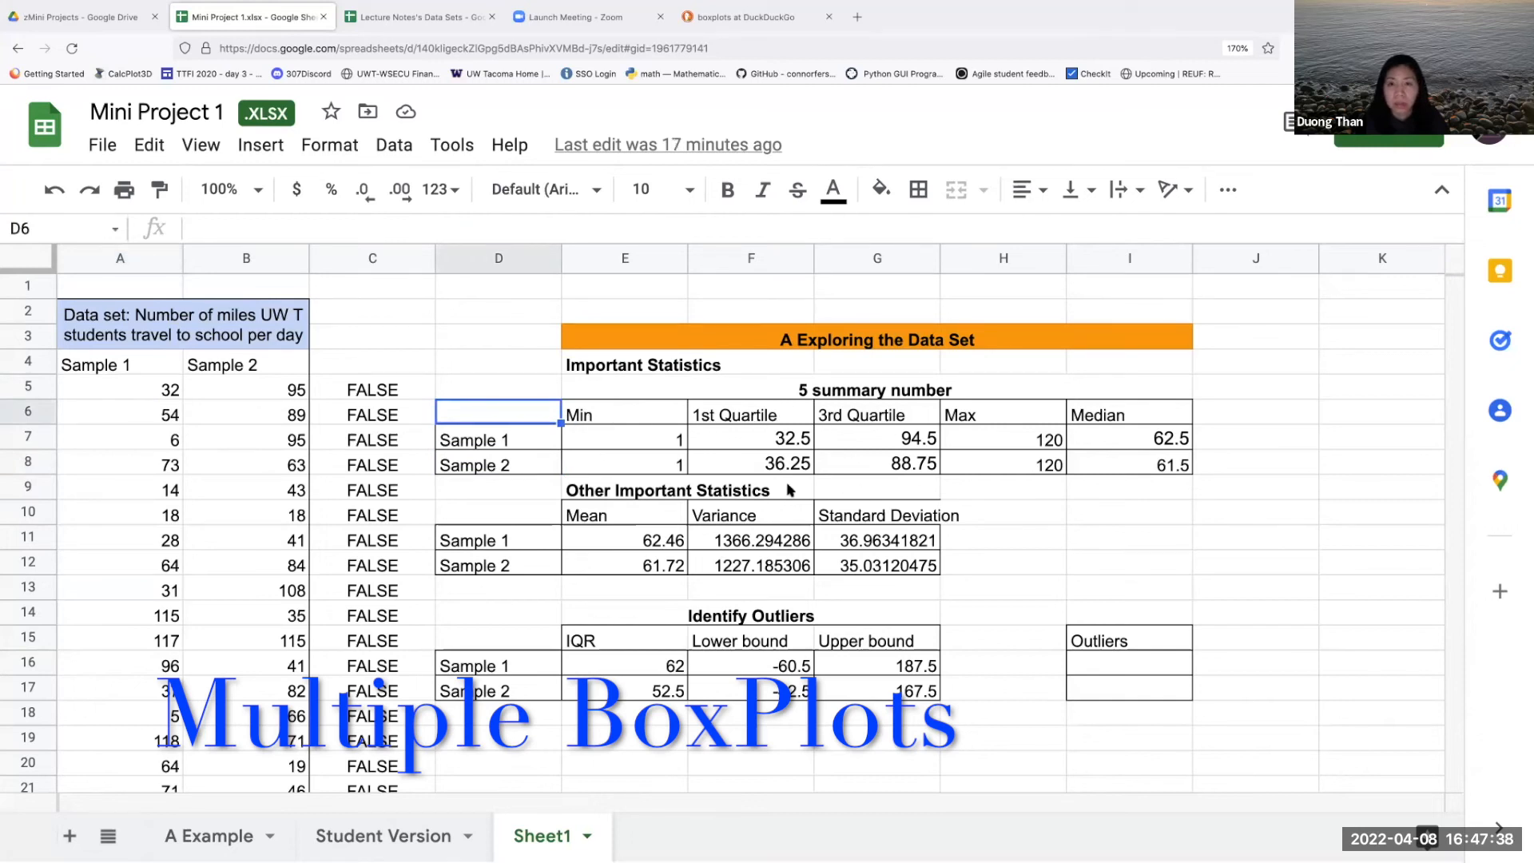
left_click(508, 465)
left_click(509, 442)
left_click(509, 465)
left_click(503, 440)
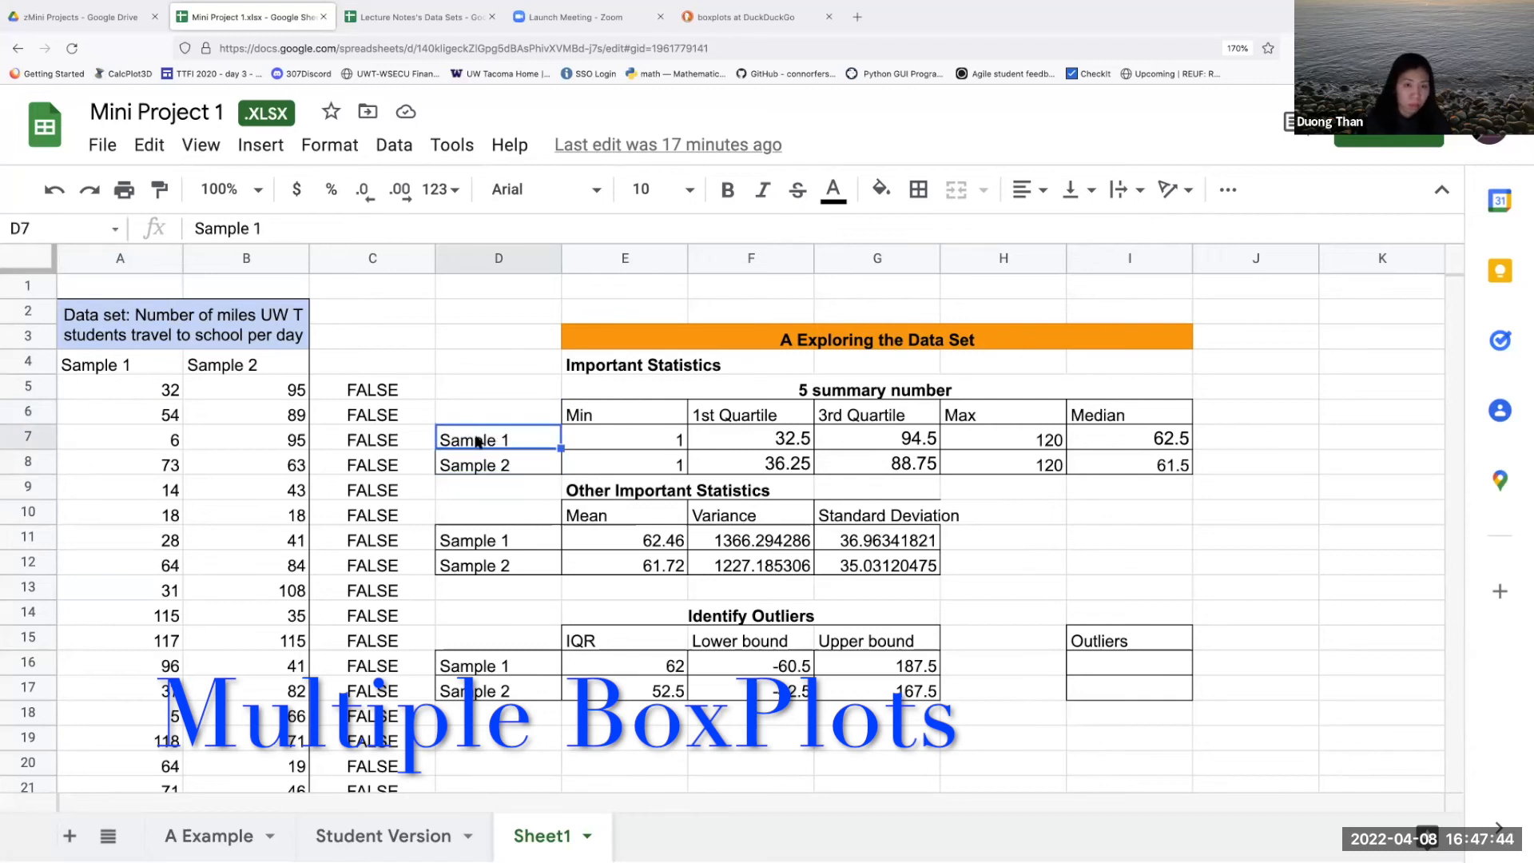
Step: Insert a candlestick chart of the Sample 1 and Sample 2 summary values in D7:H8
left_click_drag(495, 444, 1003, 465)
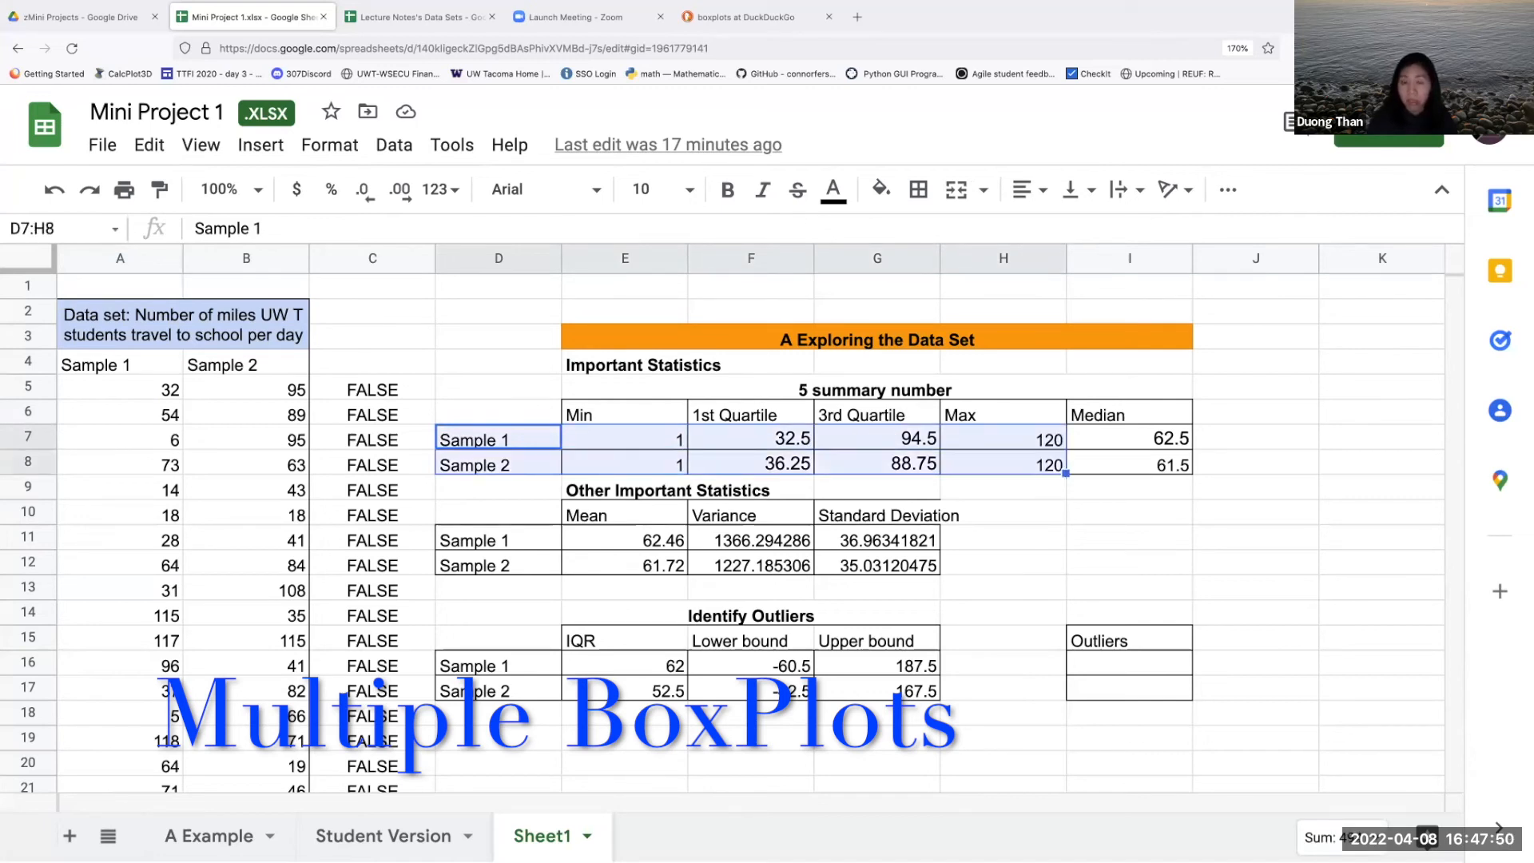
left_click(261, 144)
left_click(342, 370)
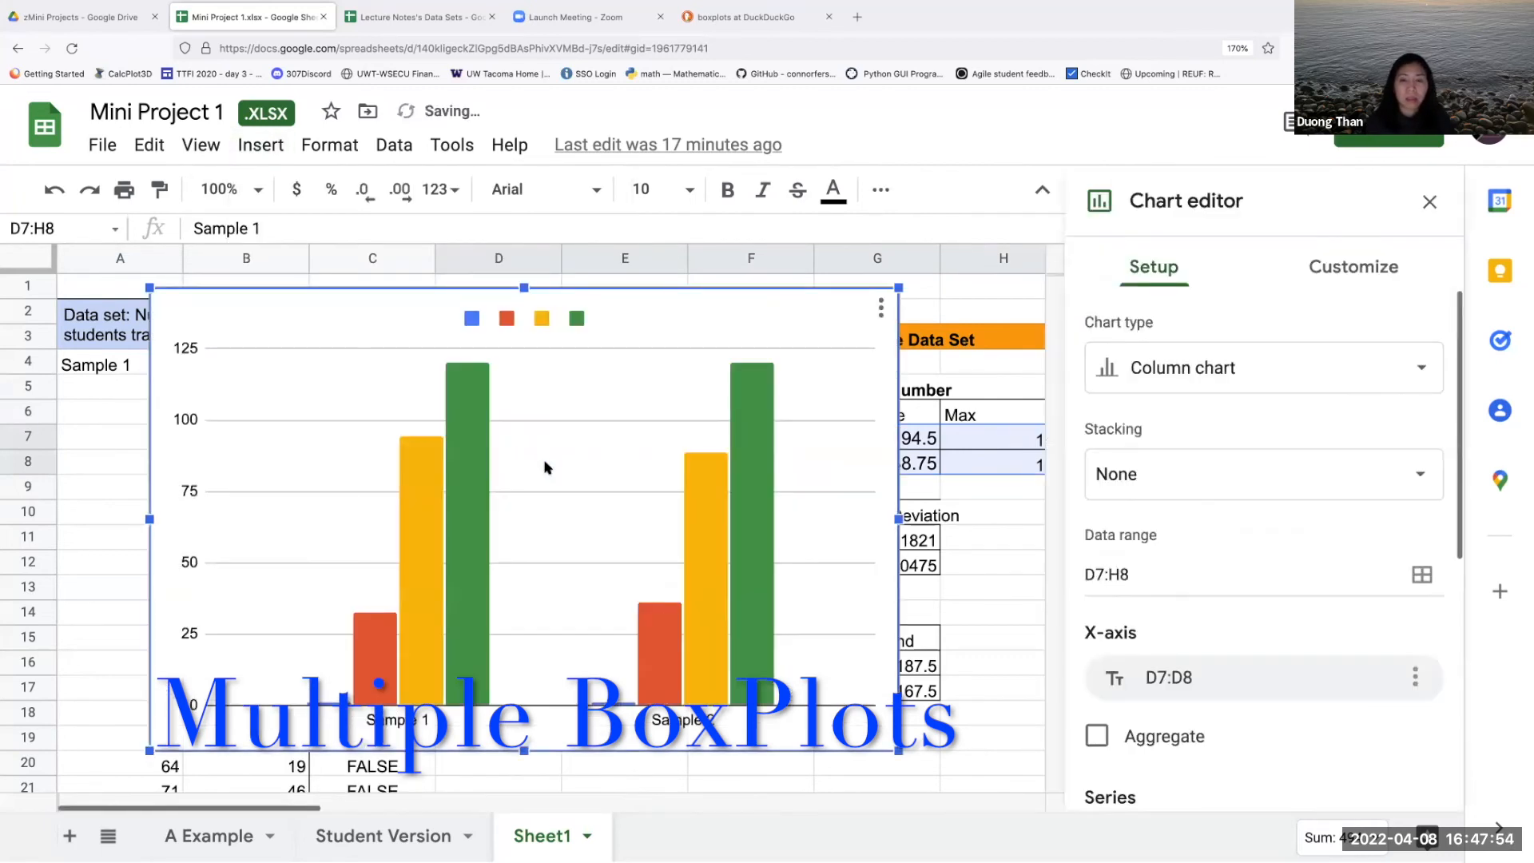
left_click(1210, 377)
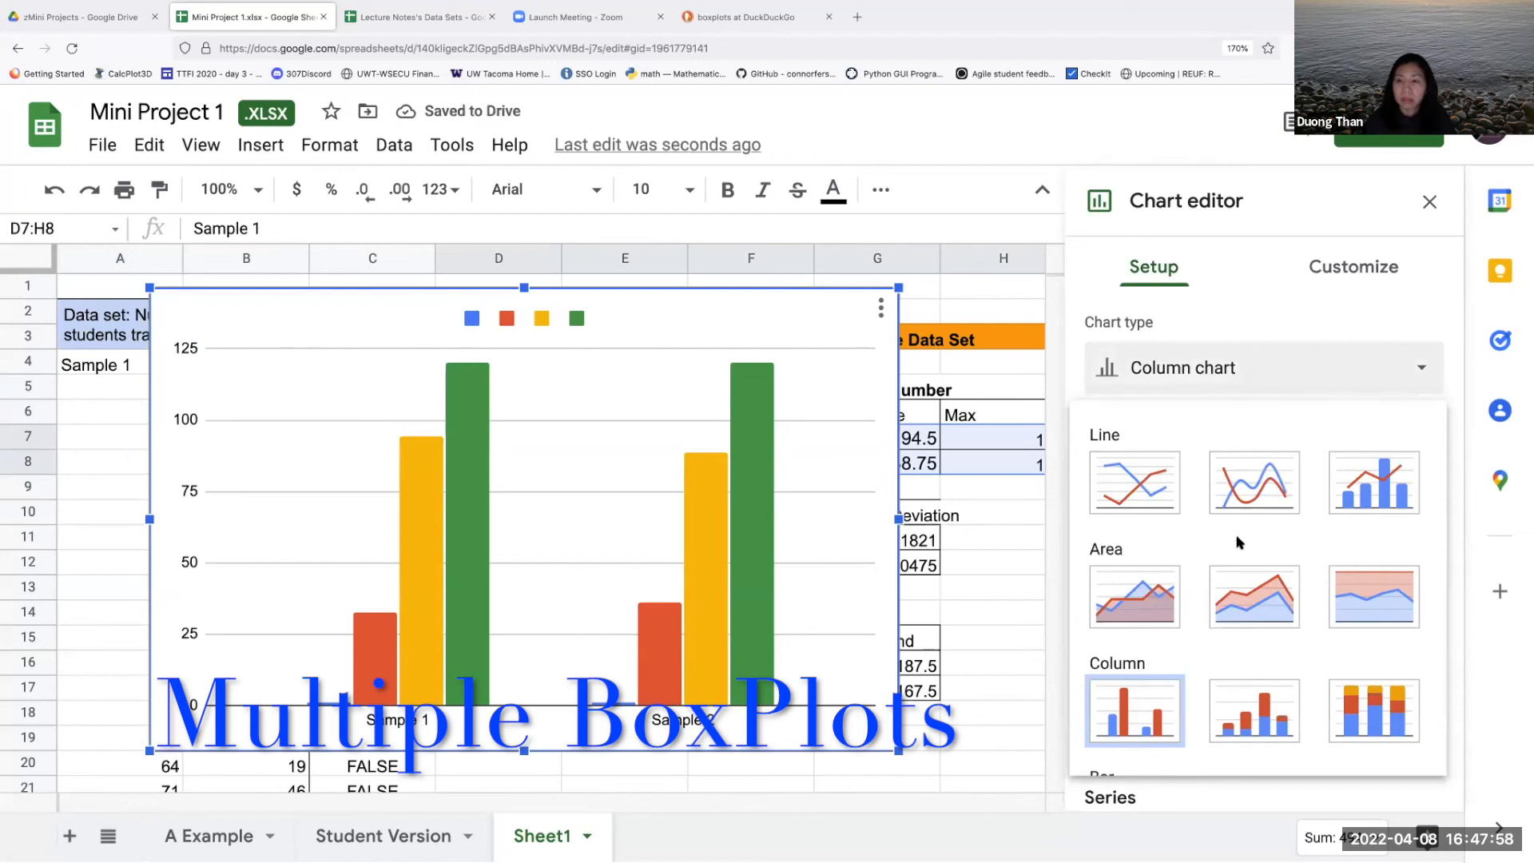
scroll(1237, 542, "down", 10)
left_click(1377, 558)
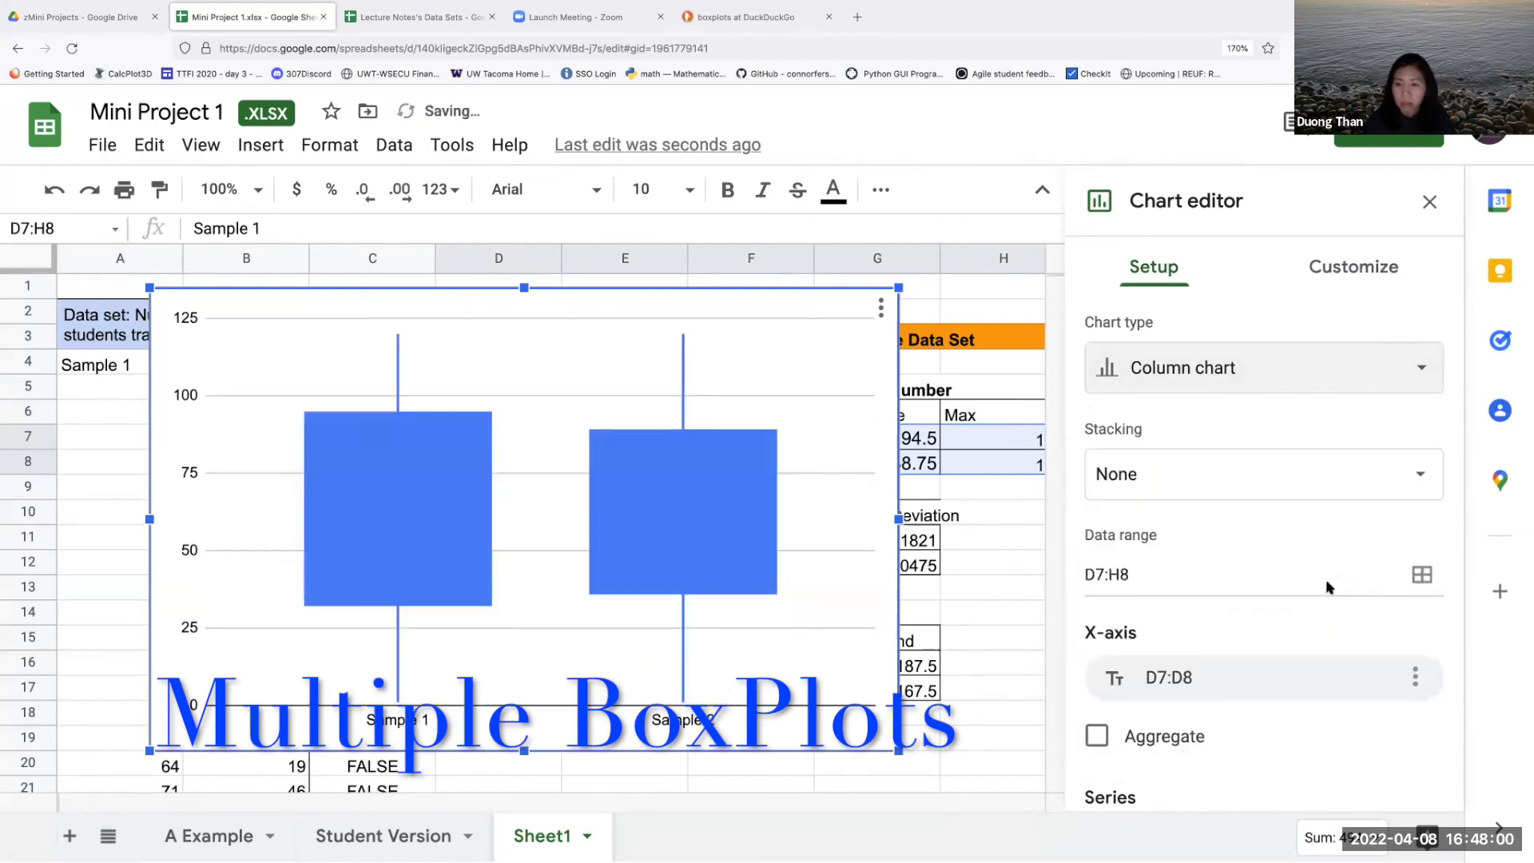
left_click(1429, 201)
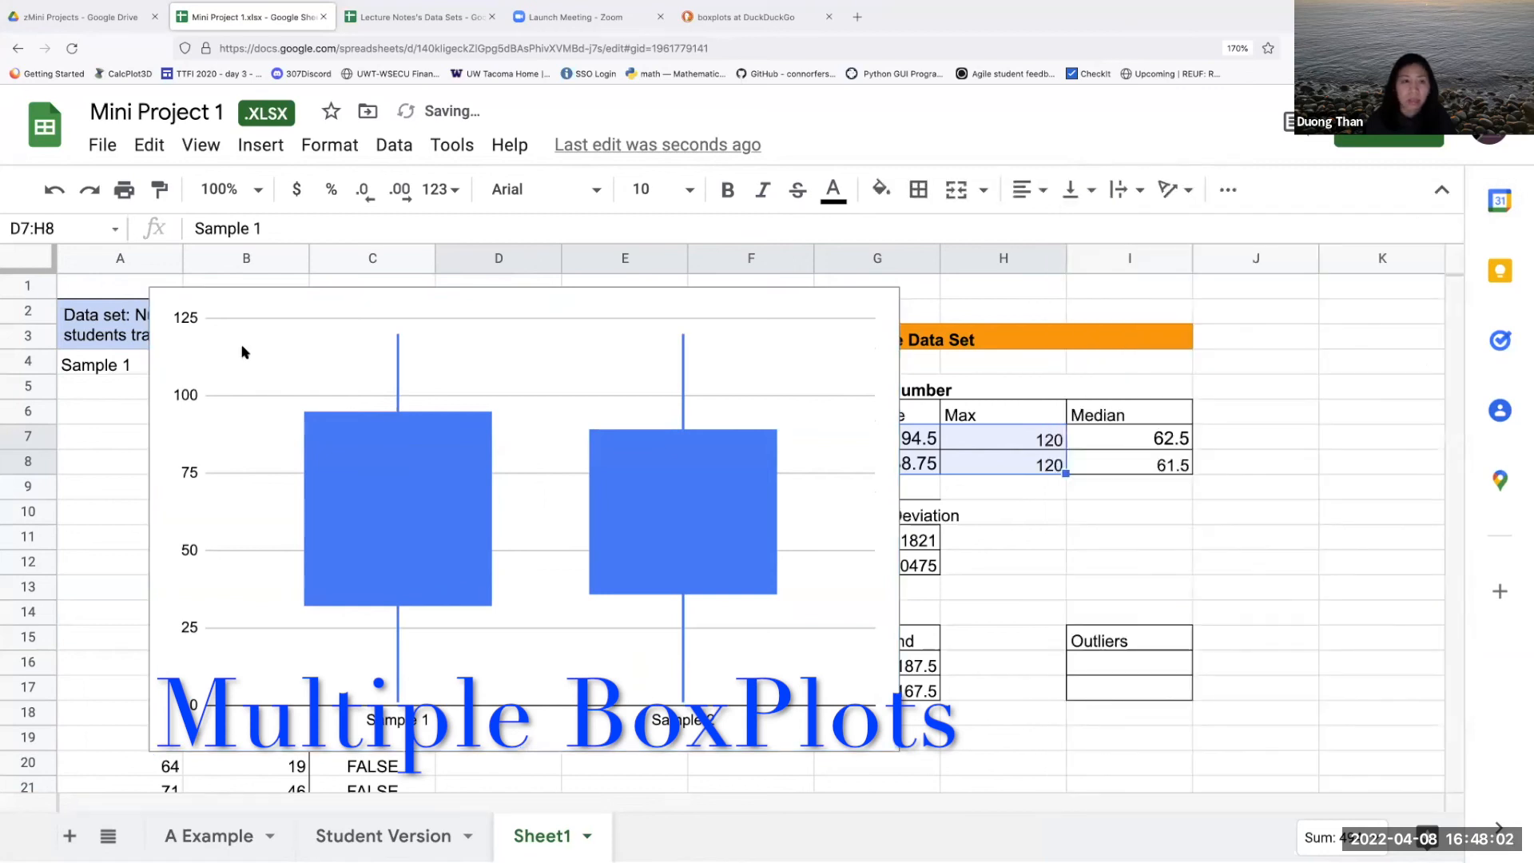
Step: Shrink the two-sample chart and place it beside the sample labels, spanning columns E to I and about rows 3 to 18
left_click_drag(149, 288, 639, 393)
left_click_drag(527, 356, 496, 335)
left_click_drag(548, 373, 614, 363)
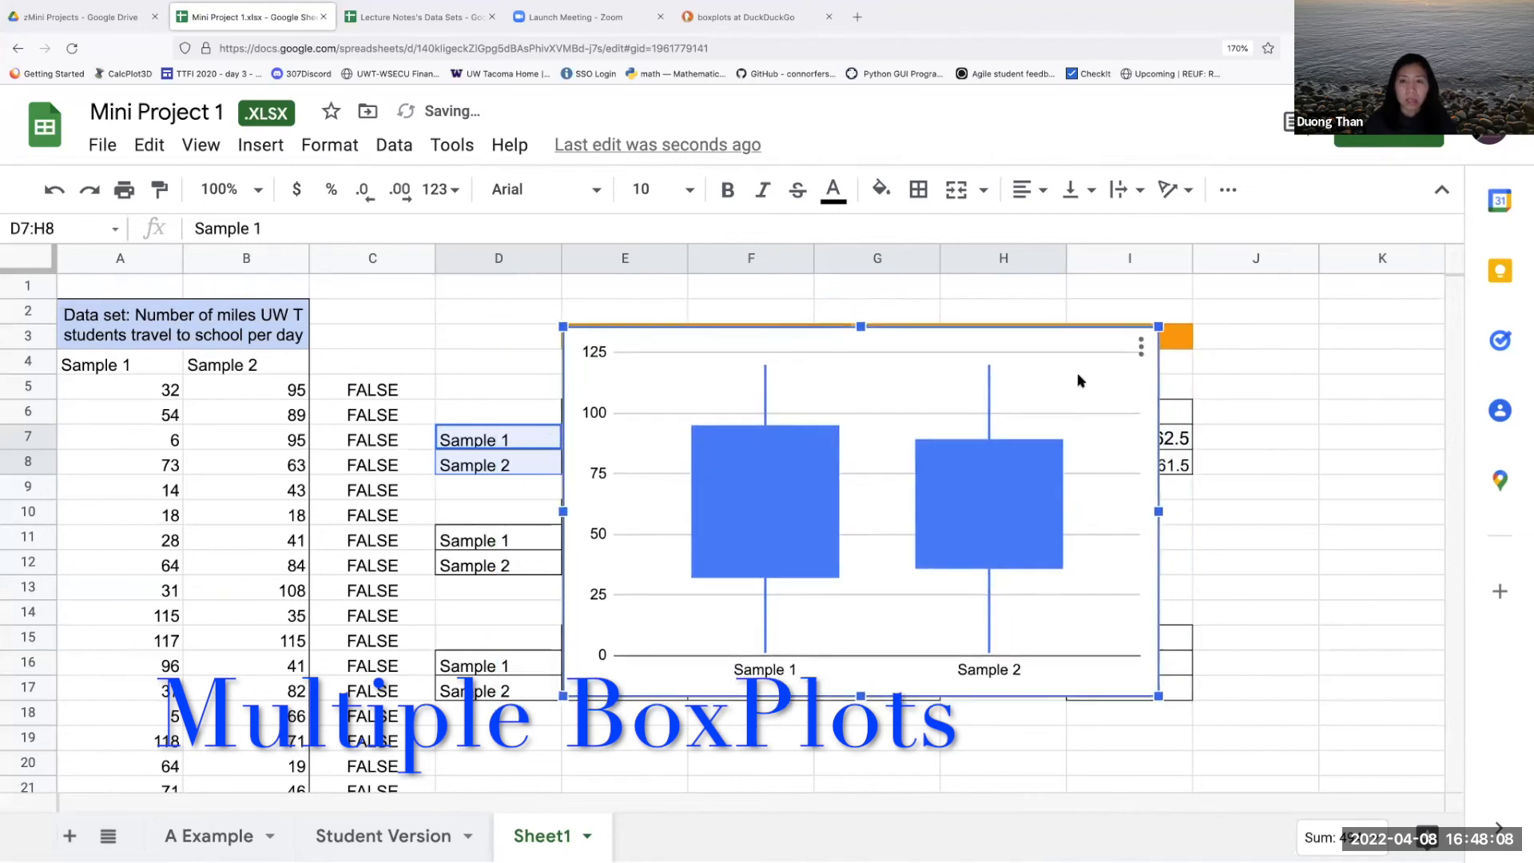
left_click_drag(1145, 329, 1186, 306)
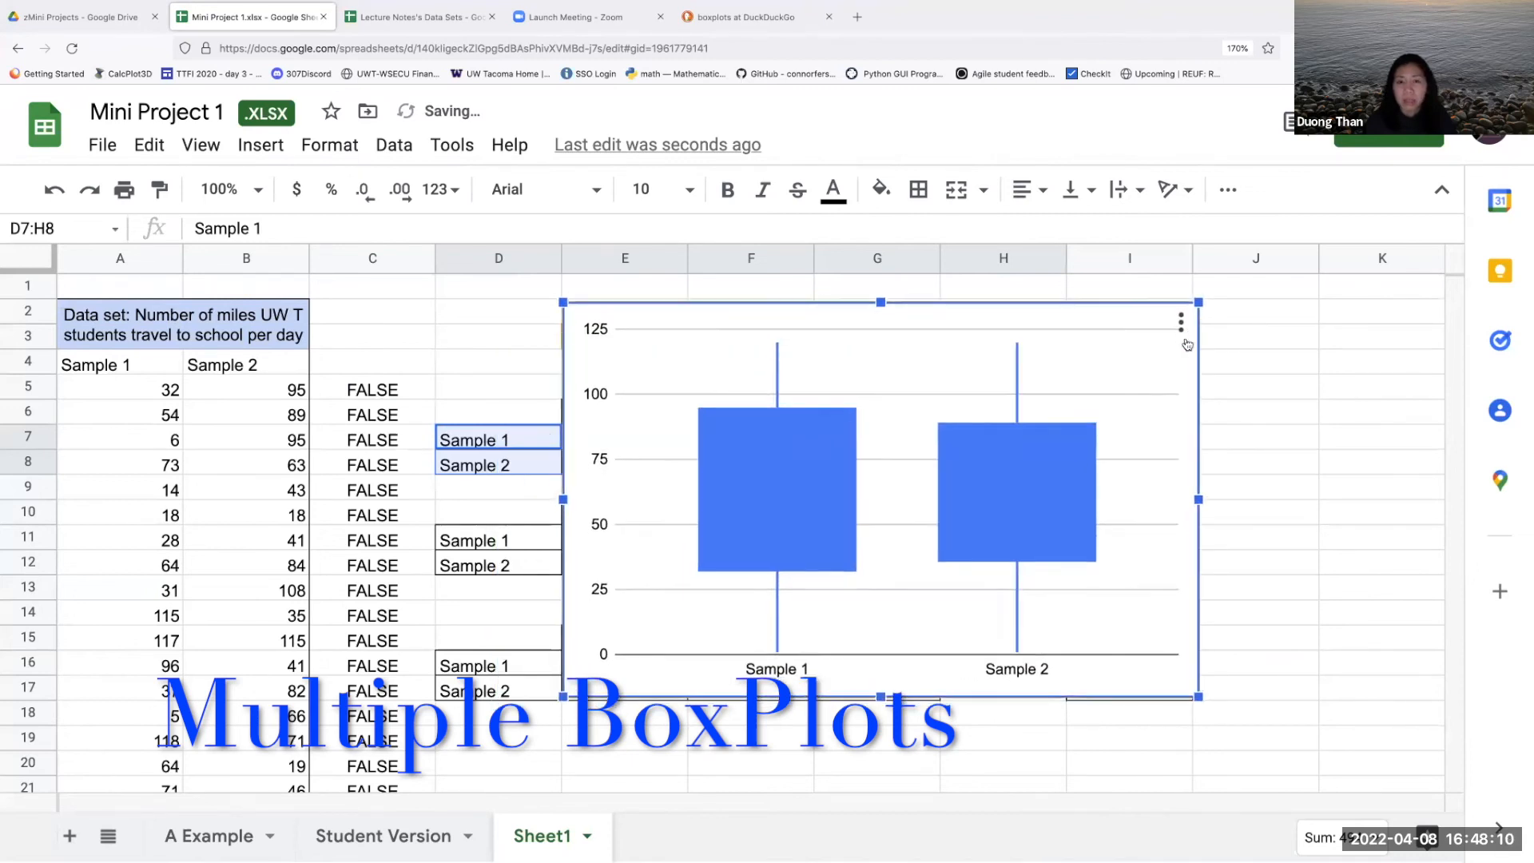
mouse_move(909, 353)
left_mouse_down()
mouse_move(914, 373)
mouse_move(899, 374)
left_mouse_up()
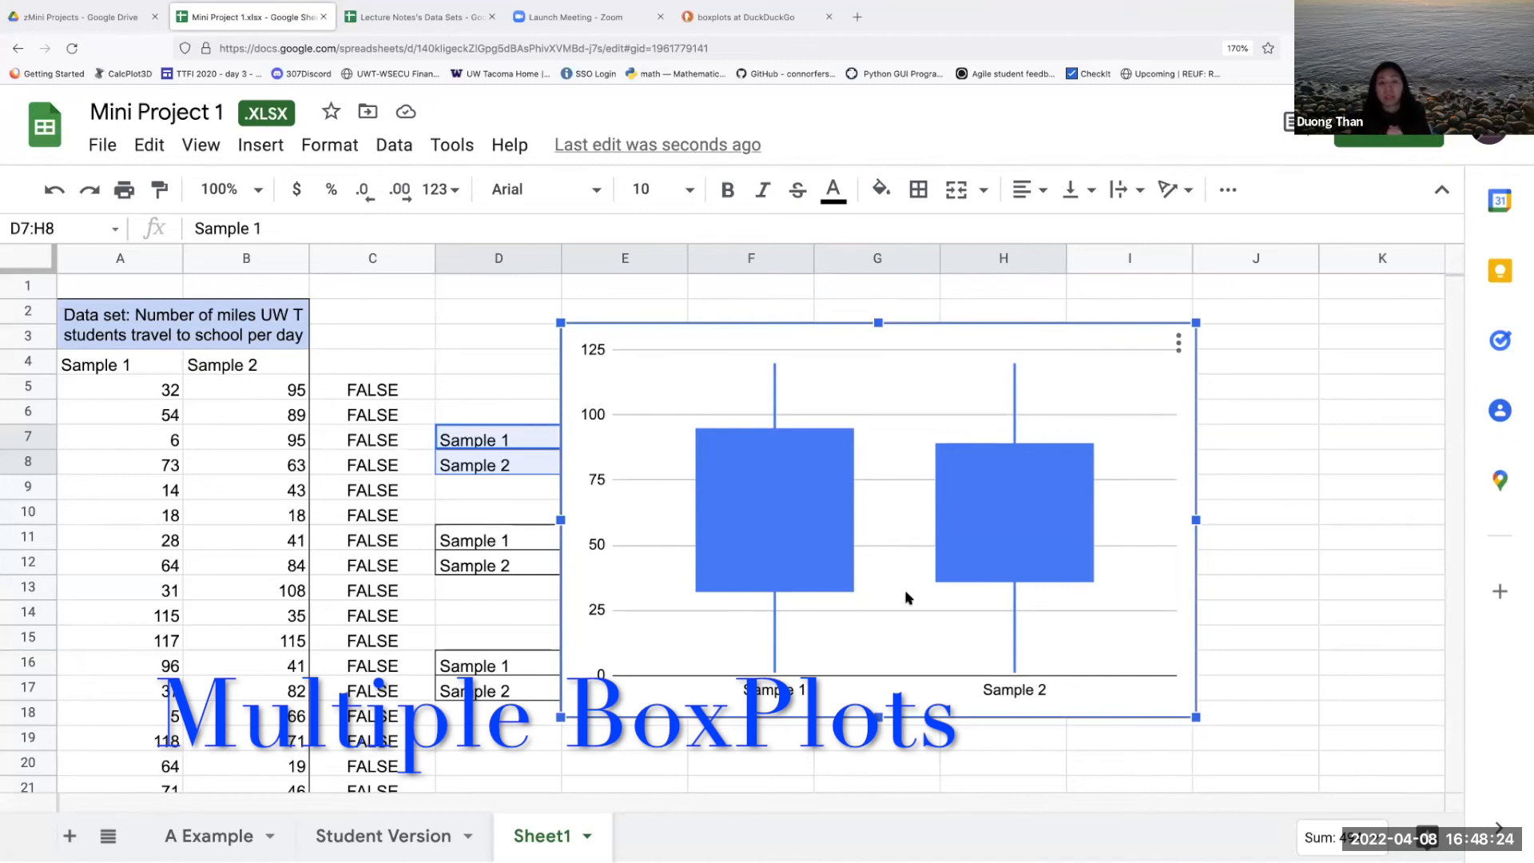
Step: Inspect the values behind the Sample 1 and Sample 2 boxes to compare the two distributions
mouse_move(777, 545)
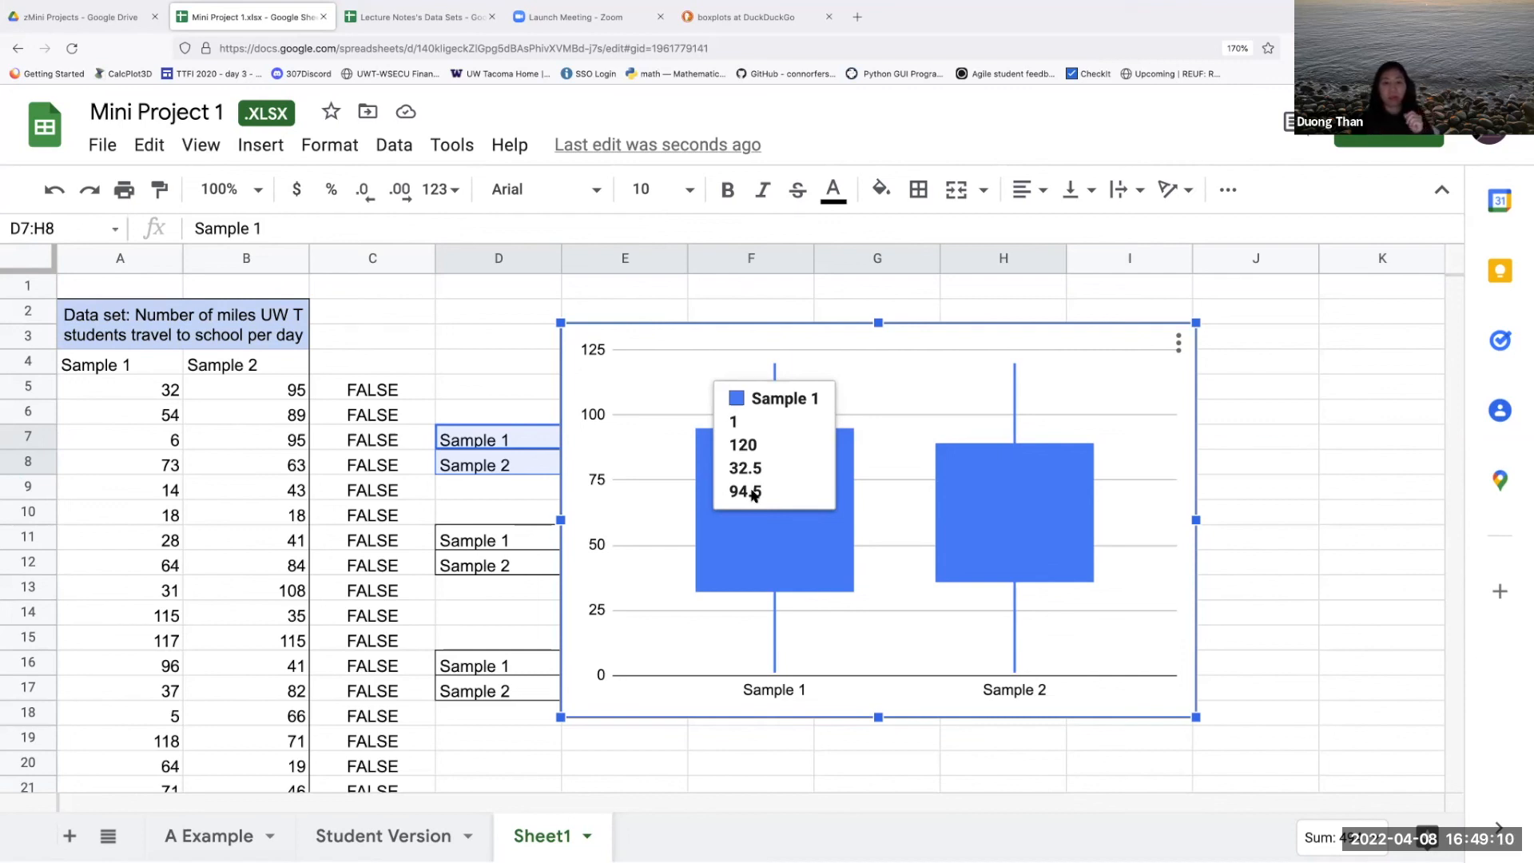
mouse_move(985, 516)
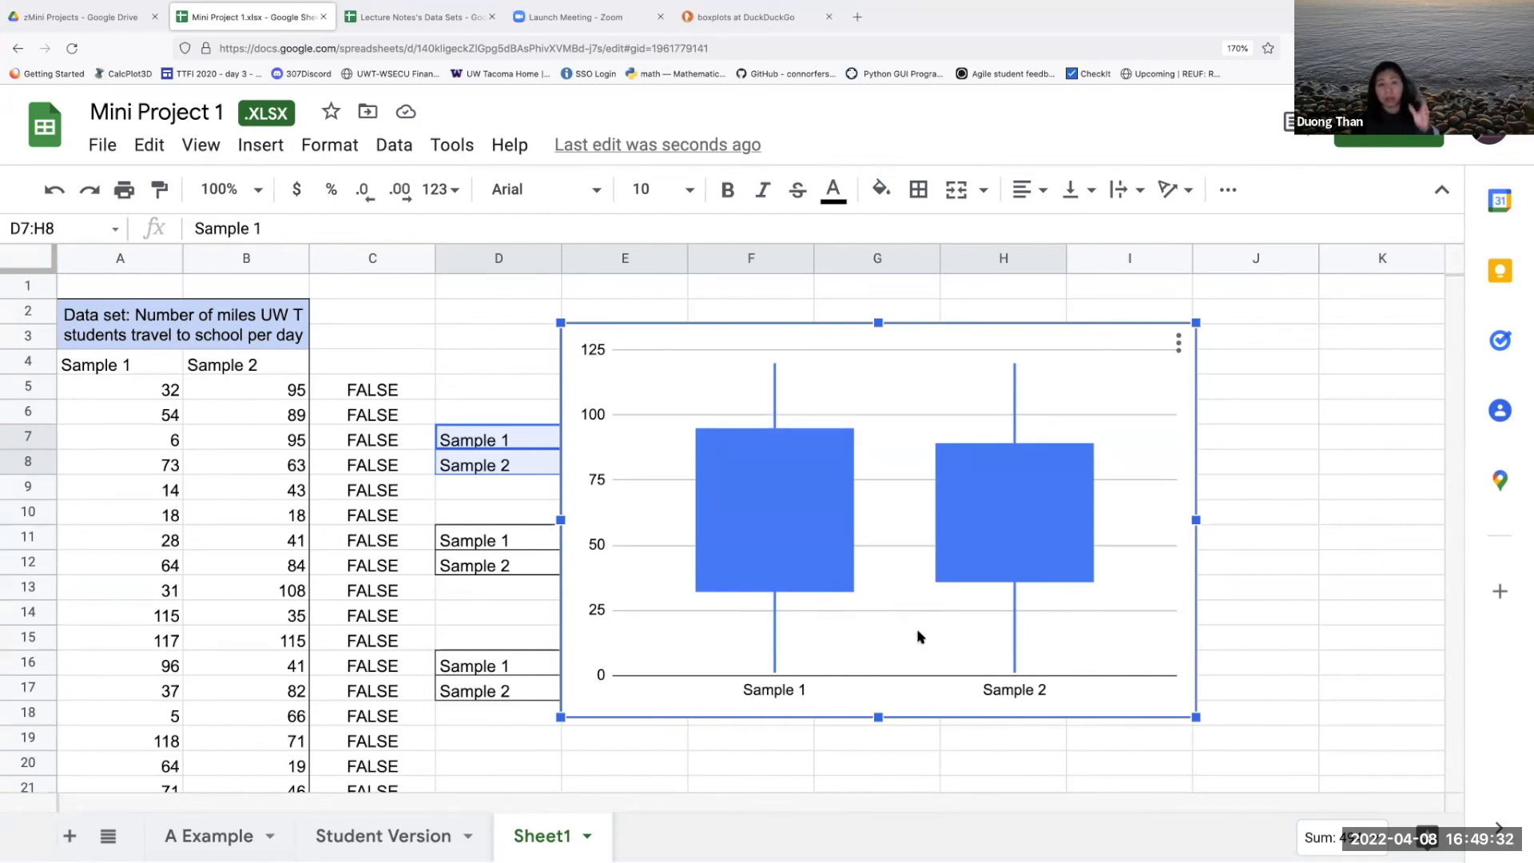
mouse_move(836, 473)
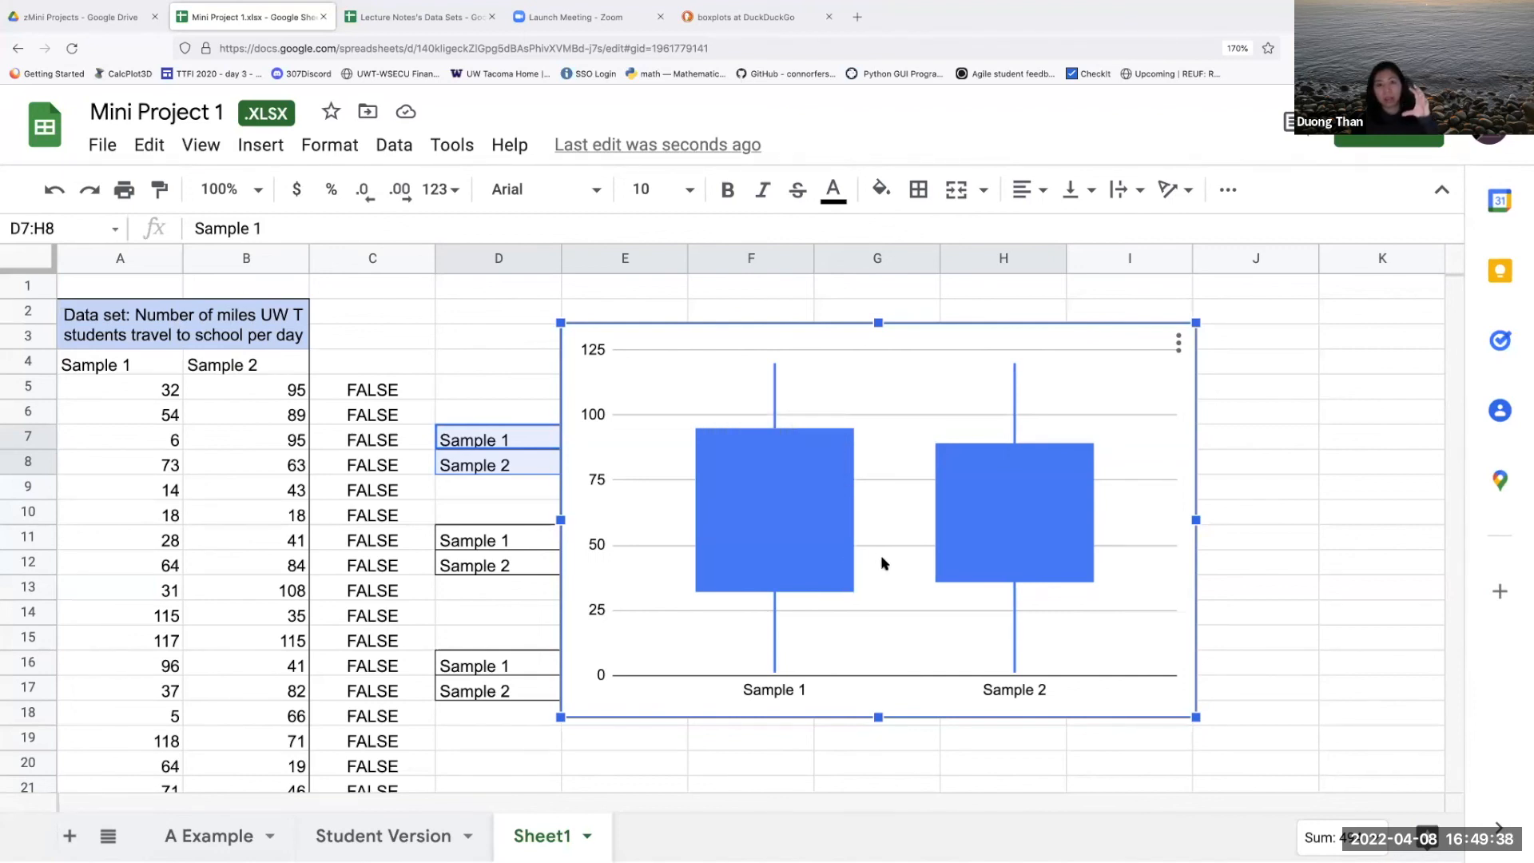
mouse_move(935, 455)
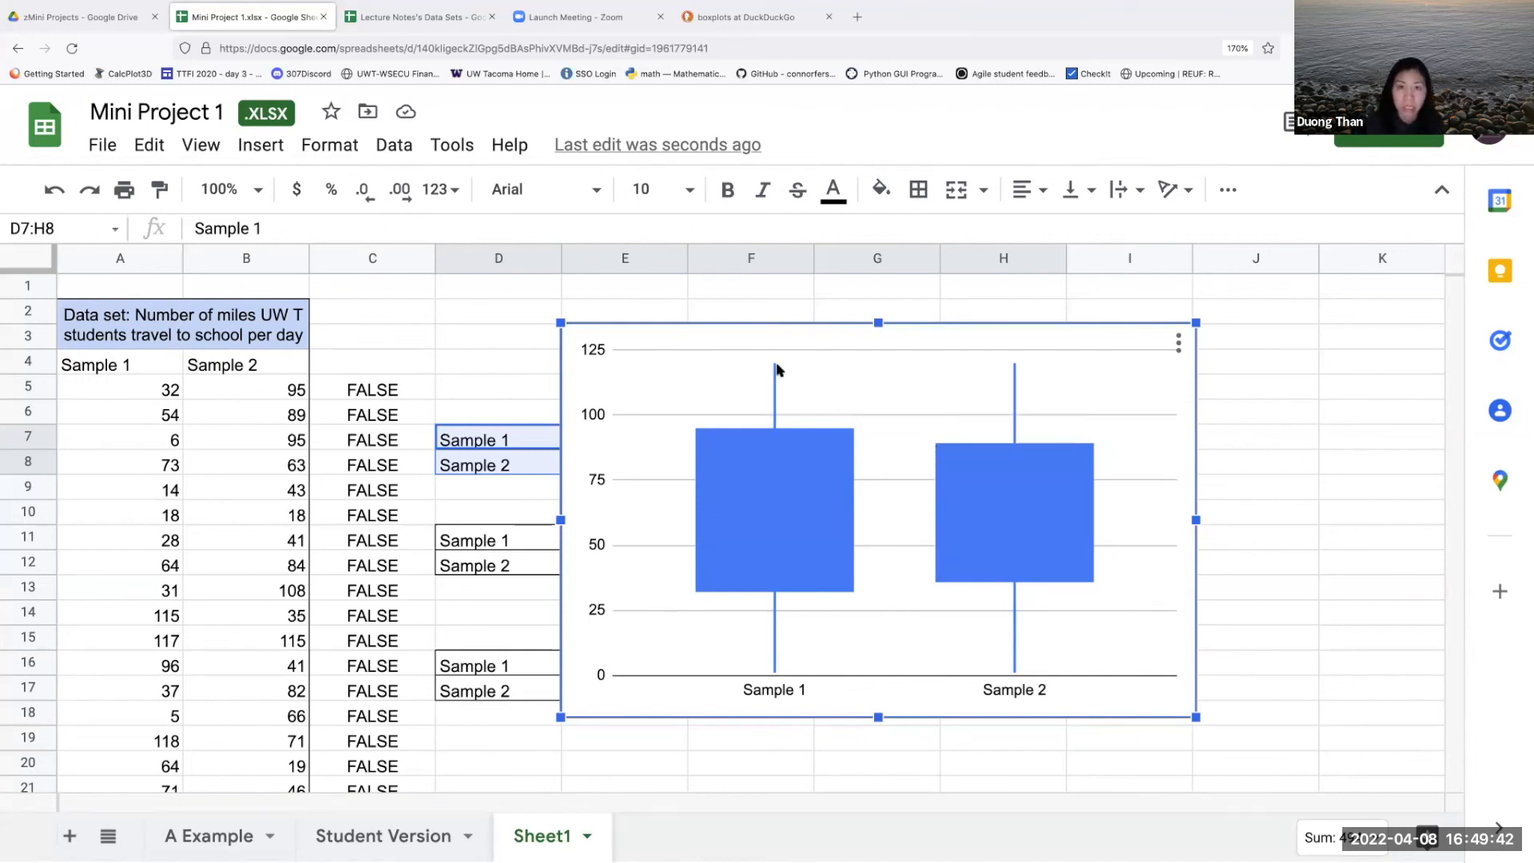
mouse_move(822, 575)
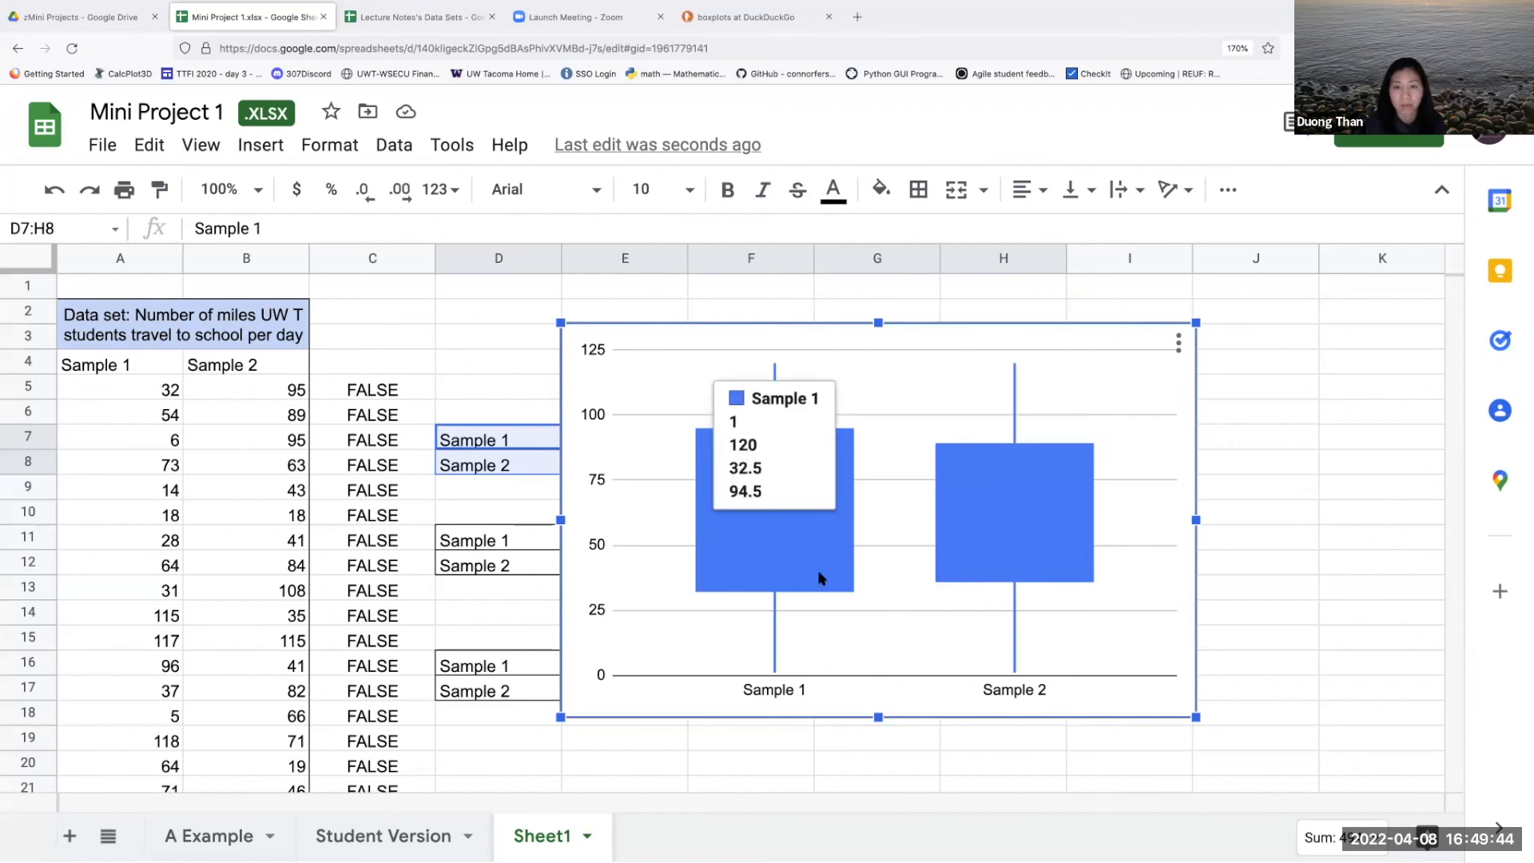